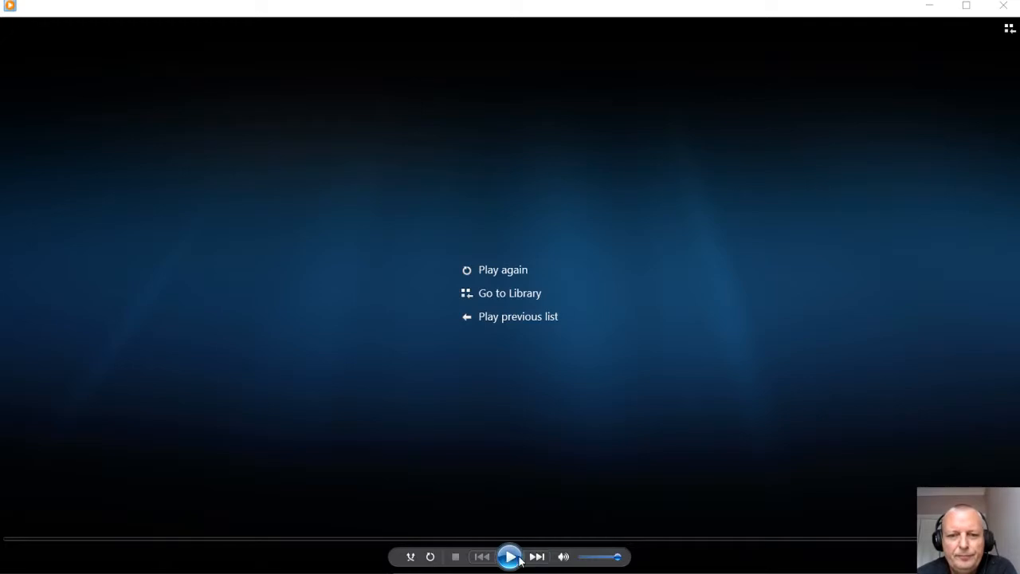
Play the sample video in the media player and minimize the player to return to Explaindio
{"action": "left_click", "coordinate": [510, 557]}
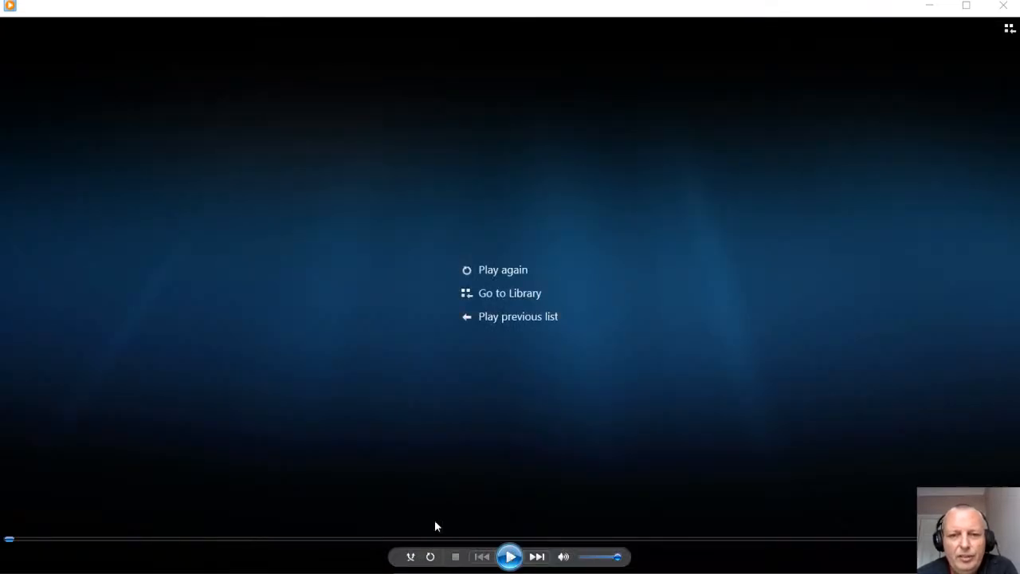
{"action": "left_click", "coordinate": [925, 8]}
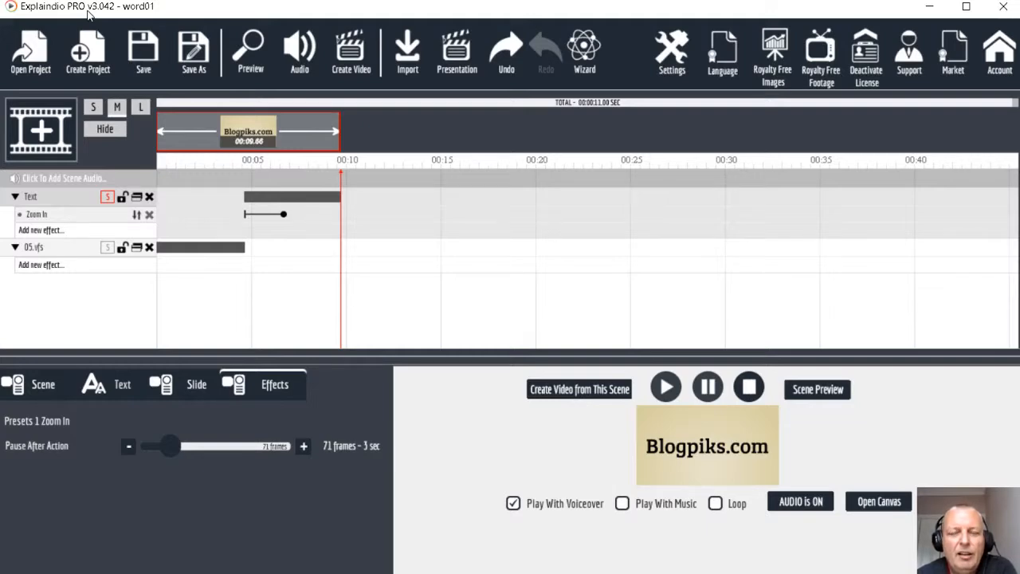
Create a new project named words02 without saving the current project
{"action": "left_click", "coordinate": [92, 60]}
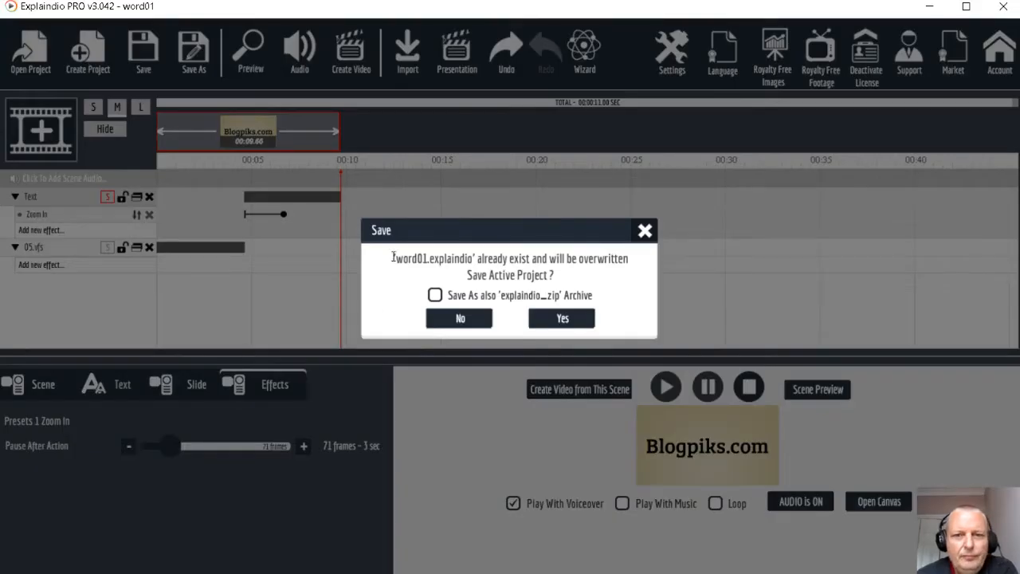
{"action": "left_click", "coordinate": [468, 320]}
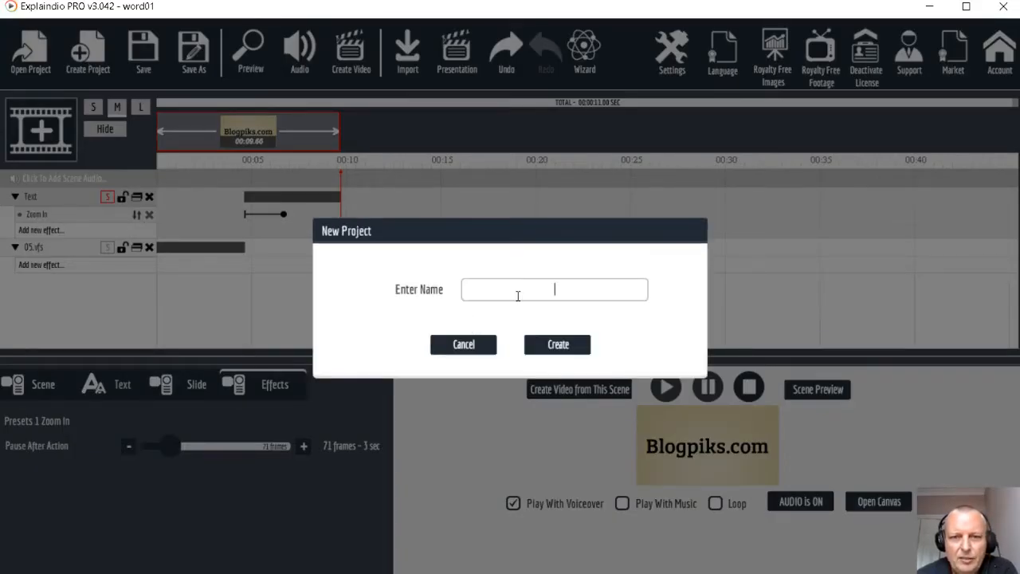
{"action": "type", "text": "word"}
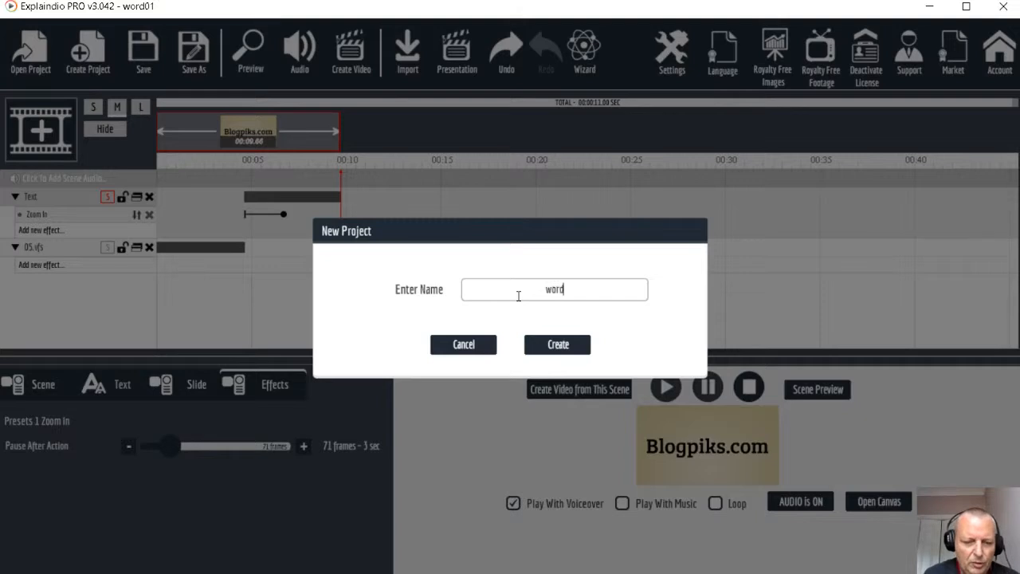
{"action": "type", "text": "s02"}
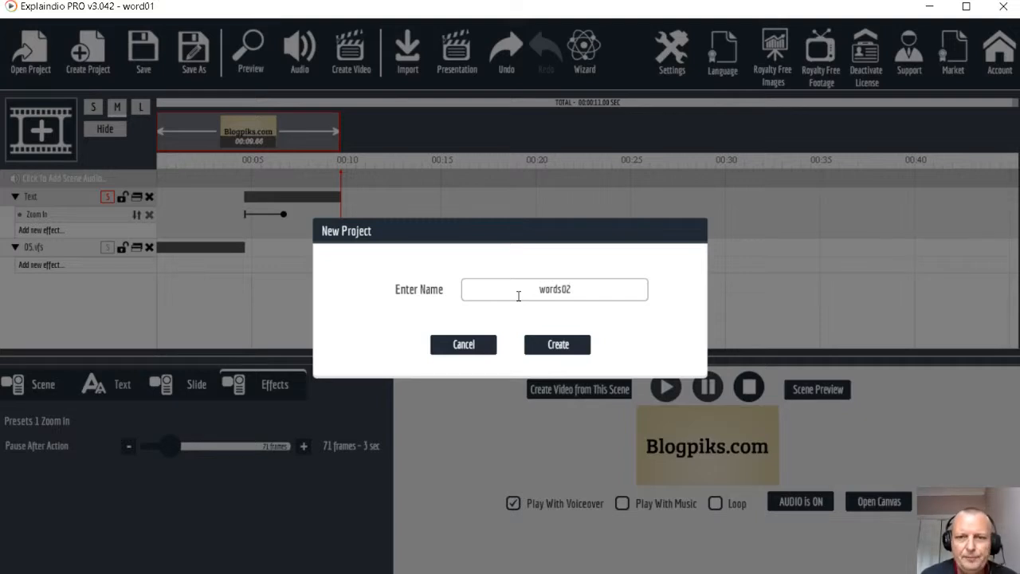
{"action": "left_click", "coordinate": [588, 342]}
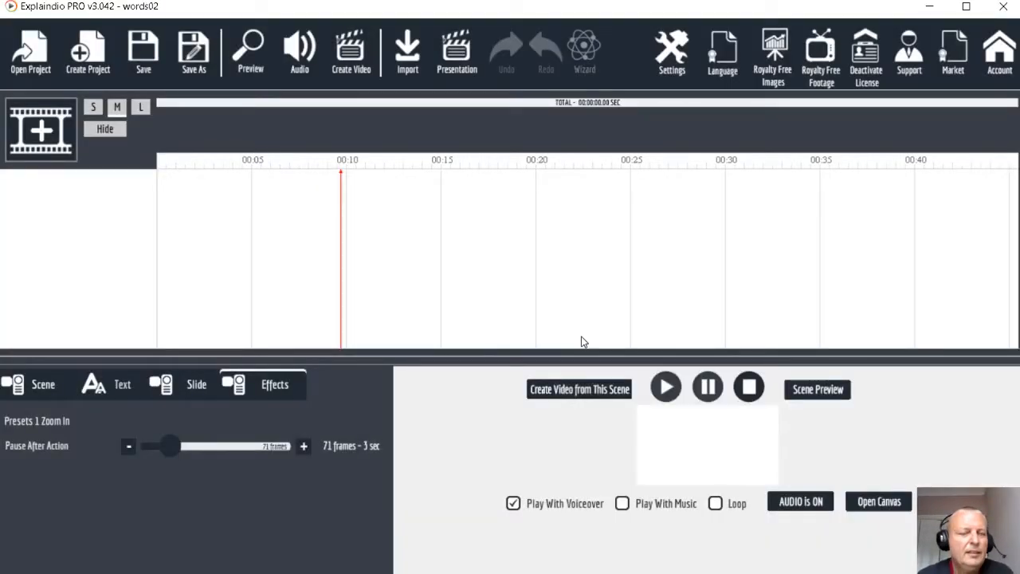
Create a new scene and open the "Month 1 - Kinetic Typography 1" pack for adding an Explaindio slide
{"action": "left_click", "coordinate": [44, 121]}
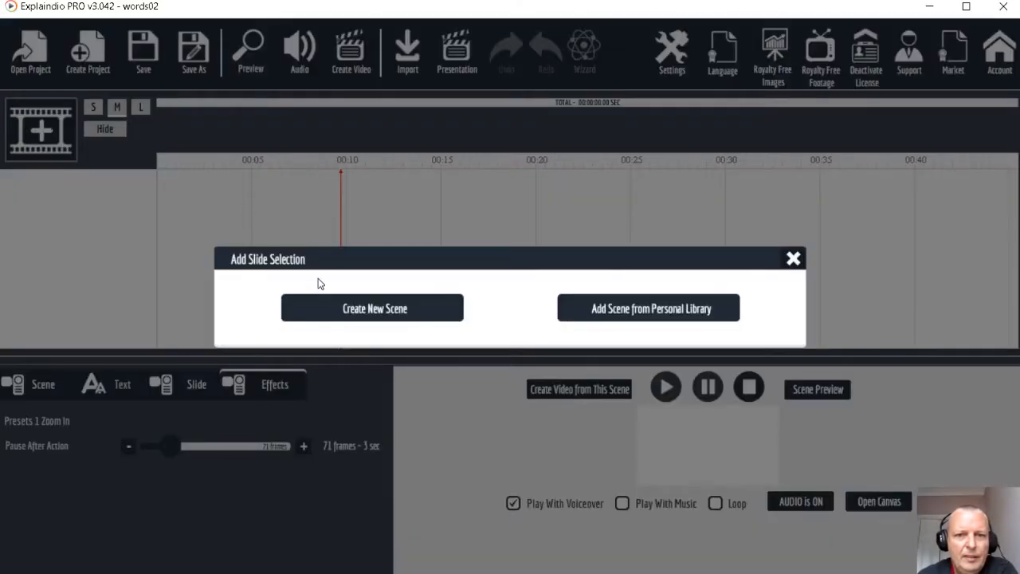
{"action": "left_click", "coordinate": [366, 314]}
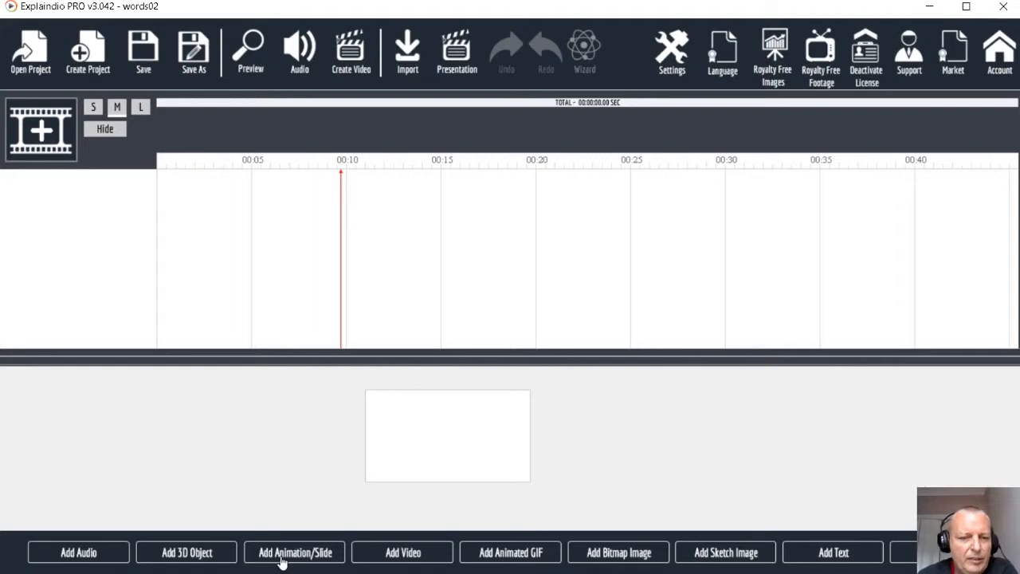
{"action": "left_click", "coordinate": [312, 556]}
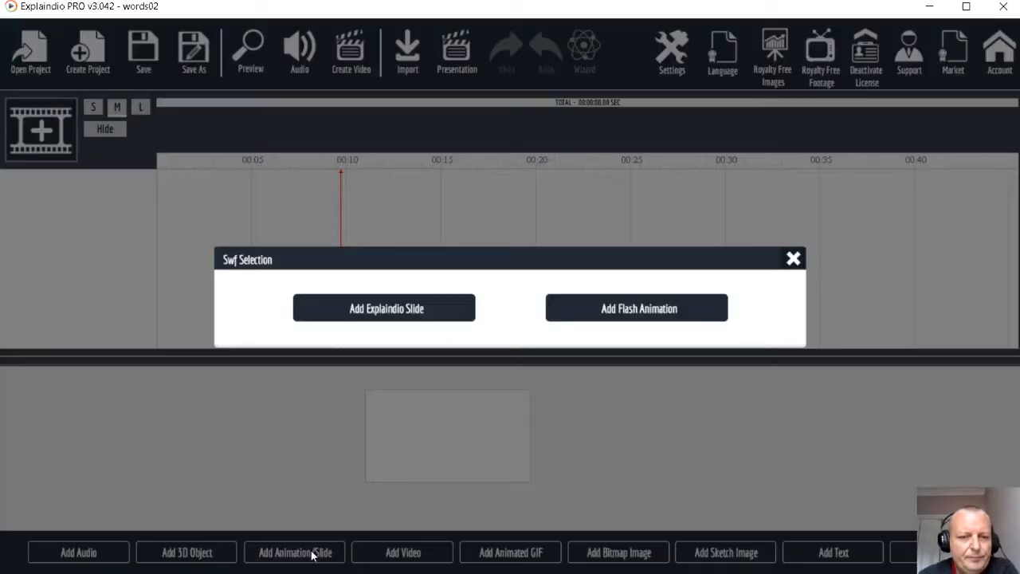
{"action": "left_click", "coordinate": [402, 309]}
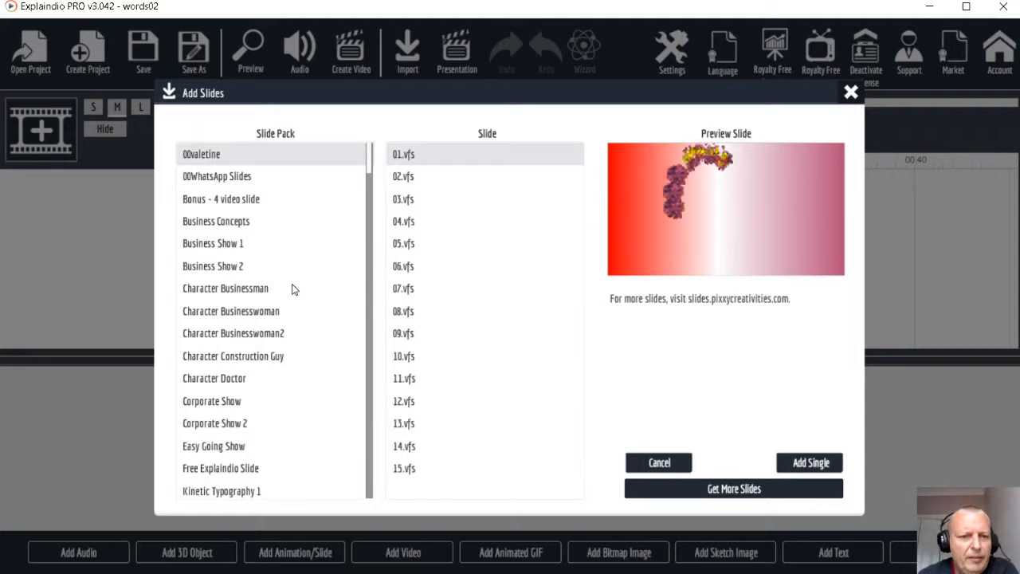
{"action": "scroll", "coordinate": [279, 303], "scroll_direction": "down", "scroll_amount": 6}
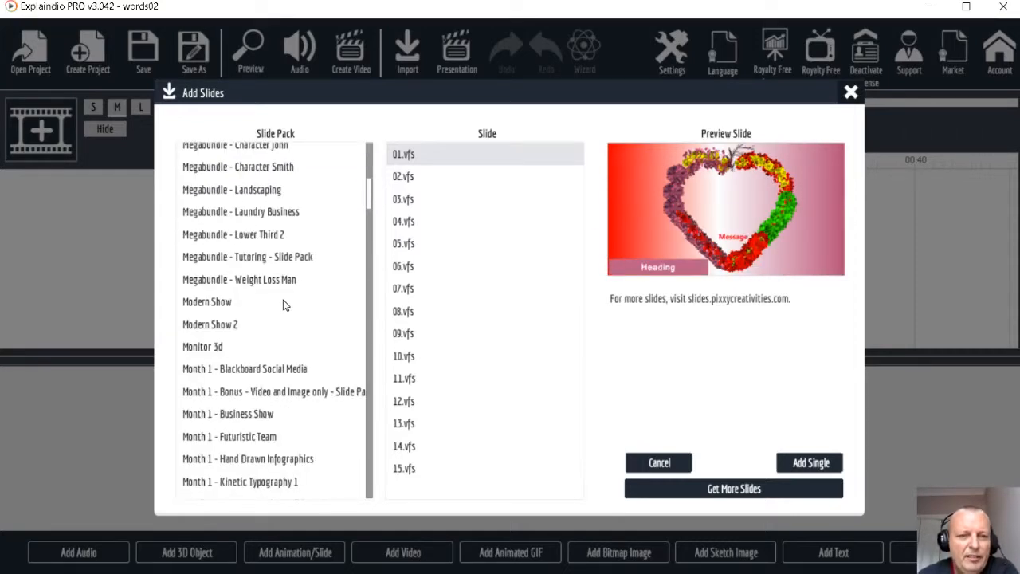
{"action": "scroll", "coordinate": [289, 309], "scroll_direction": "down", "scroll_amount": 2}
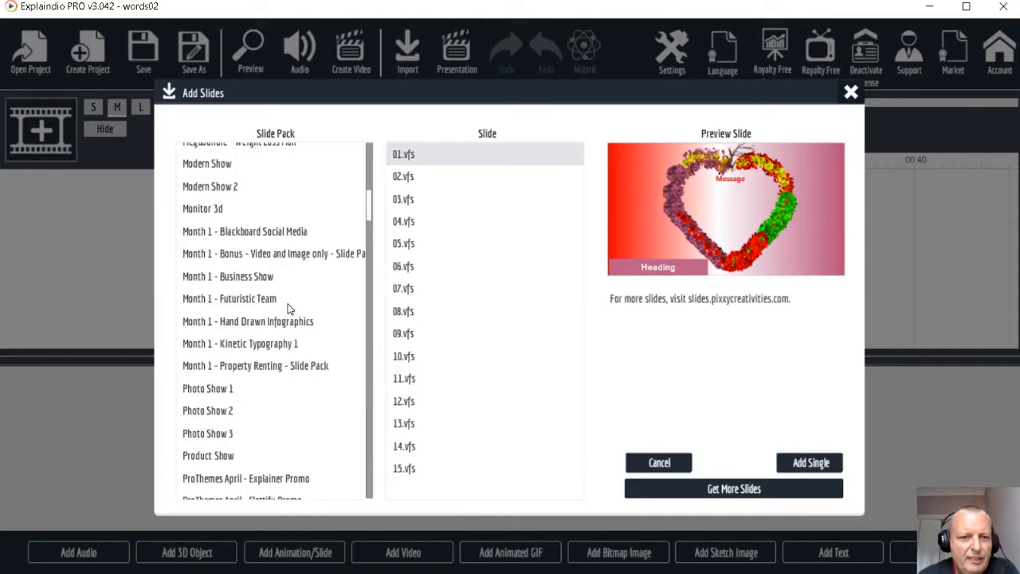
{"action": "left_click", "coordinate": [236, 348]}
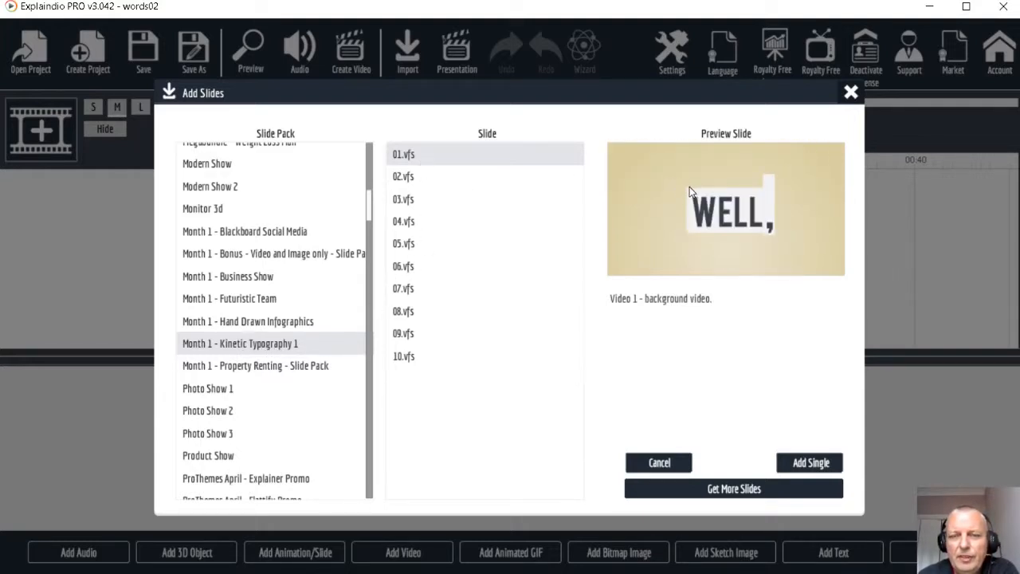
Preview slides 02.vfs to 04.vfs in the pack and select 05.vfs
{"action": "left_click", "coordinate": [403, 178]}
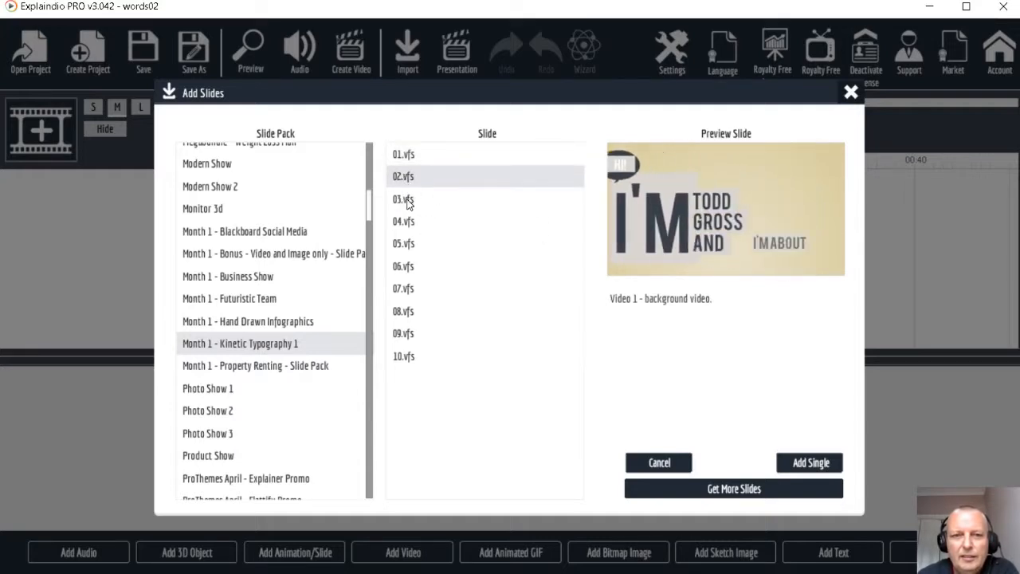
{"action": "left_click", "coordinate": [405, 199]}
{"action": "left_click", "coordinate": [411, 221]}
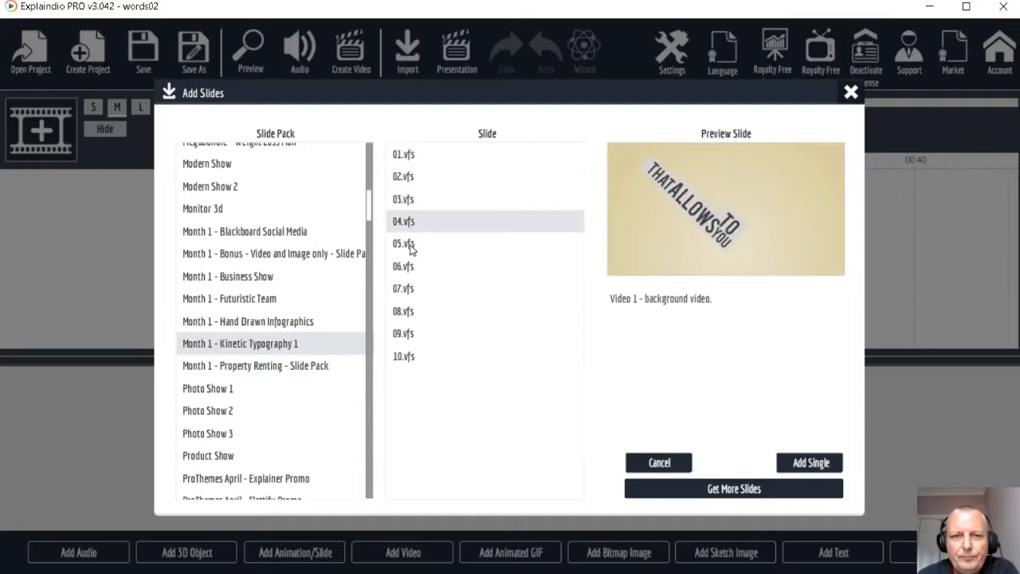
{"action": "left_click", "coordinate": [408, 246]}
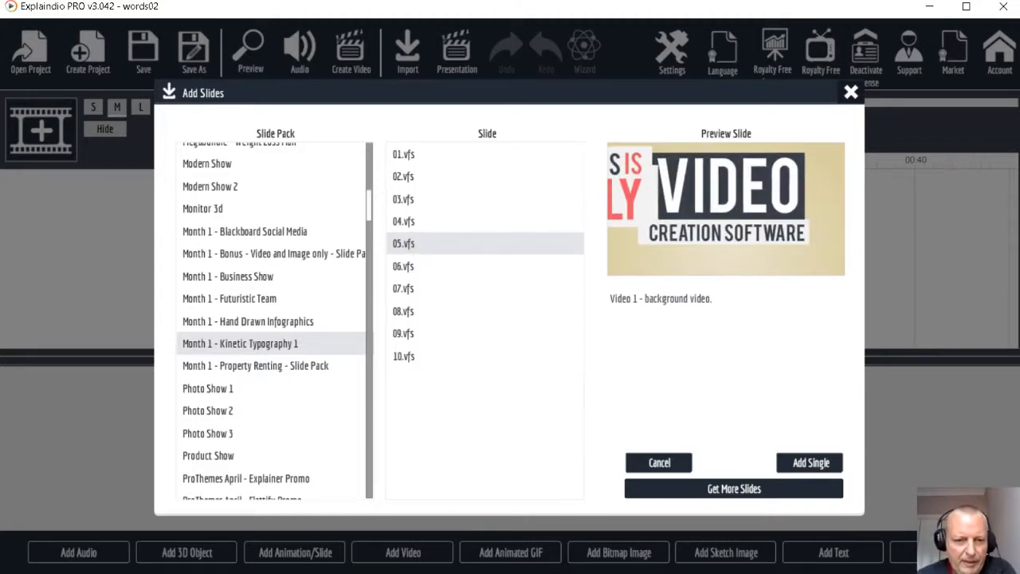
Switch to Notepad to review the planned promo wording and return to the slide selection
{"action": "key", "text": "alt+Tab"}
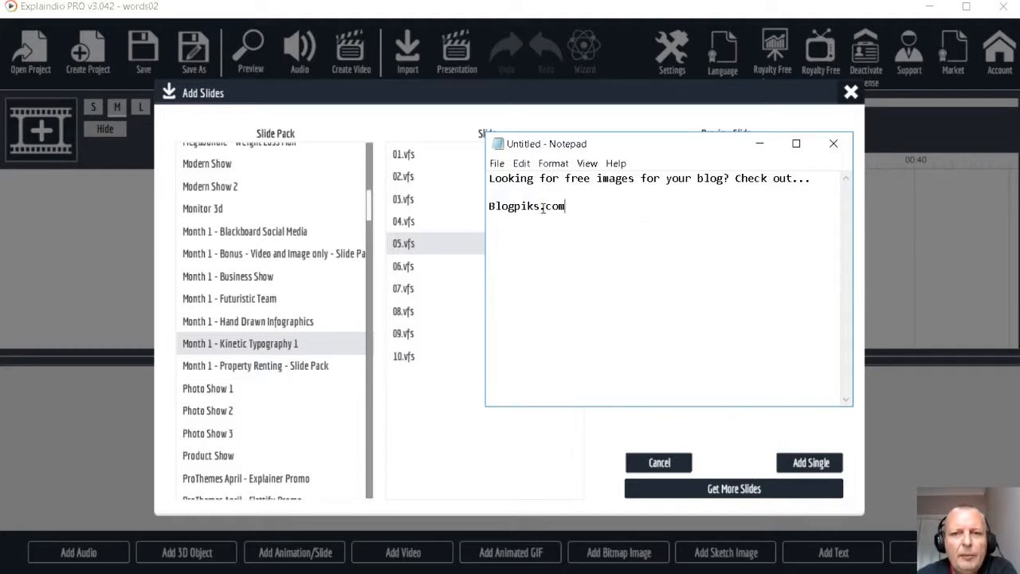
{"action": "mouse_move", "coordinate": [567, 207]}
{"action": "left_mouse_down"}
{"action": "mouse_move", "coordinate": [490, 207]}
{"action": "mouse_move", "coordinate": [561, 207]}
{"action": "left_mouse_up"}
{"action": "left_click", "coordinate": [492, 207]}
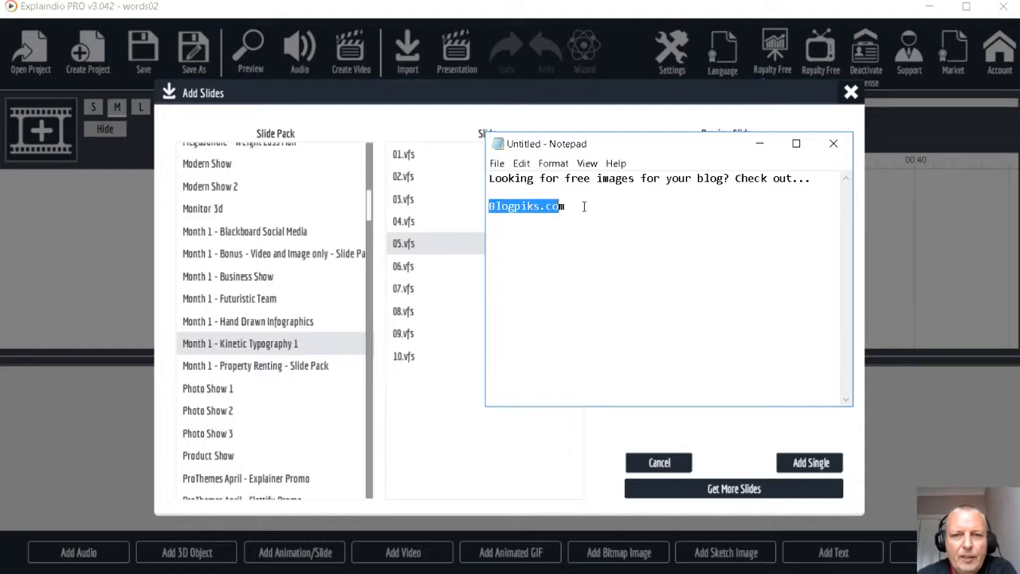
{"action": "left_click", "coordinate": [585, 208]}
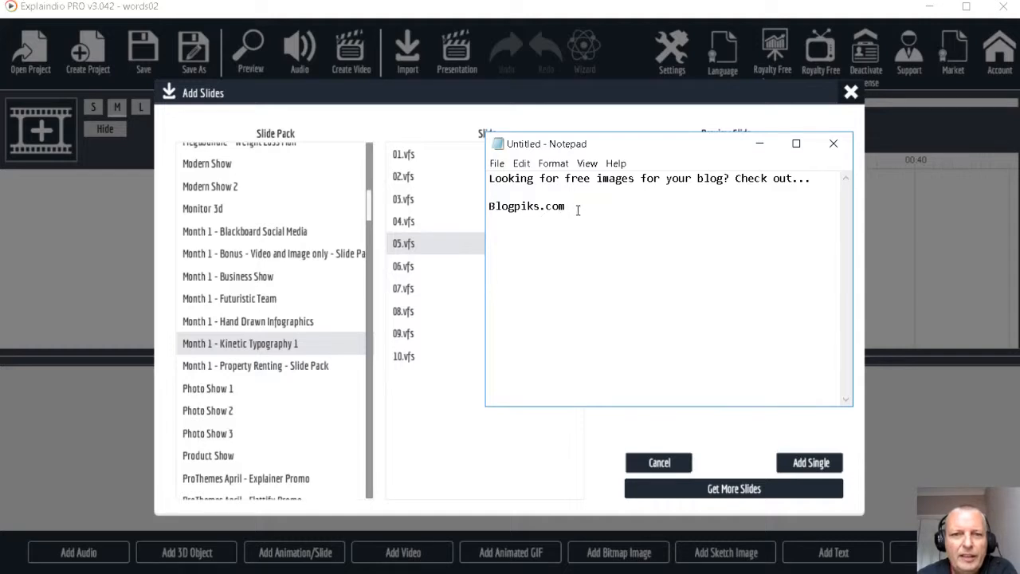
{"action": "left_click", "coordinate": [443, 134]}
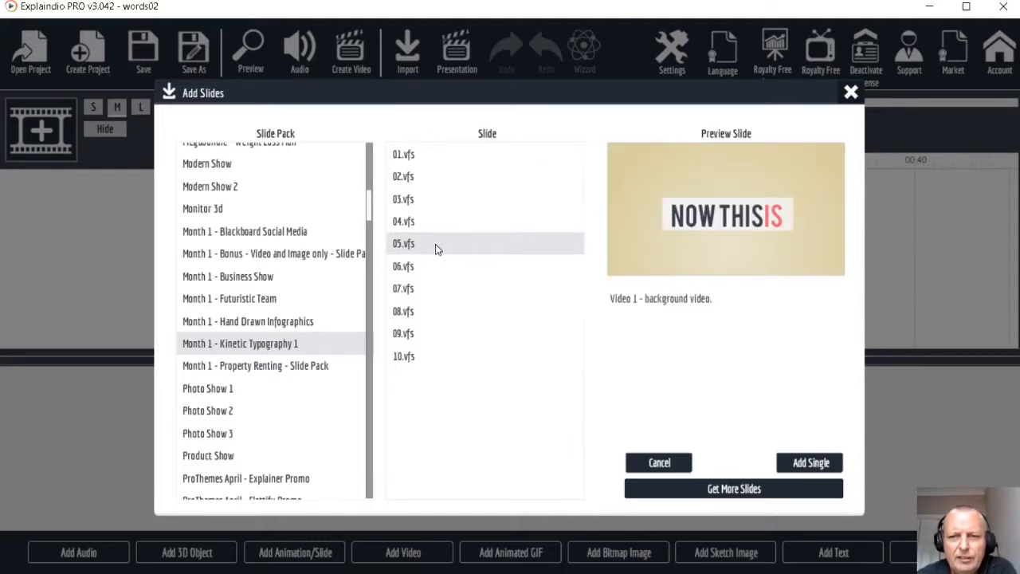
Add the selected 05.vfs slide to the scene canvas and preview the whole project
{"action": "left_click", "coordinate": [811, 466]}
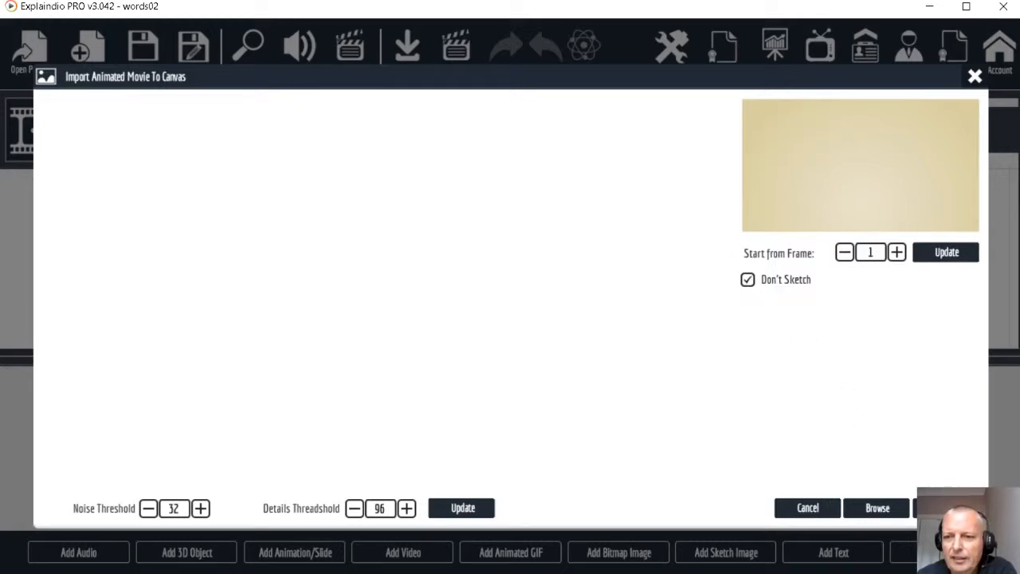
{"action": "left_click", "coordinate": [936, 507]}
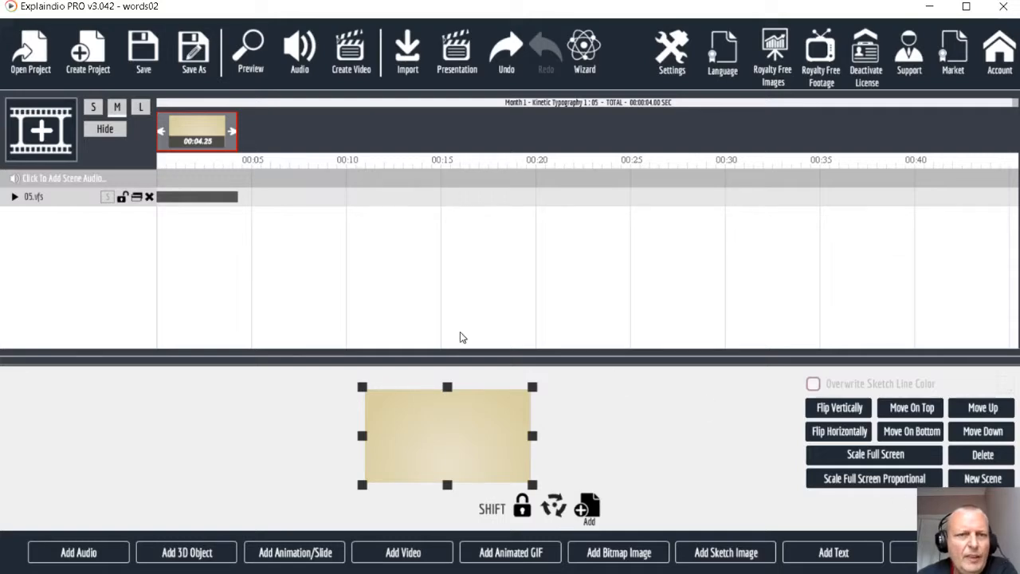
{"action": "left_click", "coordinate": [252, 61]}
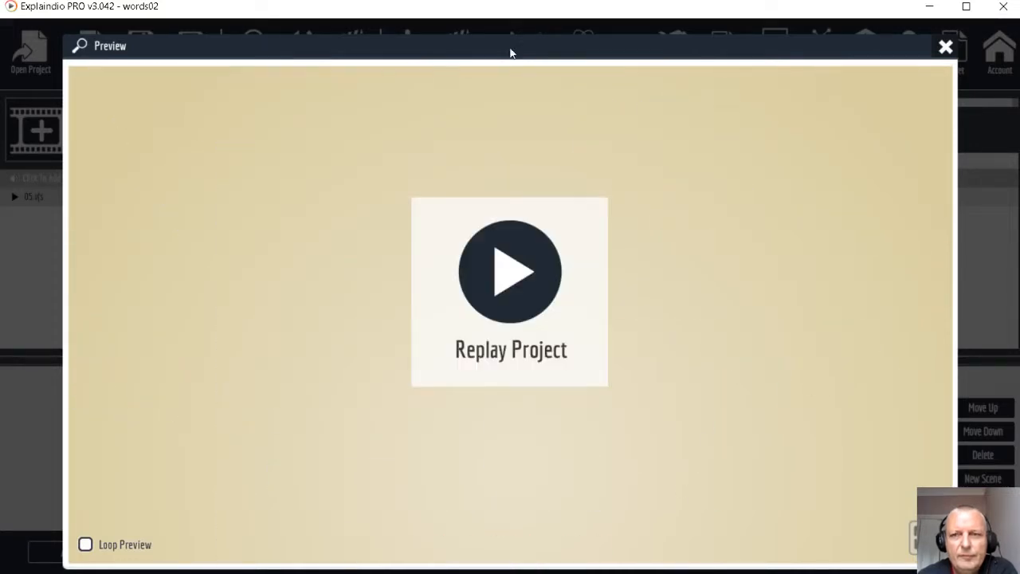
{"action": "left_click", "coordinate": [945, 47]}
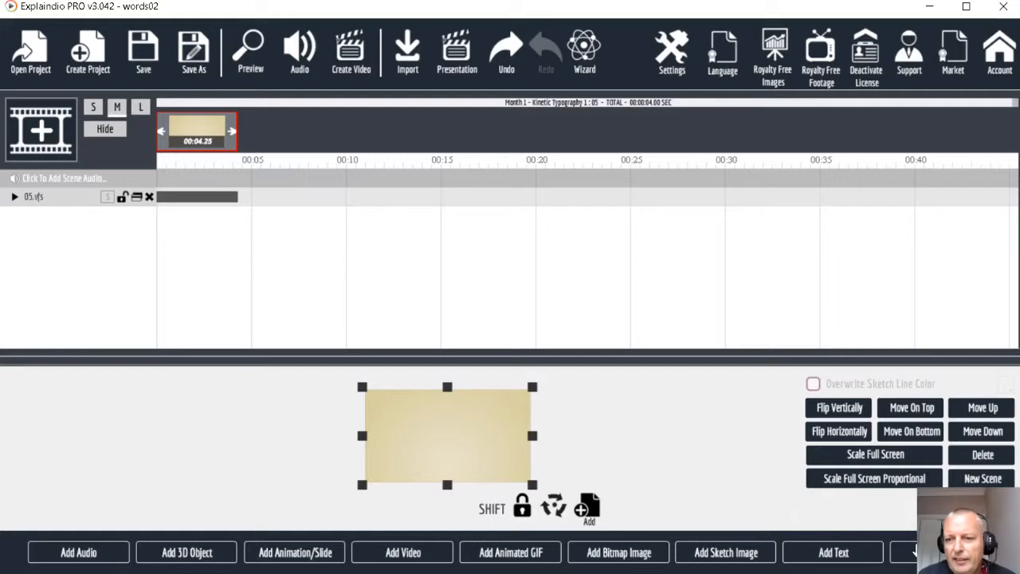
Leave the canvas, open the text settings for customizing the slide's animation, and enlarge the settings and preview area
{"action": "left_click", "coordinate": [911, 560]}
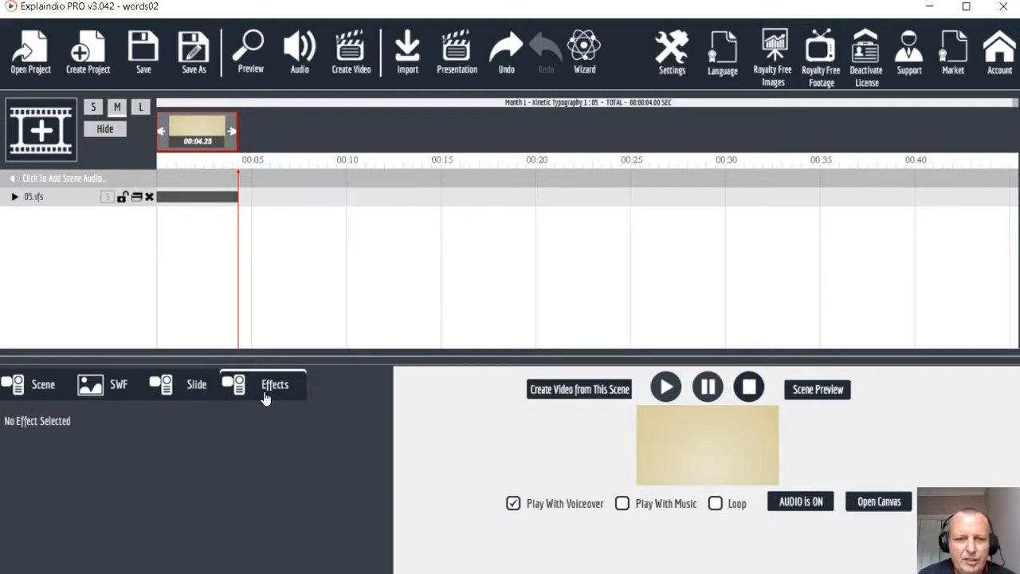
{"action": "left_click", "coordinate": [196, 386]}
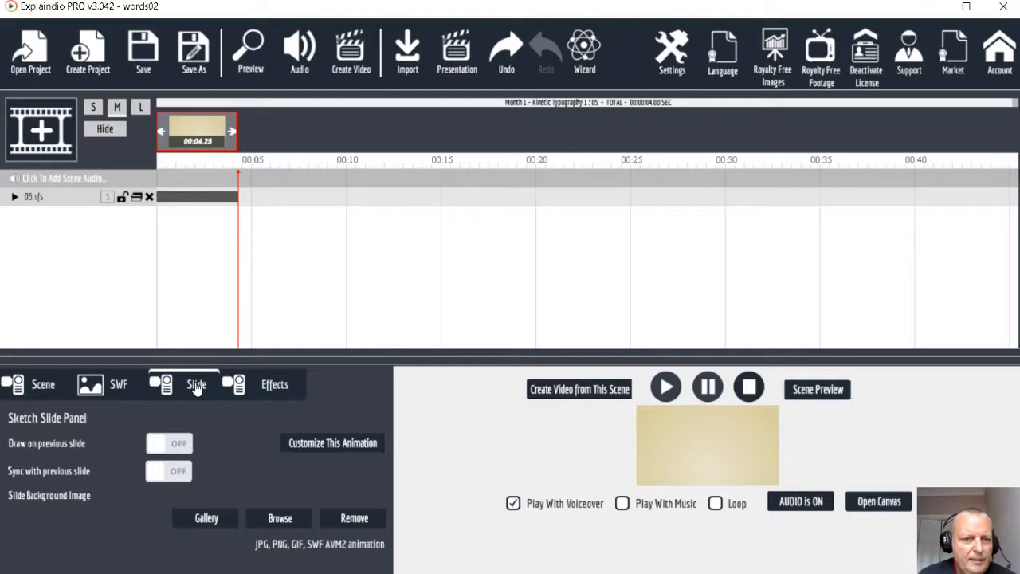
{"action": "left_click", "coordinate": [347, 448]}
{"action": "left_click", "coordinate": [51, 389]}
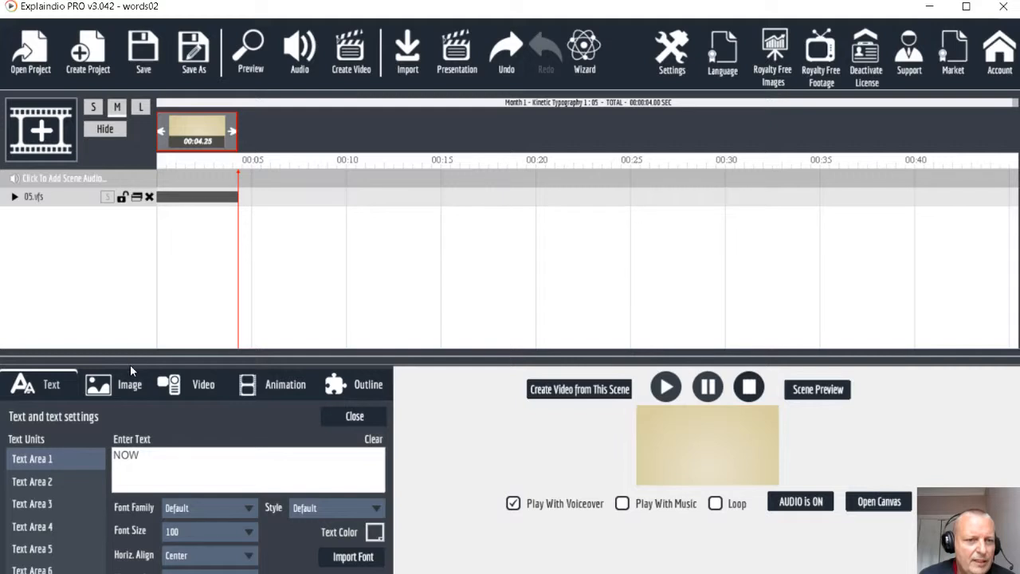
{"action": "left_click_drag", "start_coordinate": [128, 361], "coordinate": [140, 239]}
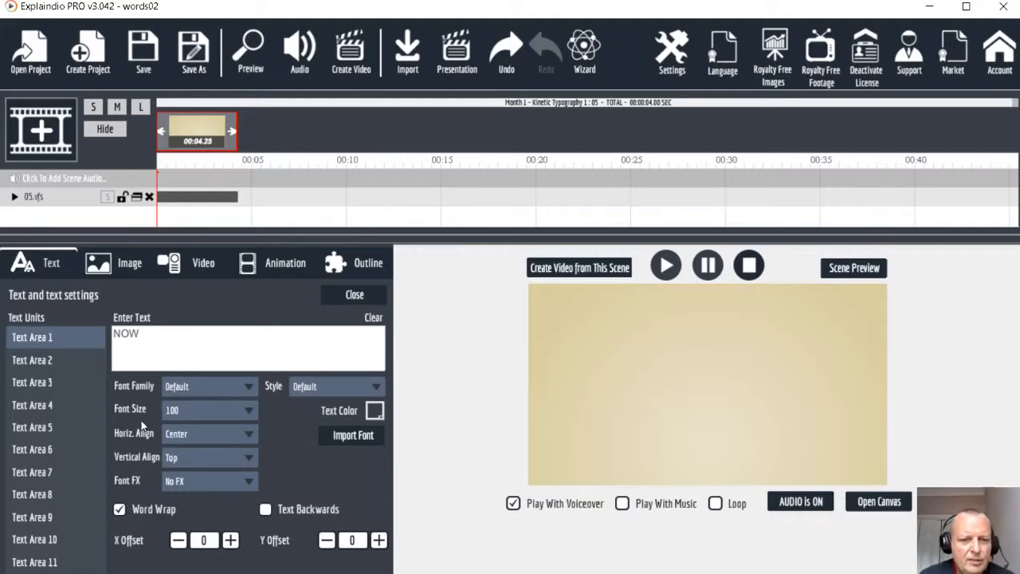
Switch to Notepad and check the wording planned for the slide's text areas
{"action": "key", "text": "alt+Tab"}
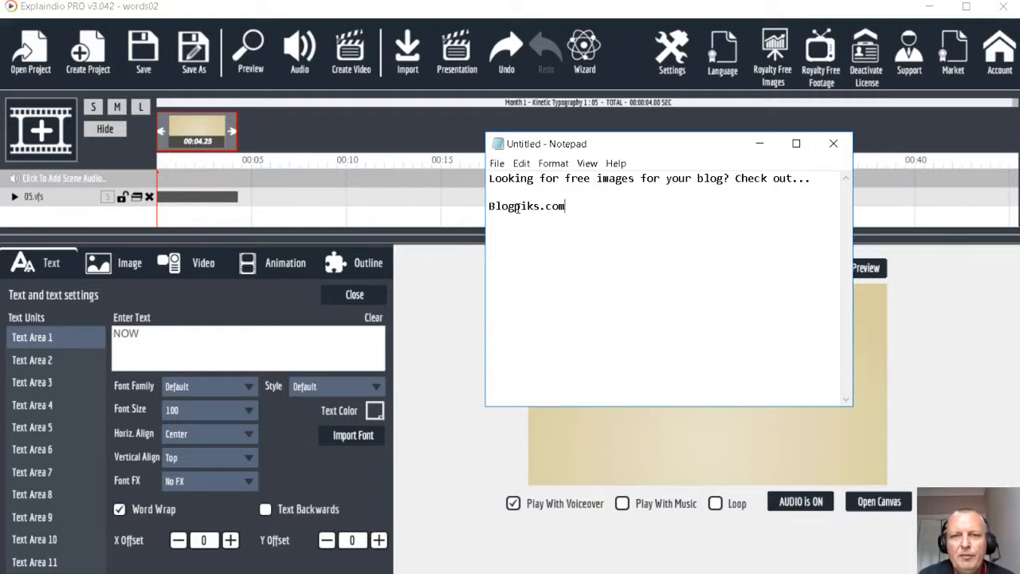
{"action": "left_click_drag", "start_coordinate": [566, 206], "coordinate": [483, 206]}
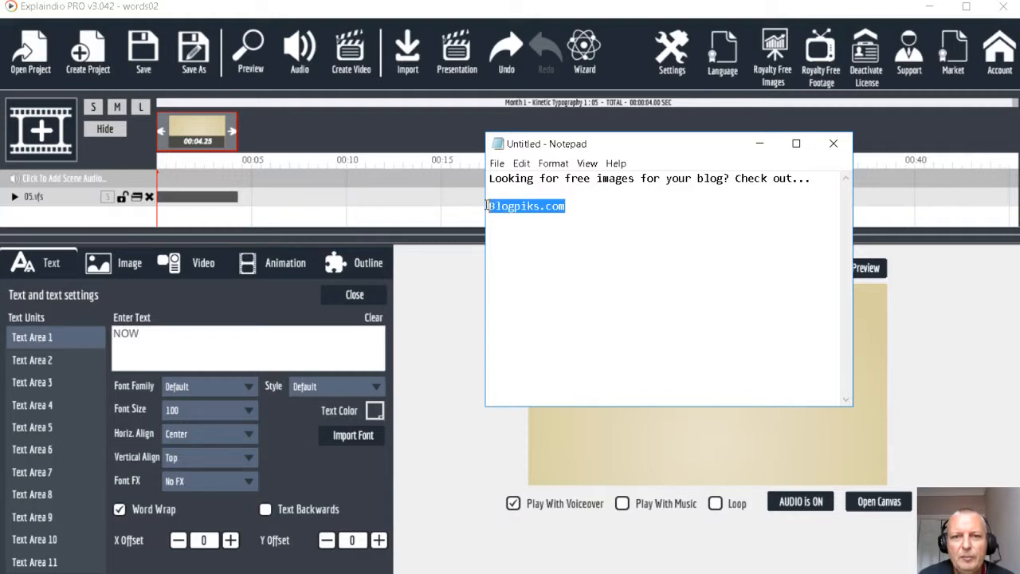
{"action": "left_click", "coordinate": [553, 204]}
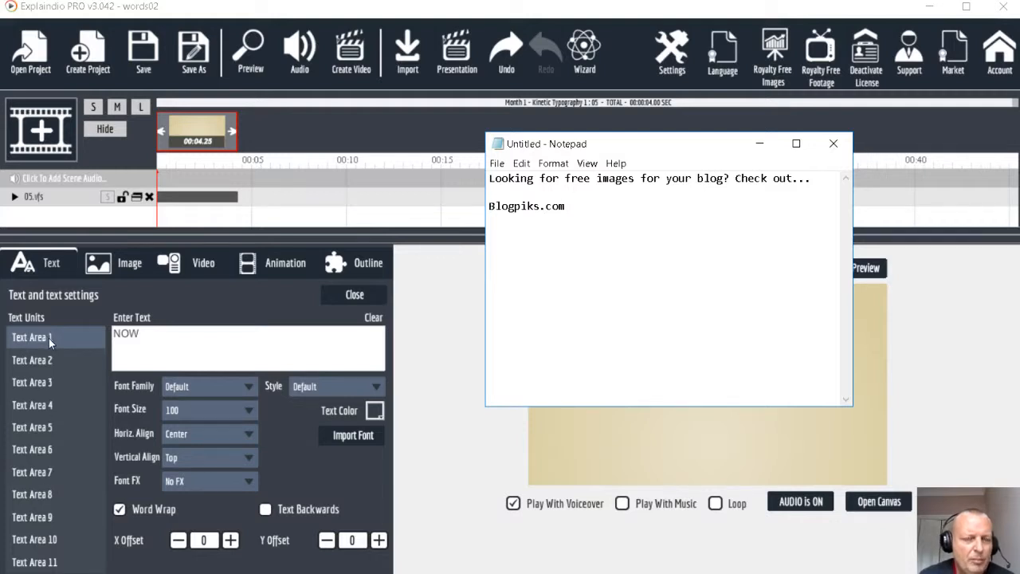
Replace the text of Text Area 1 with LOOKING
{"action": "left_click", "coordinate": [160, 336]}
{"action": "left_click_drag", "start_coordinate": [159, 335], "coordinate": [106, 333]}
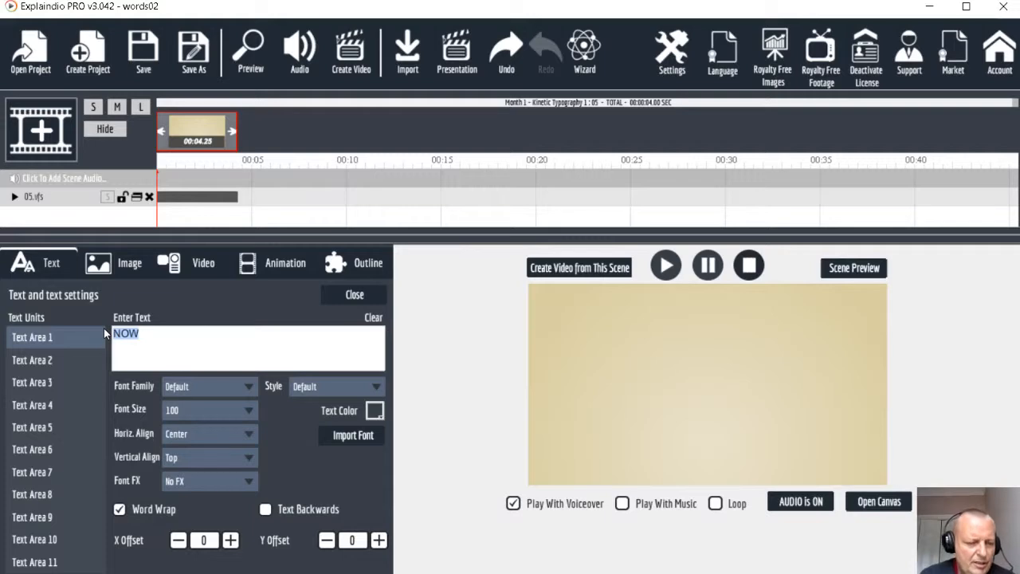
{"action": "type", "text": "LOOKING"}
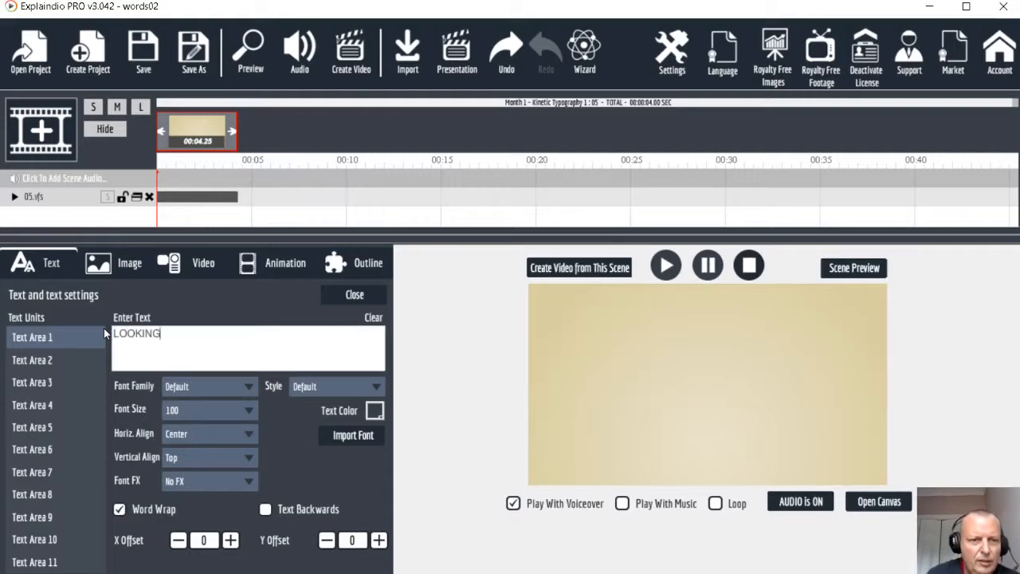
Replace the text of Text Area 2 with FOR and the text of Text Area 3 with FREE
{"action": "left_click", "coordinate": [43, 360]}
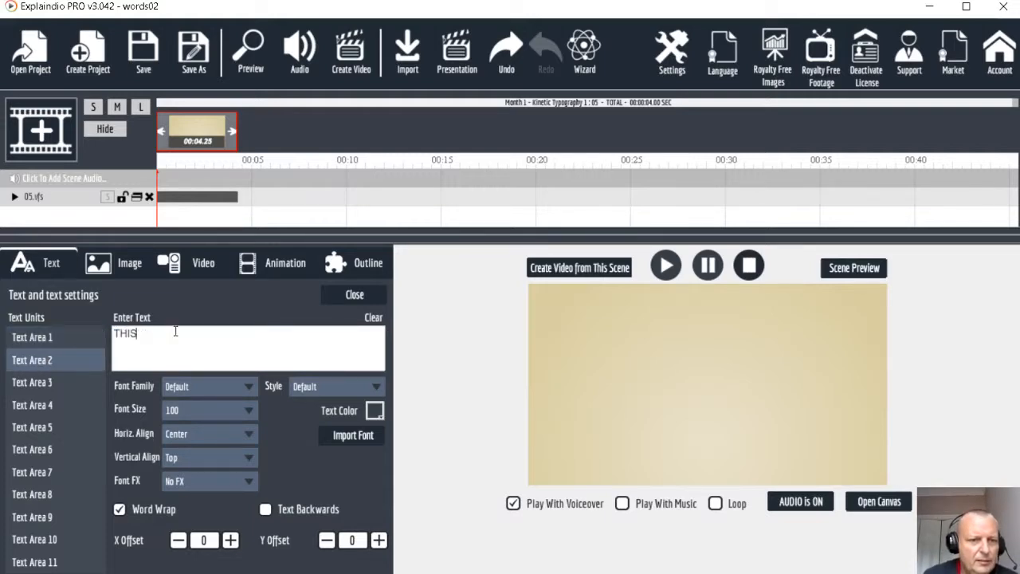
{"action": "left_click_drag", "start_coordinate": [169, 333], "coordinate": [84, 327]}
{"action": "type", "text": "FOR"}
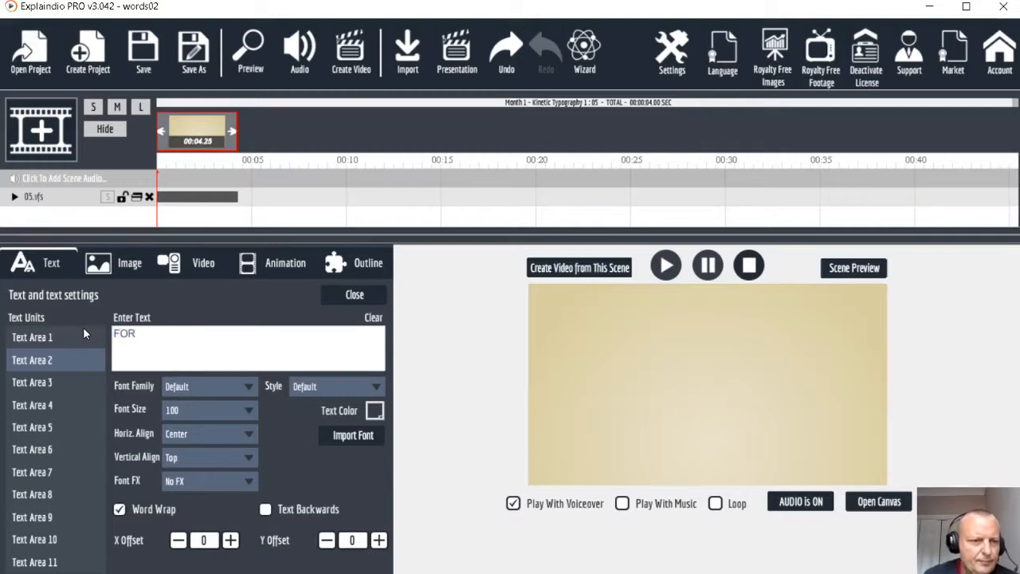
{"action": "left_click", "coordinate": [54, 385]}
{"action": "left_click_drag", "start_coordinate": [141, 337], "coordinate": [76, 317]}
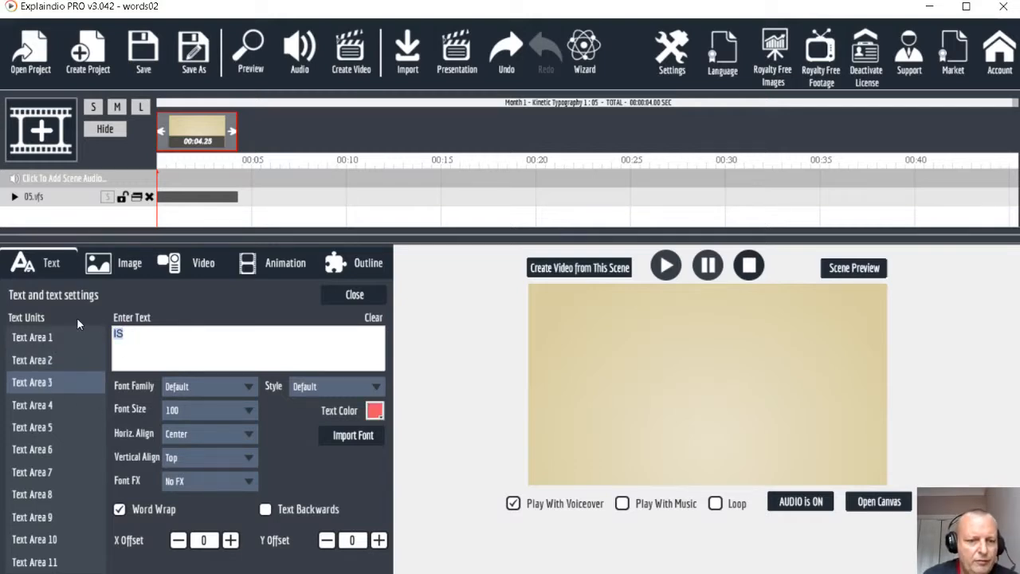
{"action": "type", "text": "FROM"}
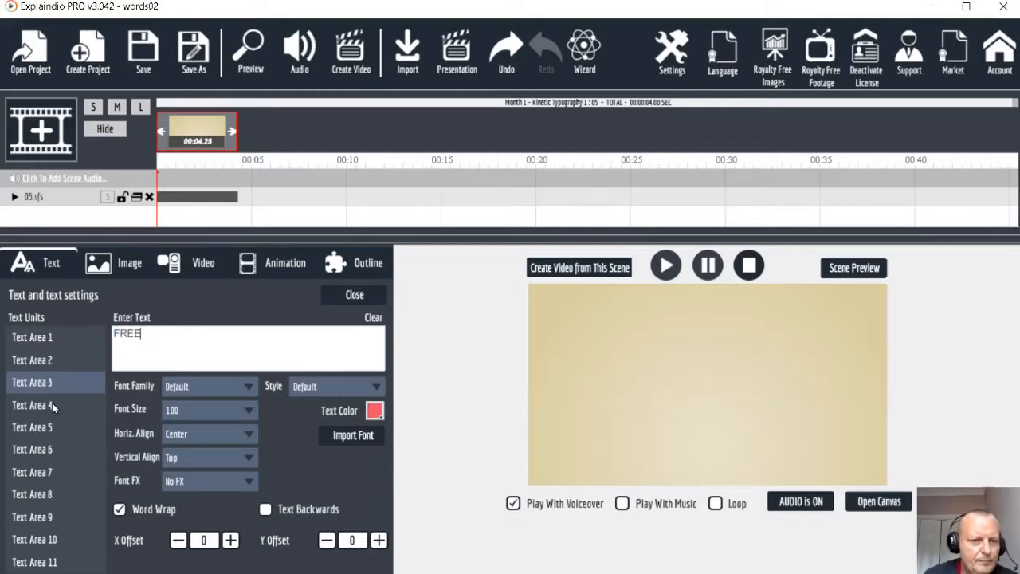
Replace the text of Text Area 4 with IMAGES and the text of Text Area 5 with FOR
{"action": "left_click", "coordinate": [52, 404]}
{"action": "left_click_drag", "start_coordinate": [151, 334], "coordinate": [28, 318]}
{"action": "type", "text": "IMAG"}
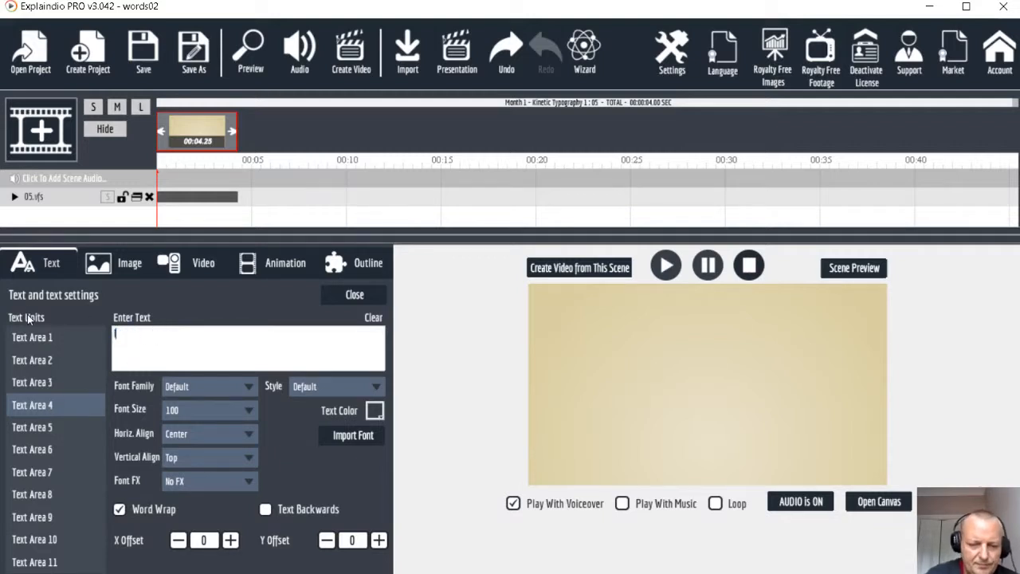
{"action": "type", "text": "ES"}
{"action": "left_click", "coordinate": [45, 428]}
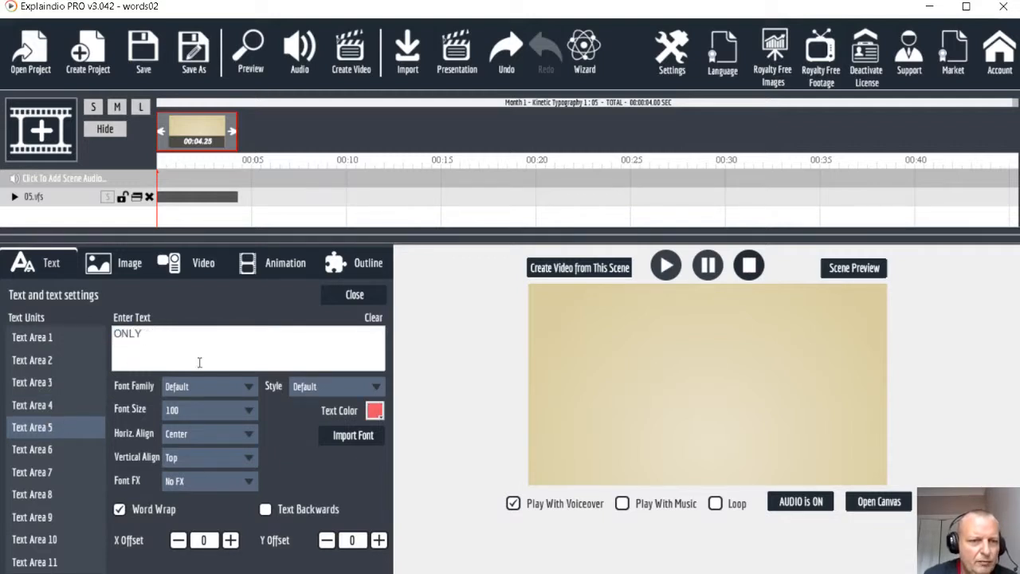
{"action": "left_click_drag", "start_coordinate": [170, 336], "coordinate": [36, 316]}
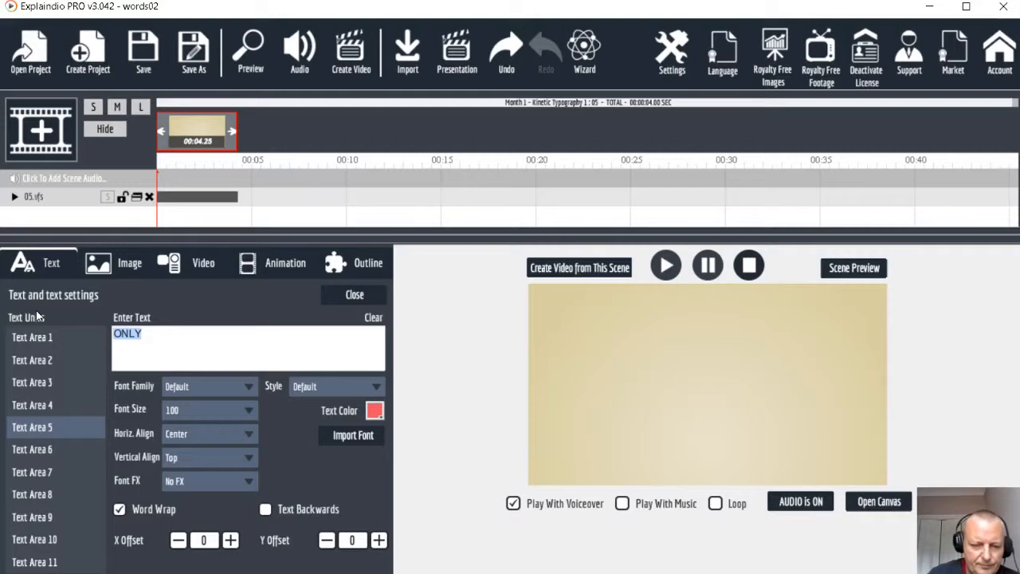
{"action": "type", "text": "FOR"}
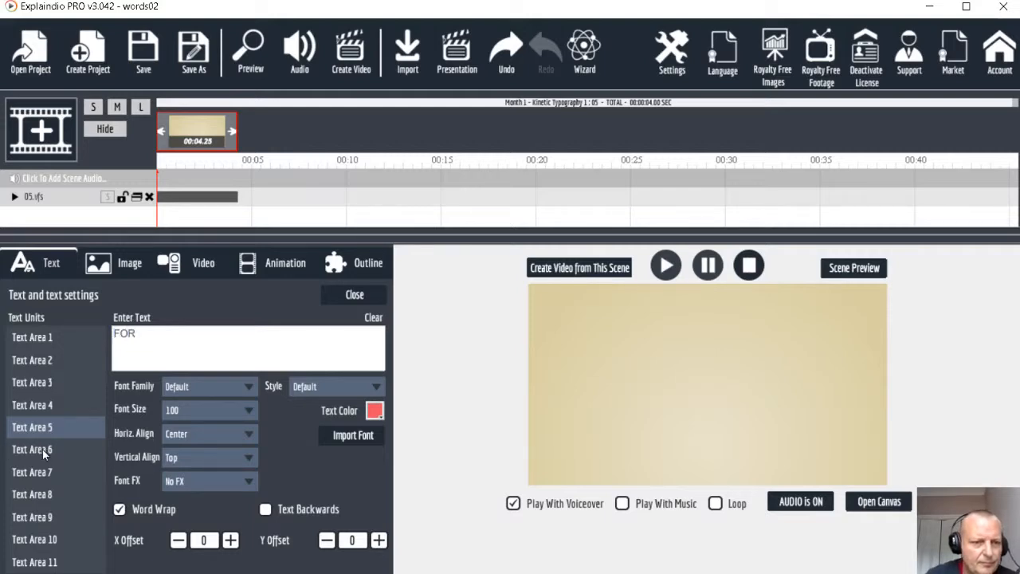
Replace the text of Text Area 6 with YOUR and the text of Text Area 7 with BLOG
{"action": "left_click", "coordinate": [42, 450]}
{"action": "left_click_drag", "start_coordinate": [186, 344], "coordinate": [89, 328]}
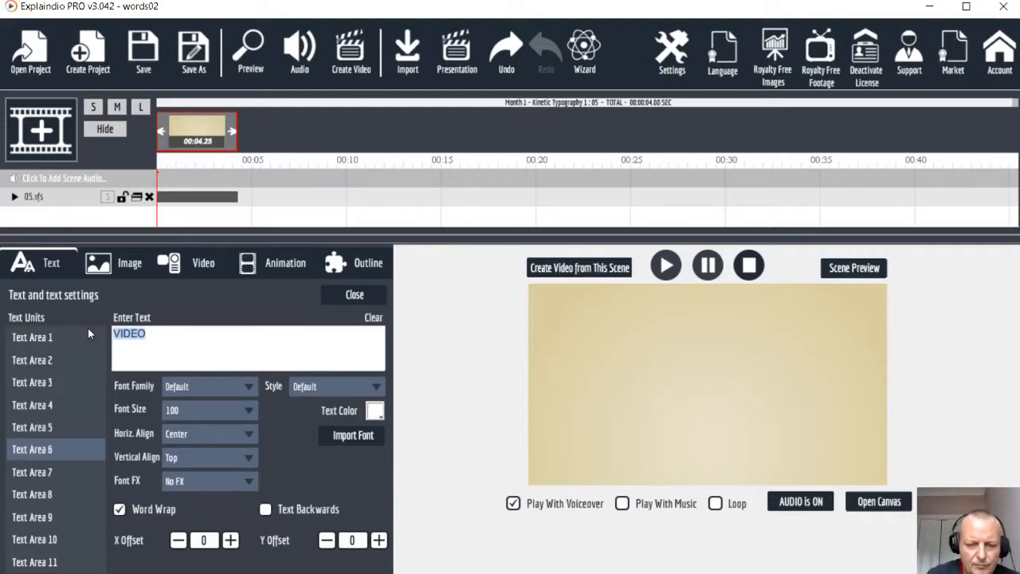
{"action": "type", "text": "YOUR"}
{"action": "left_click", "coordinate": [68, 472]}
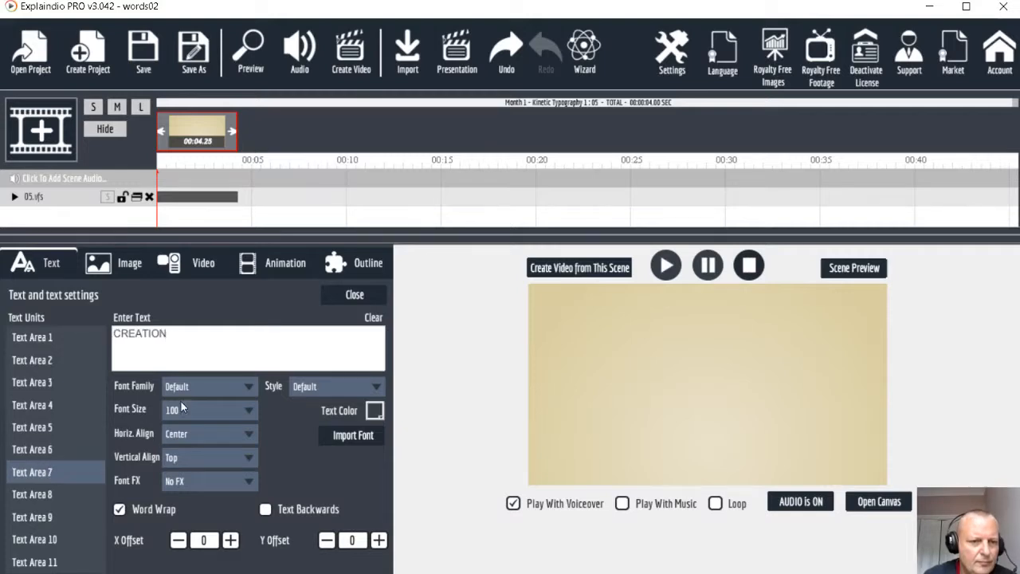
{"action": "left_click_drag", "start_coordinate": [198, 341], "coordinate": [71, 329]}
{"action": "type", "text": "BLOG"}
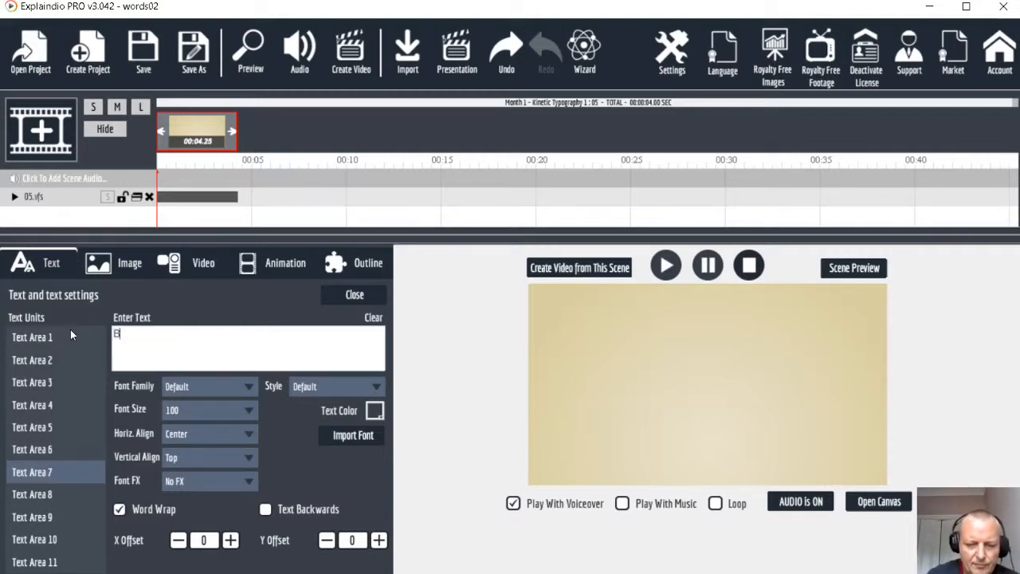
Replace the text of Text Area 8 with a question mark and delete all text from Text Area 9
{"action": "left_click", "coordinate": [41, 496]}
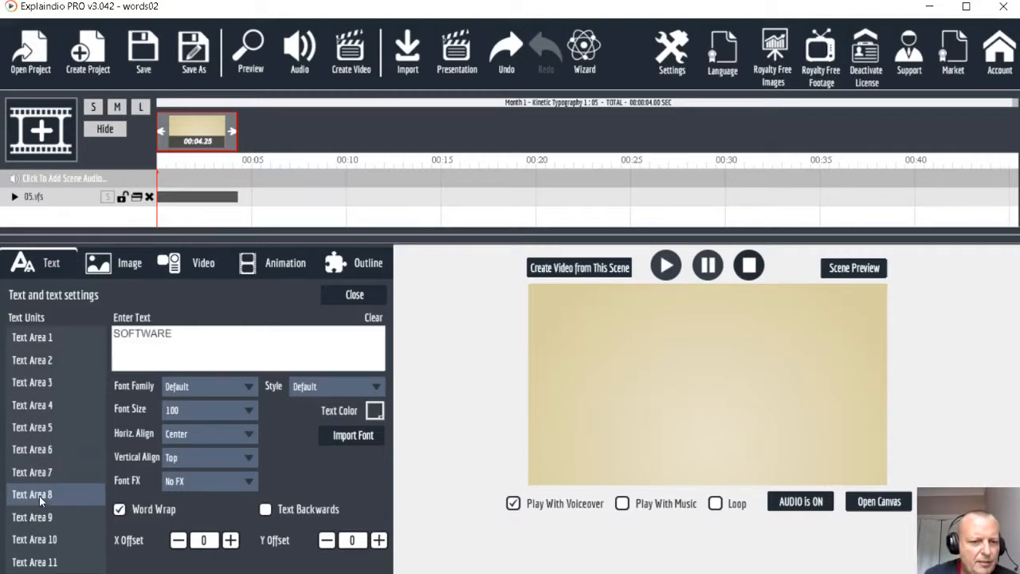
{"action": "left_click_drag", "start_coordinate": [209, 353], "coordinate": [103, 329]}
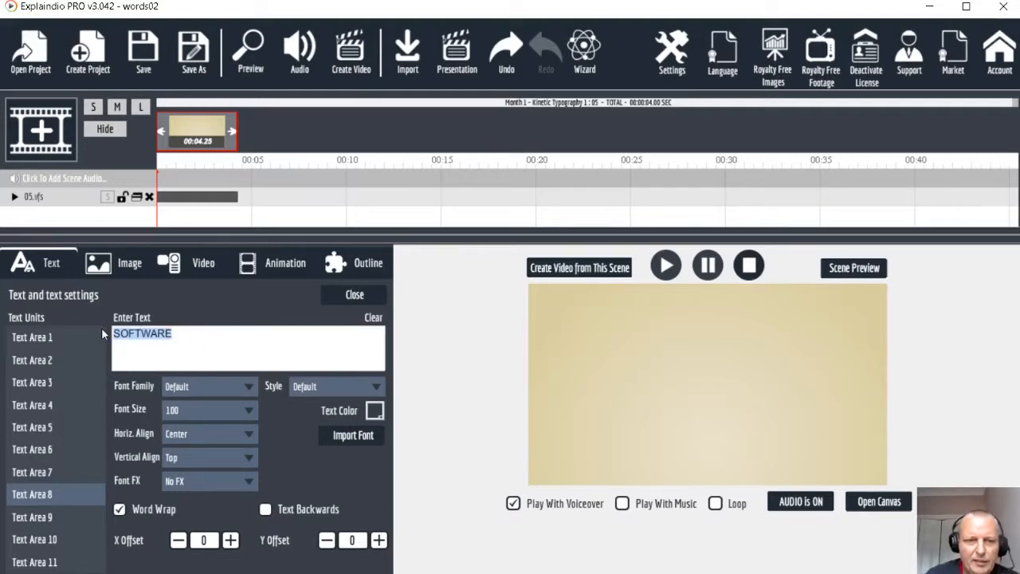
{"action": "key", "text": "BackSpace"}
{"action": "type", "text": "?"}
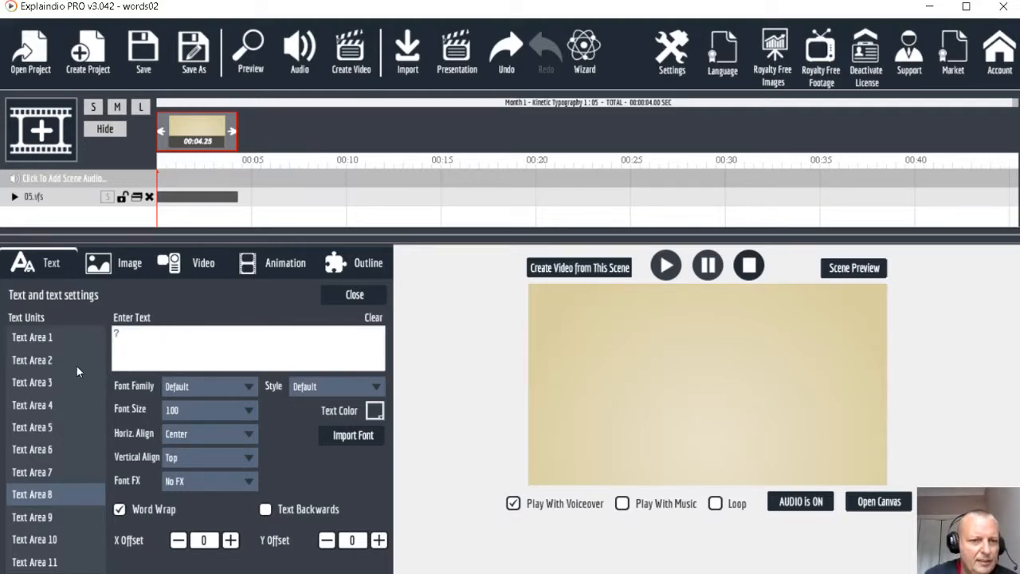
{"action": "left_click", "coordinate": [43, 520]}
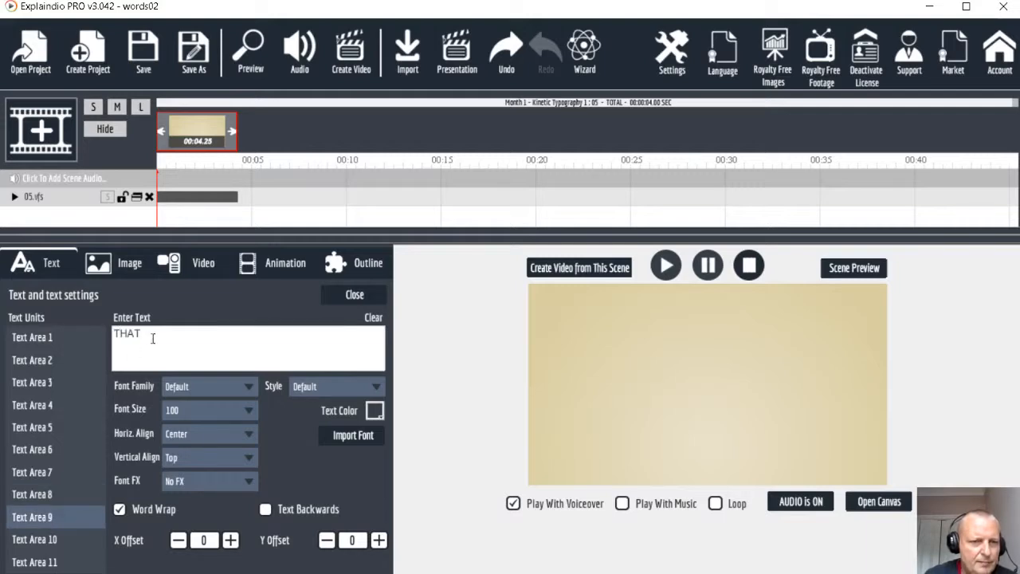
{"action": "left_click_drag", "start_coordinate": [153, 338], "coordinate": [94, 326]}
{"action": "key", "text": "BackSpace"}
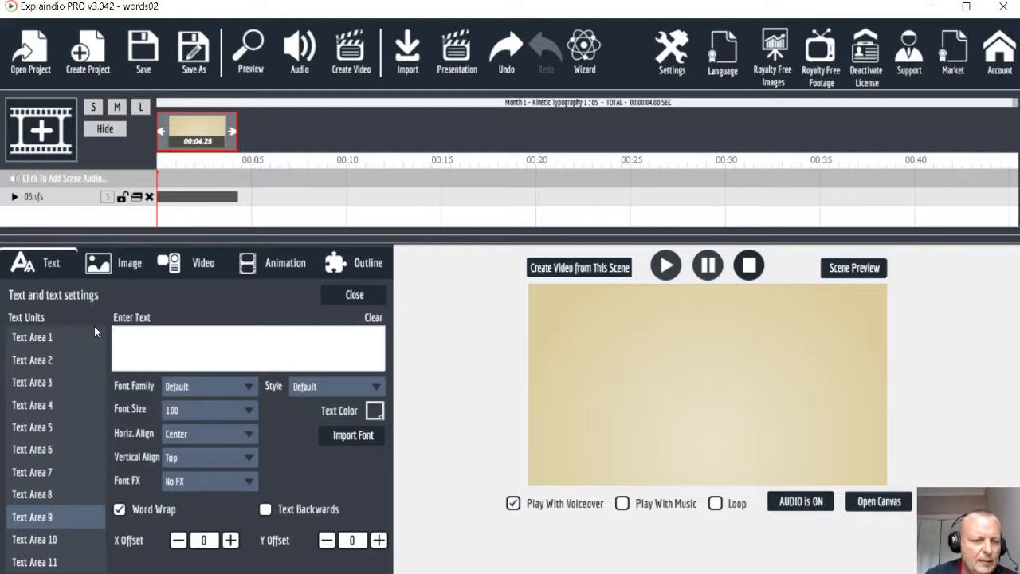
Replace the text of Text Area 10 with CHECK and the text of Text Area 11 with "OUT.."
{"action": "left_click", "coordinate": [37, 546]}
{"action": "left_click_drag", "start_coordinate": [184, 332], "coordinate": [95, 325]}
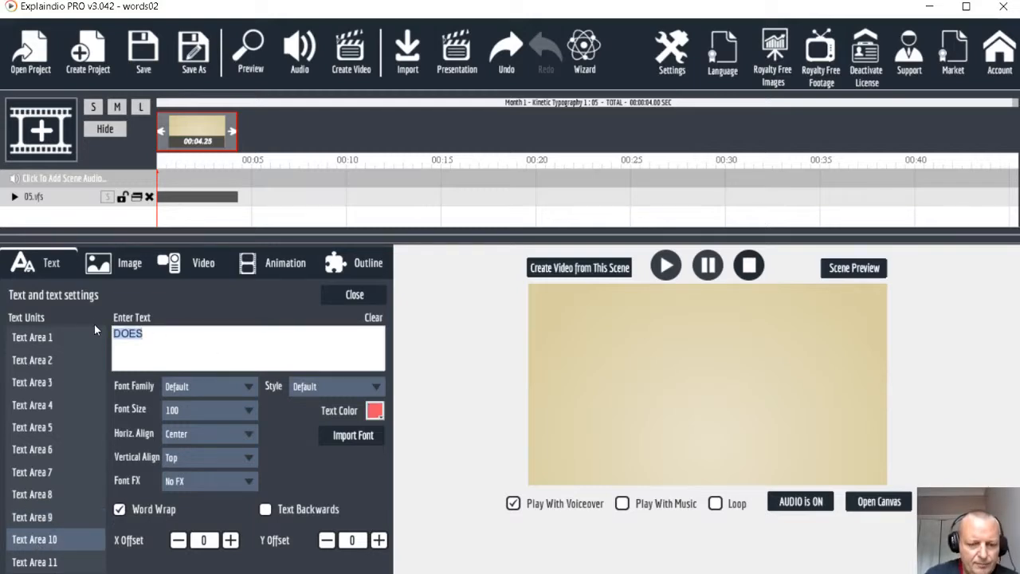
{"action": "type", "text": "CHECK"}
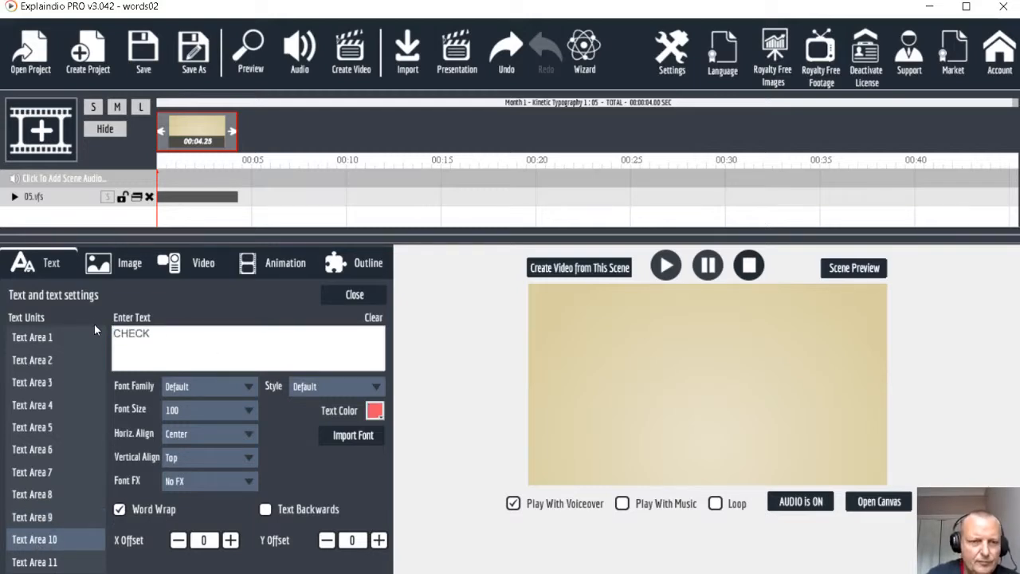
{"action": "left_click", "coordinate": [35, 562]}
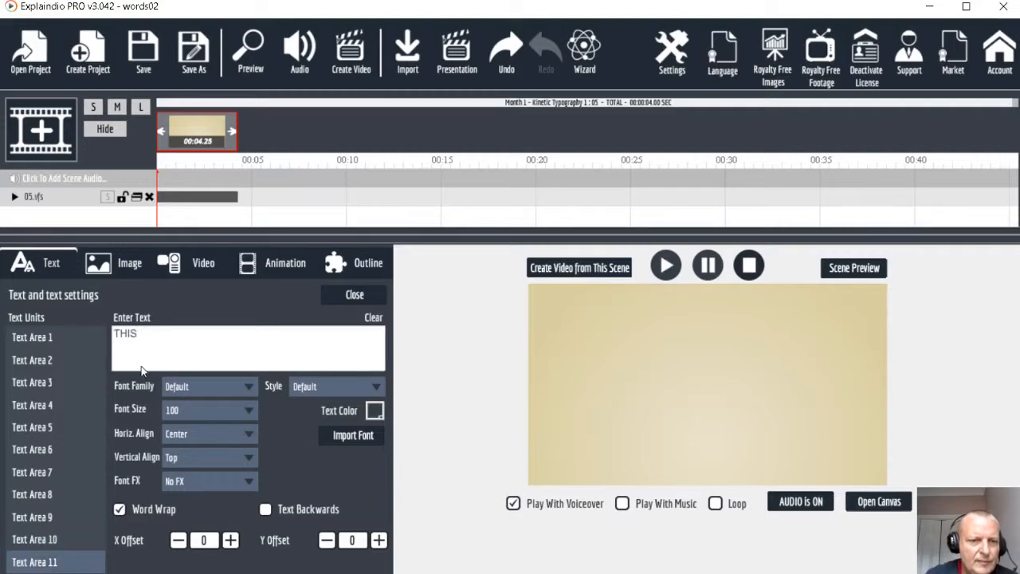
{"action": "left_click_drag", "start_coordinate": [161, 344], "coordinate": [95, 336]}
{"action": "type", "text": "OUT"}
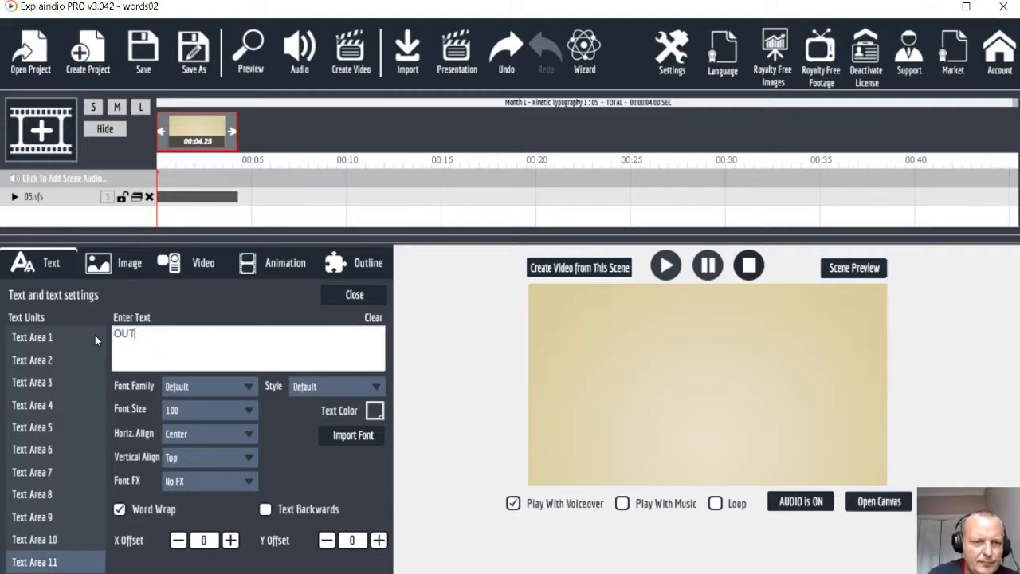
{"action": "type", "text": "."}
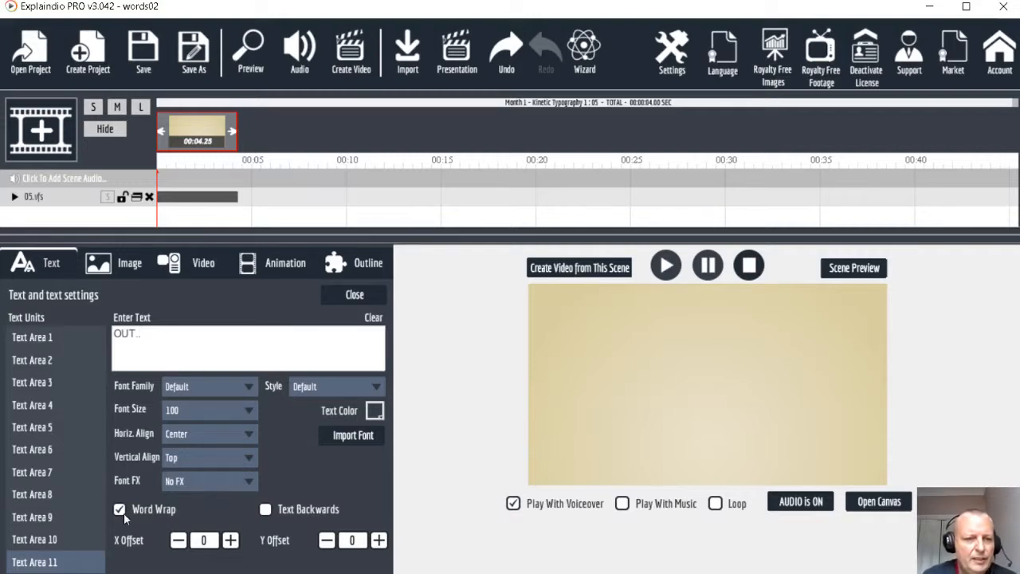
Recheck the text of Text Area 10 and save the active project without the additional zip archive
{"action": "left_click", "coordinate": [61, 539]}
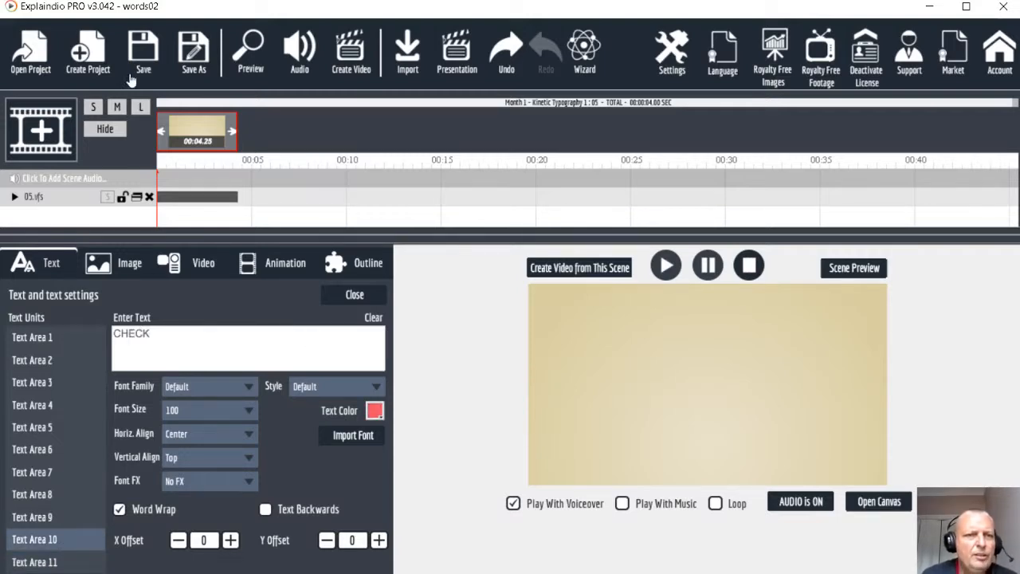
{"action": "left_click", "coordinate": [143, 51]}
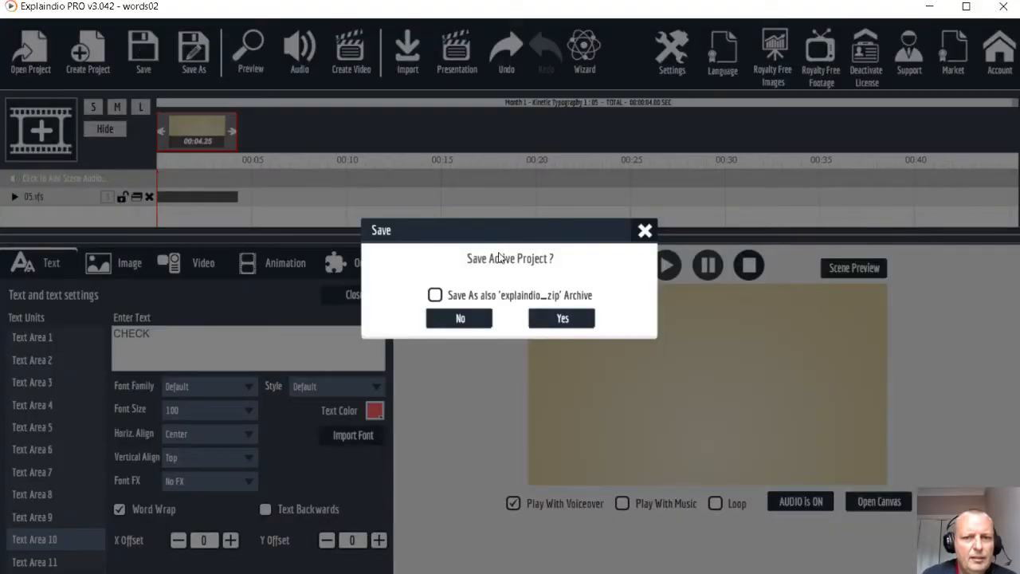
{"action": "left_click", "coordinate": [556, 318]}
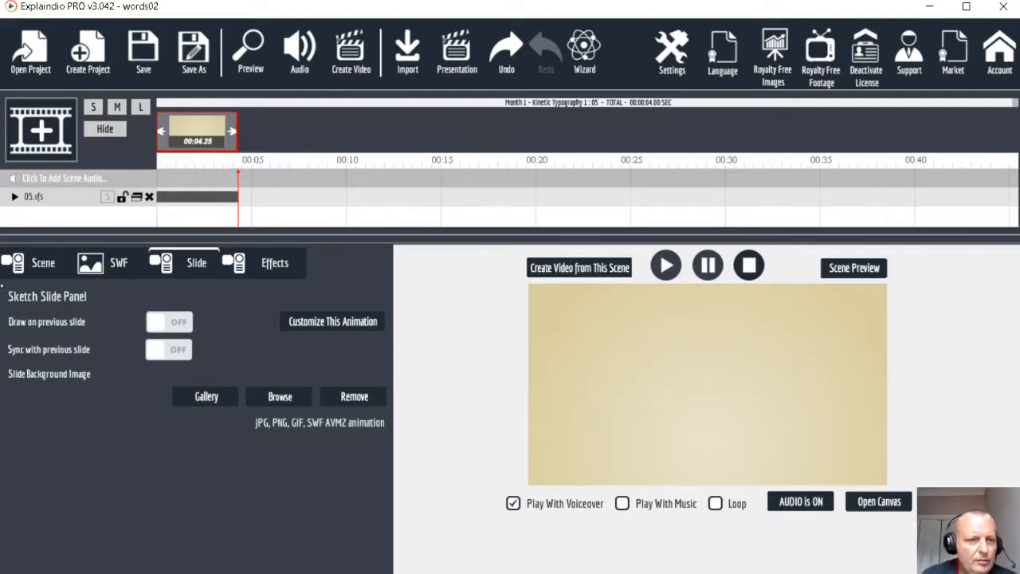
Reopen the animation customization of the 05.vfs slide and set the text color of Text Areas 1 and 2 to black (#000000)
{"action": "left_click", "coordinate": [344, 323]}
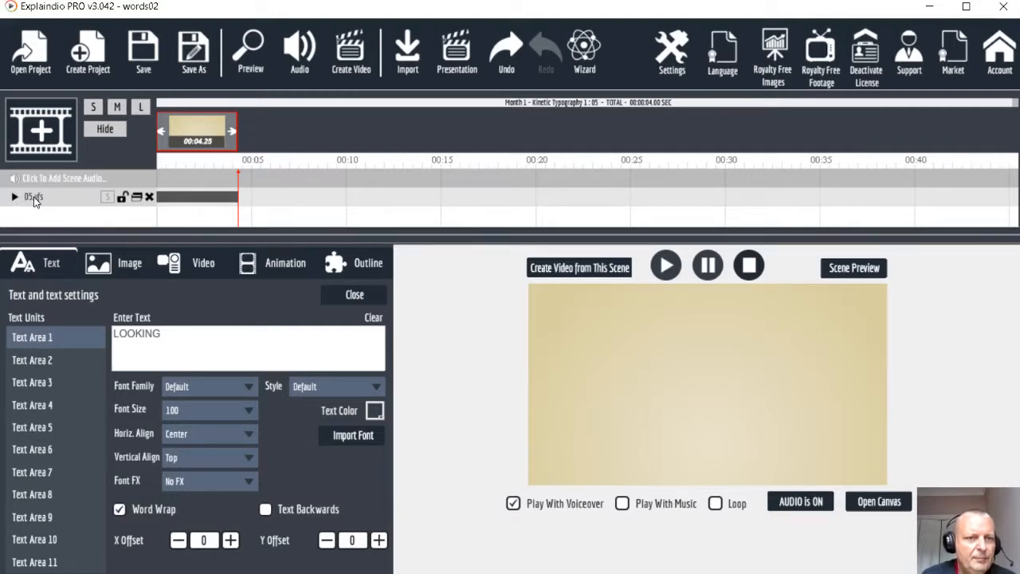
{"action": "left_click", "coordinate": [69, 205]}
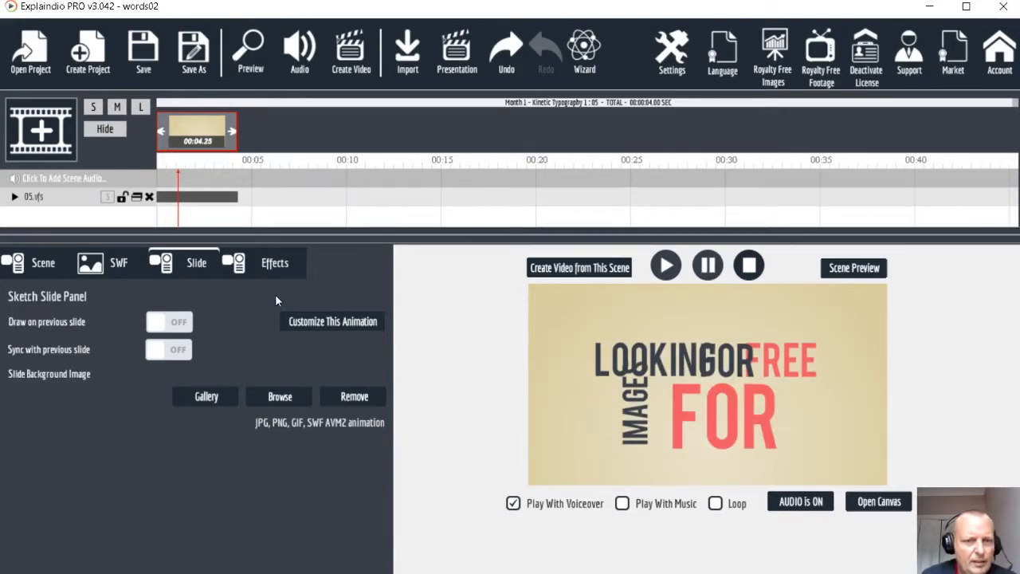
{"action": "left_click", "coordinate": [311, 322]}
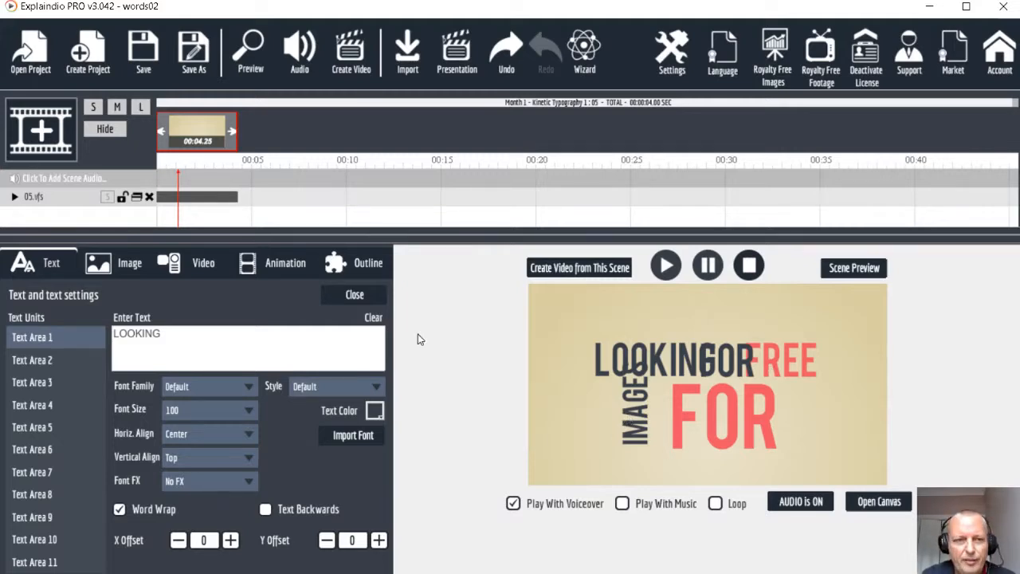
{"action": "left_click", "coordinate": [372, 415]}
{"action": "left_click", "coordinate": [394, 429]}
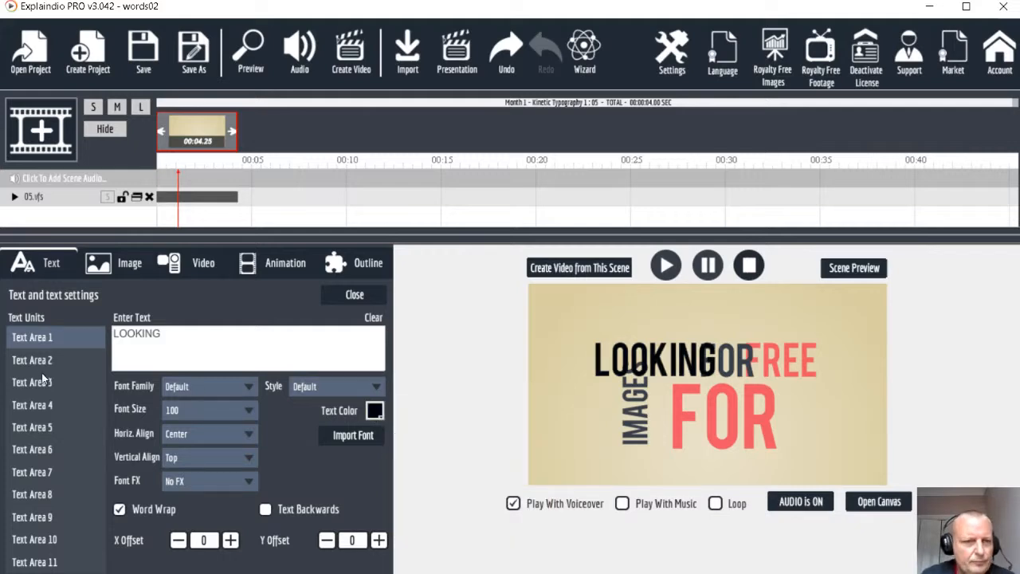
{"action": "left_click", "coordinate": [39, 361]}
{"action": "left_click", "coordinate": [375, 412]}
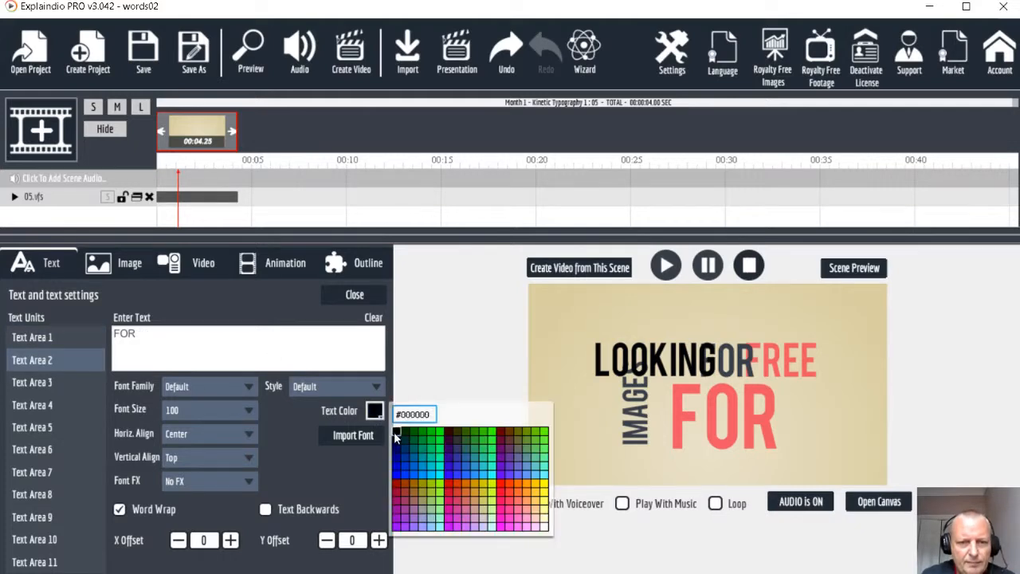
{"action": "left_click", "coordinate": [396, 434]}
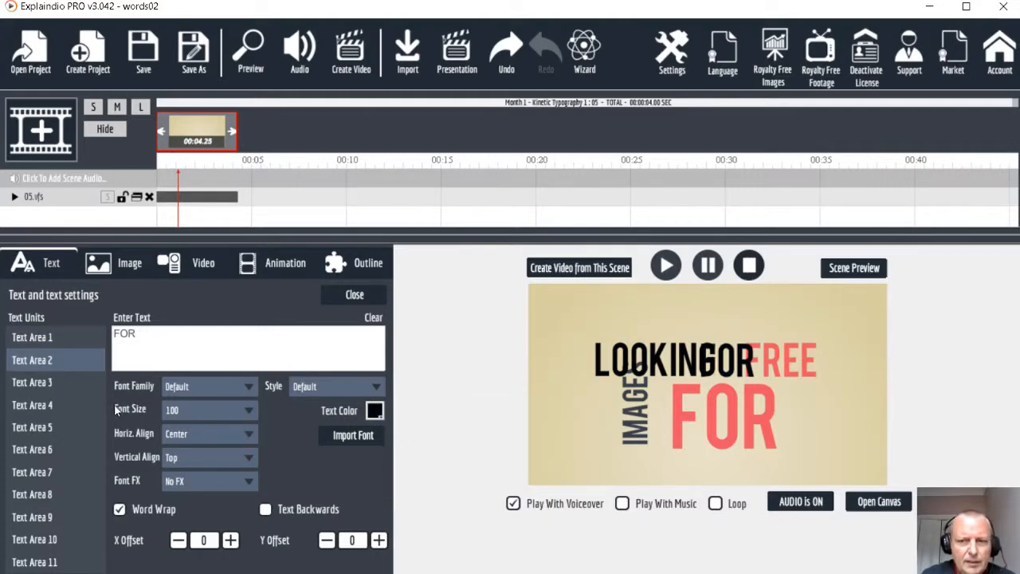
Set the text color of Text Area 3, the word FREE, to bright red (#ff0000)
{"action": "left_click", "coordinate": [51, 382]}
{"action": "left_click", "coordinate": [375, 410]}
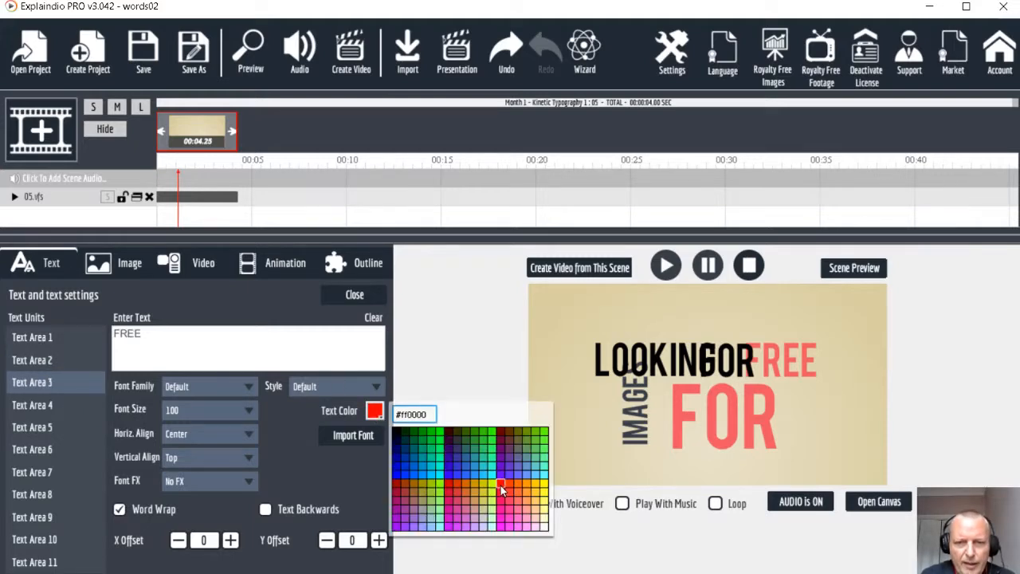
{"action": "left_click", "coordinate": [499, 484]}
Try the darker red #cc0000 on Text Area 3 and return its text color to #ff0000
{"action": "left_click", "coordinate": [372, 413]}
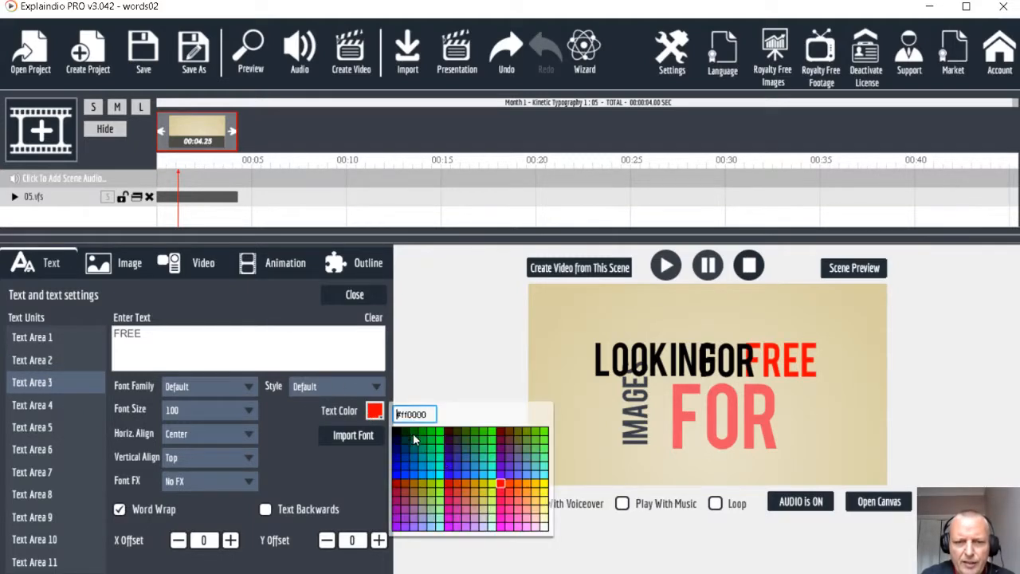
{"action": "left_click", "coordinate": [446, 482]}
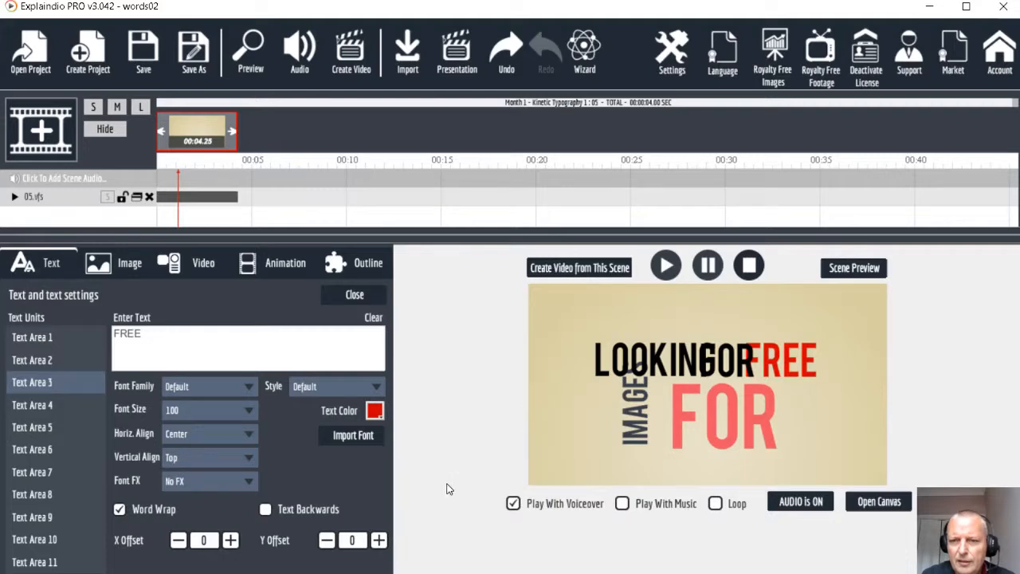
{"action": "left_click", "coordinate": [372, 412]}
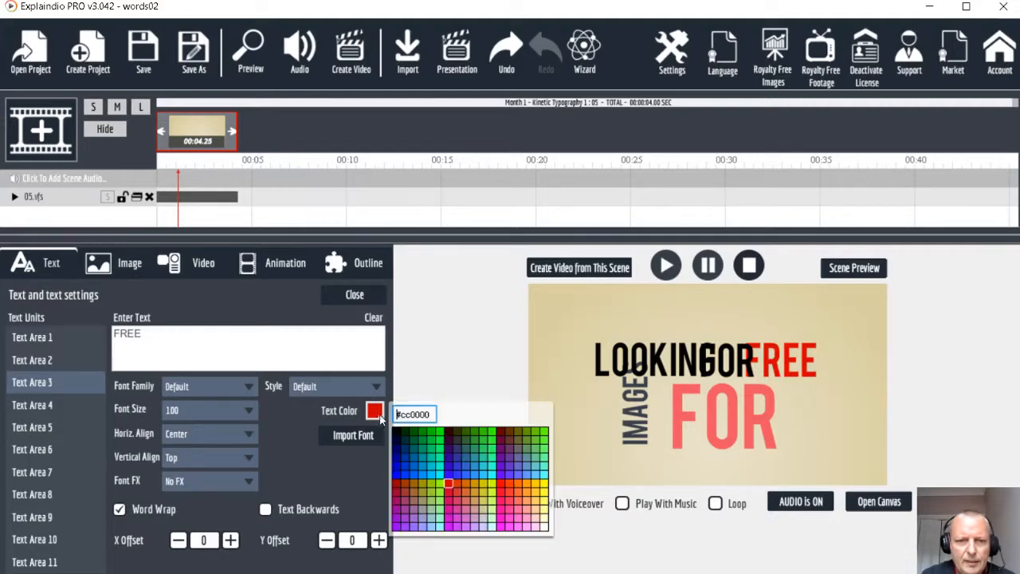
{"action": "left_click", "coordinate": [500, 484]}
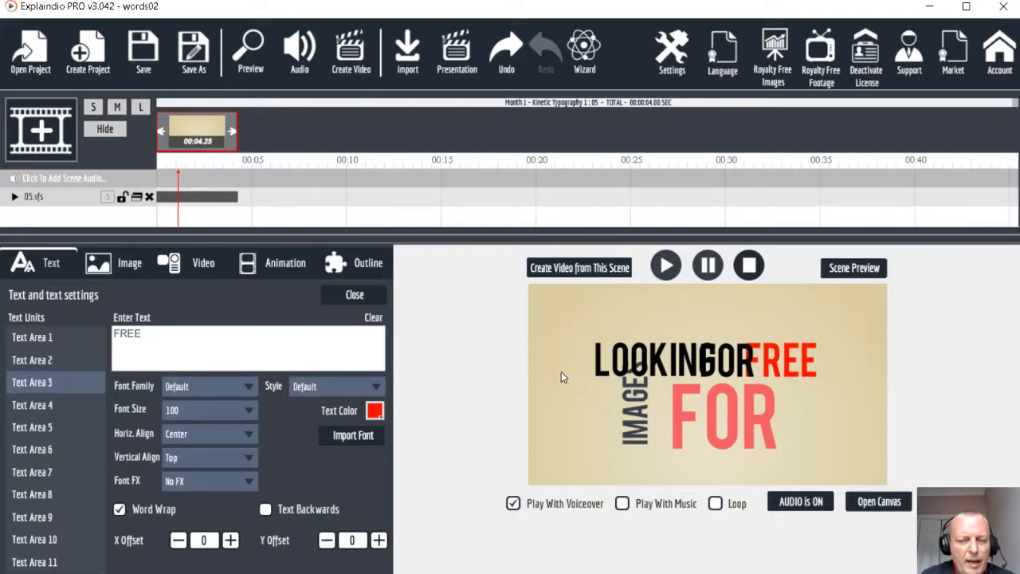
Set the text color of Text Area 4, the word IMAGES, to bright red and of Text Area 5, the word FOR, to black
{"action": "left_click", "coordinate": [43, 404]}
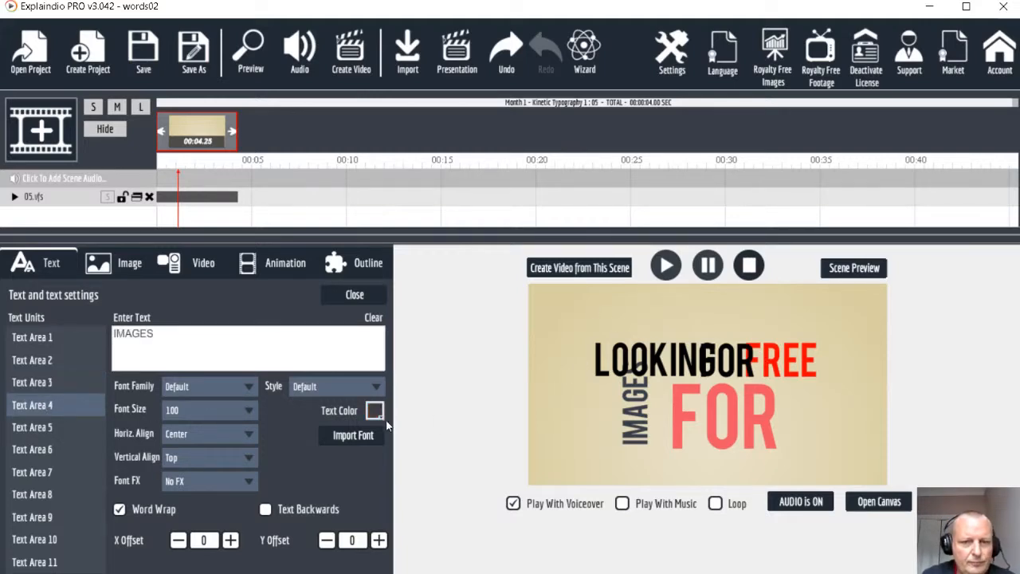
{"action": "left_click", "coordinate": [374, 412]}
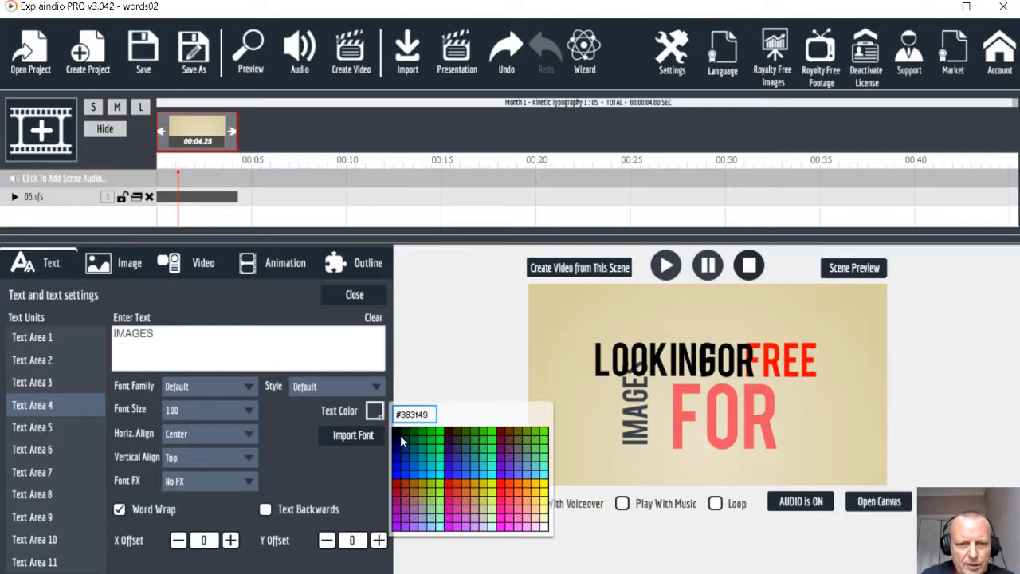
{"action": "left_click", "coordinate": [500, 479]}
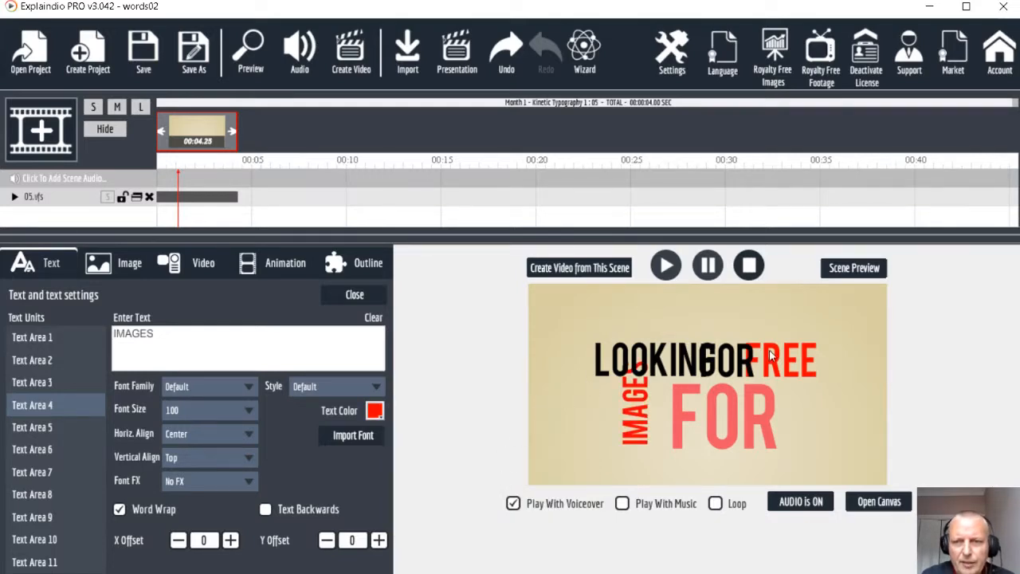
{"action": "left_click", "coordinate": [55, 428]}
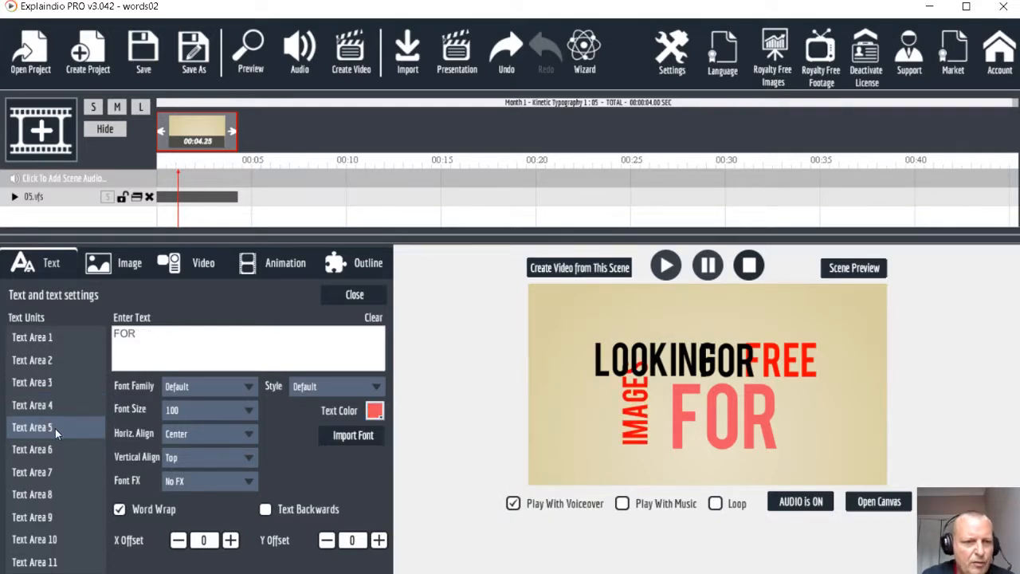
{"action": "left_click", "coordinate": [375, 412]}
{"action": "left_click", "coordinate": [397, 437]}
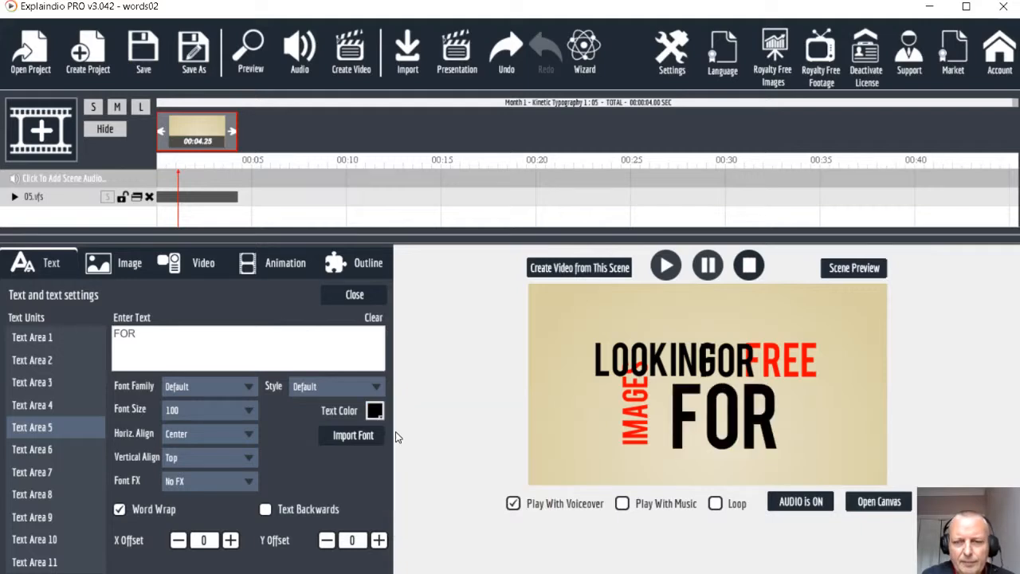
Play the scene up to the word BLOG and set the text color of Text Area 7 to bright red
{"action": "left_click", "coordinate": [666, 265]}
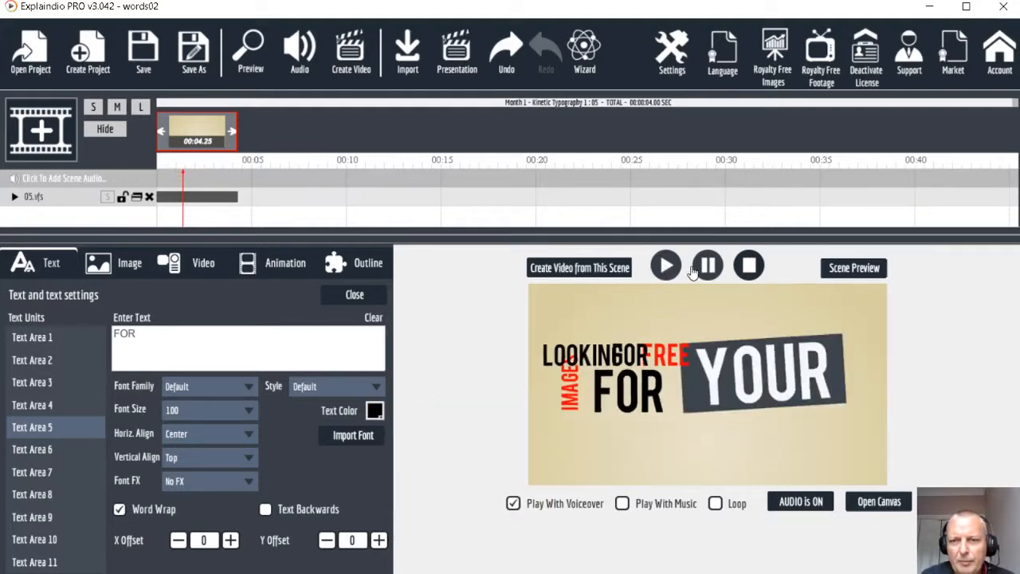
{"action": "left_click", "coordinate": [707, 265]}
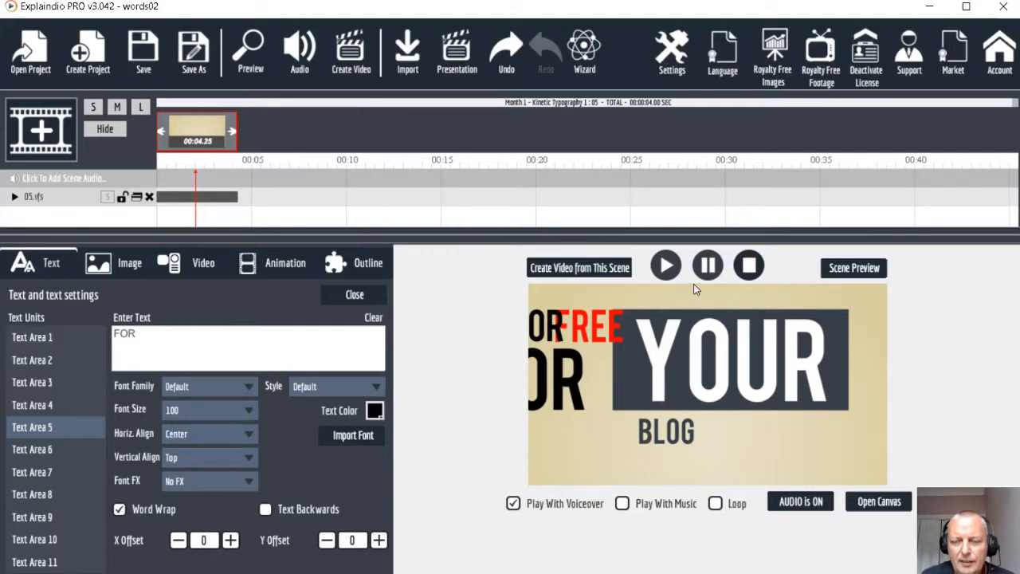
{"action": "left_click", "coordinate": [60, 451]}
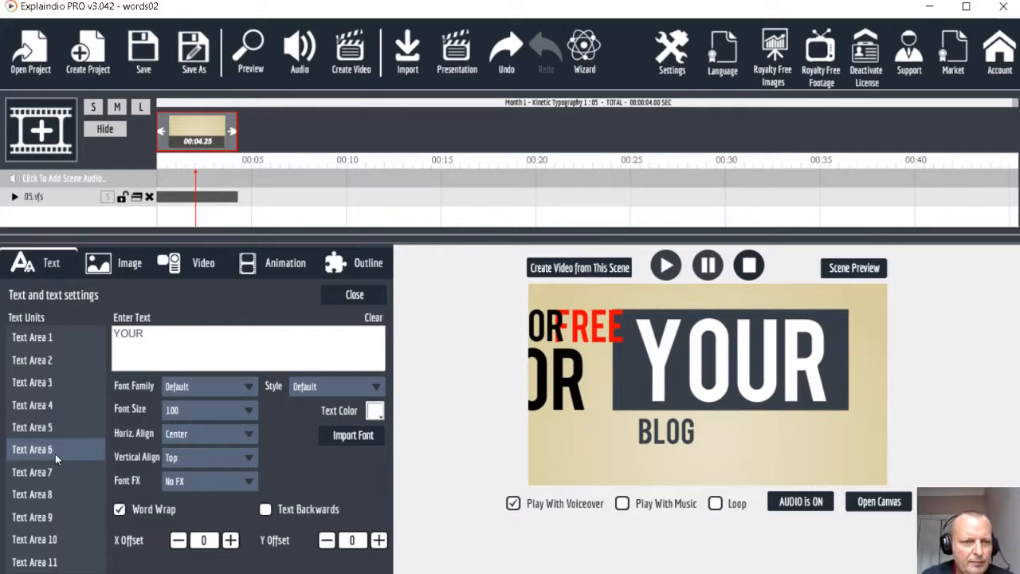
{"action": "left_click", "coordinate": [44, 474]}
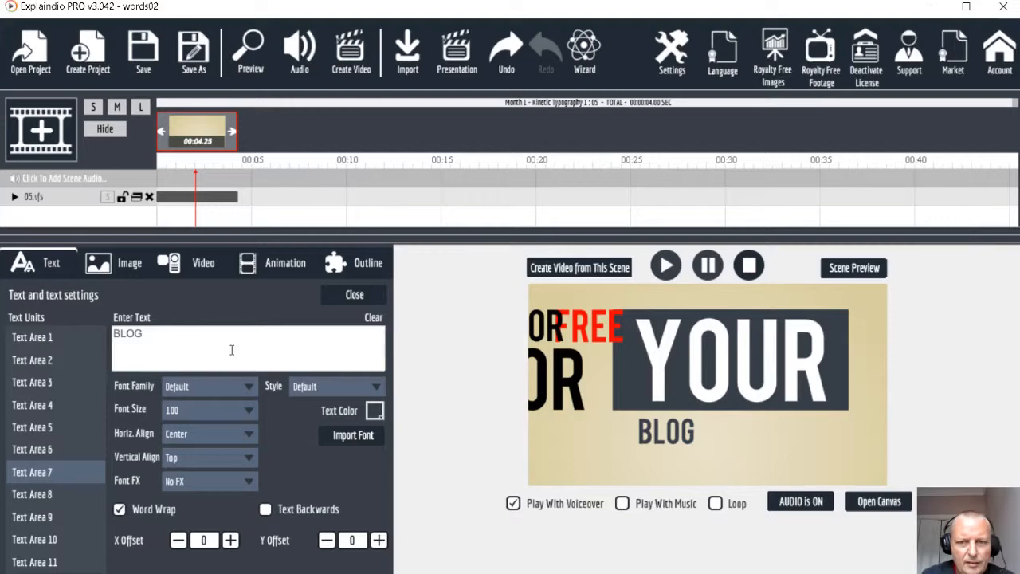
{"action": "left_click", "coordinate": [374, 410]}
{"action": "left_click", "coordinate": [502, 489]}
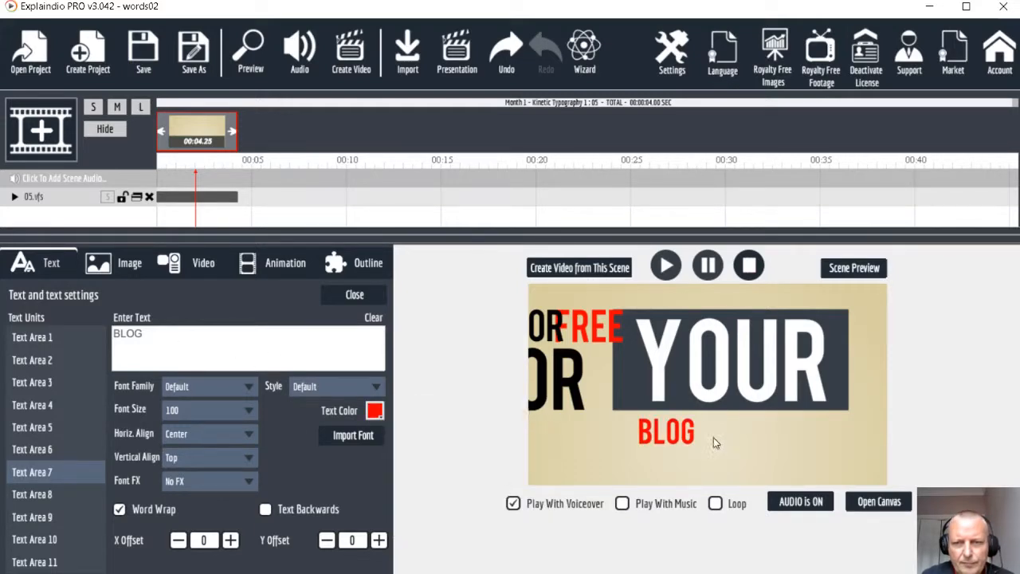
Advance the scene to the question mark and set the text color of Text Area 8 to bright red
{"action": "left_click", "coordinate": [666, 265]}
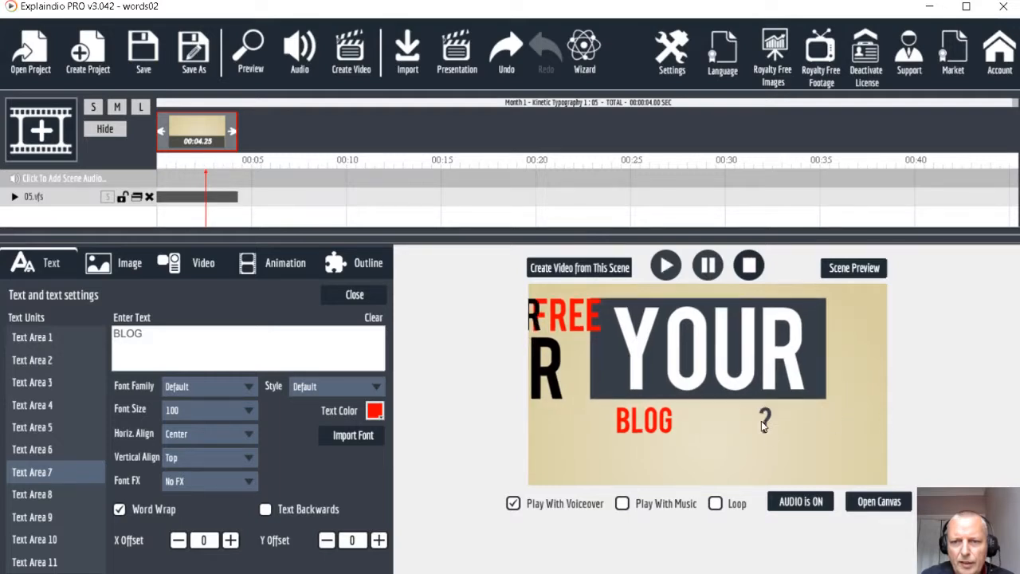
{"action": "left_click", "coordinate": [56, 494]}
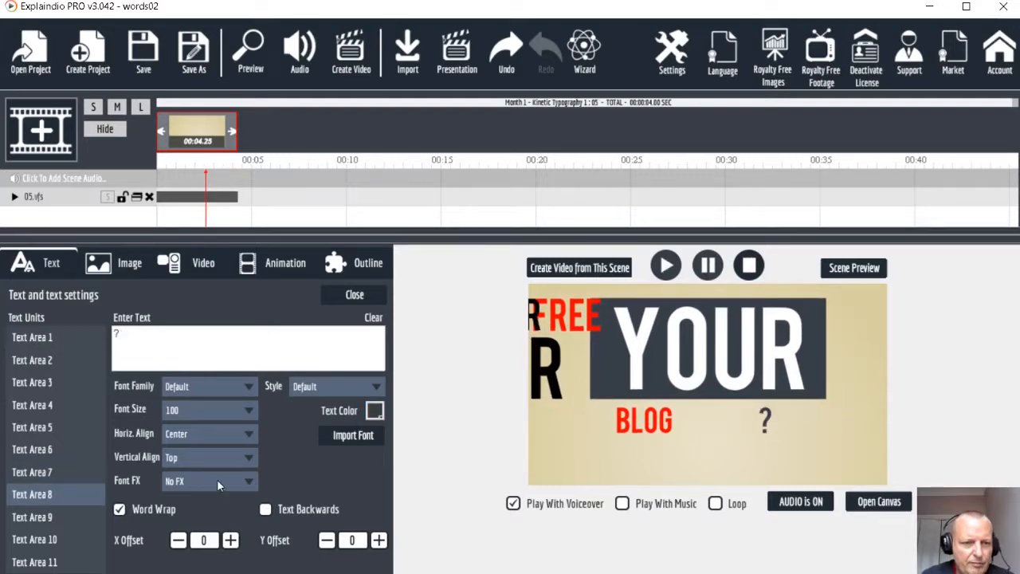
{"action": "left_click", "coordinate": [374, 409]}
{"action": "left_click", "coordinate": [499, 488]}
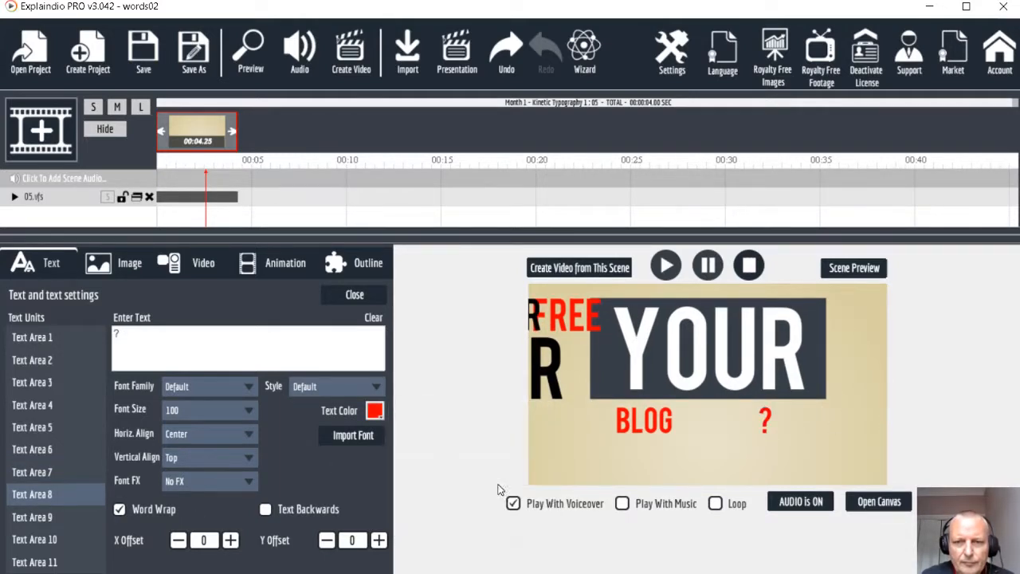
Play on to the closing words and set the text color of Text Area 10 (CHECK) and Text Area 11 (OUT..) to black (#000000)
{"action": "left_click", "coordinate": [56, 515]}
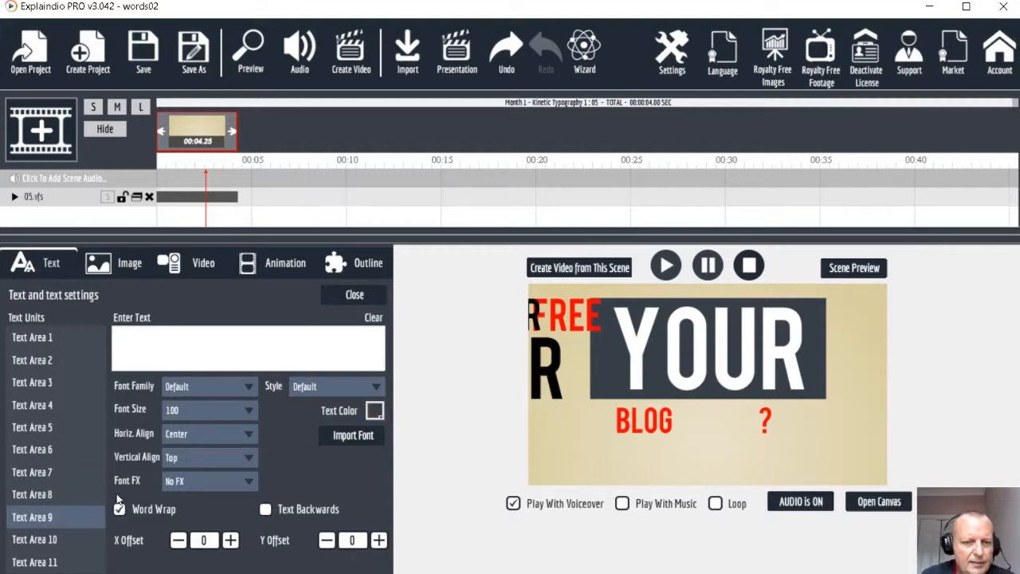
{"action": "left_click", "coordinate": [665, 265]}
{"action": "left_click", "coordinate": [707, 267]}
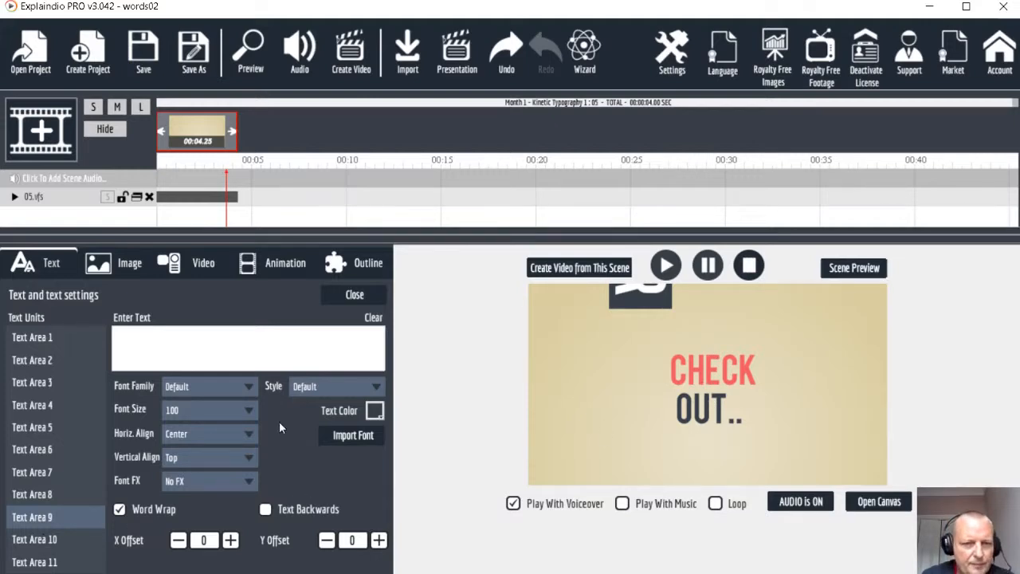
{"action": "left_click", "coordinate": [63, 535]}
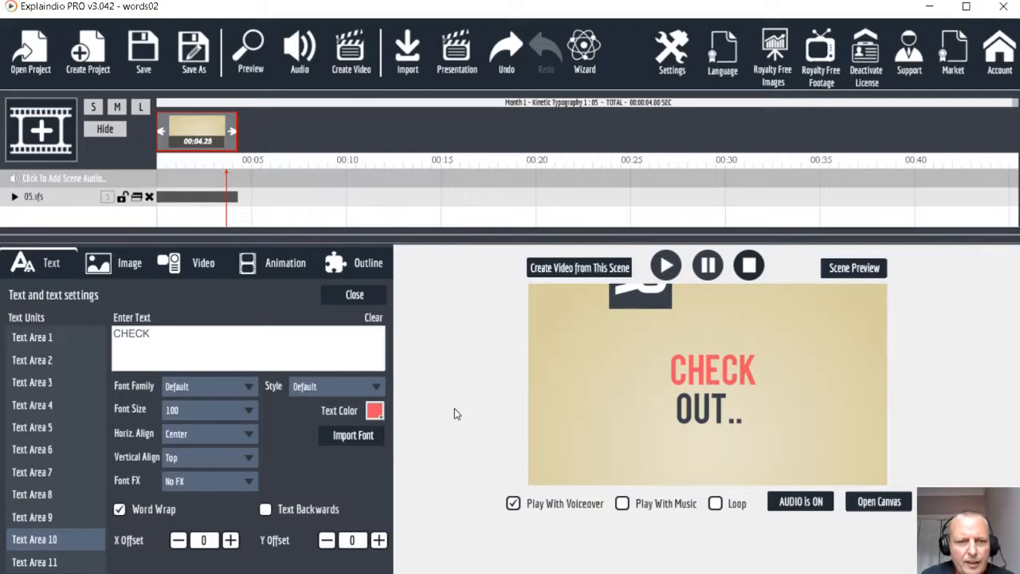
{"action": "left_click", "coordinate": [374, 411]}
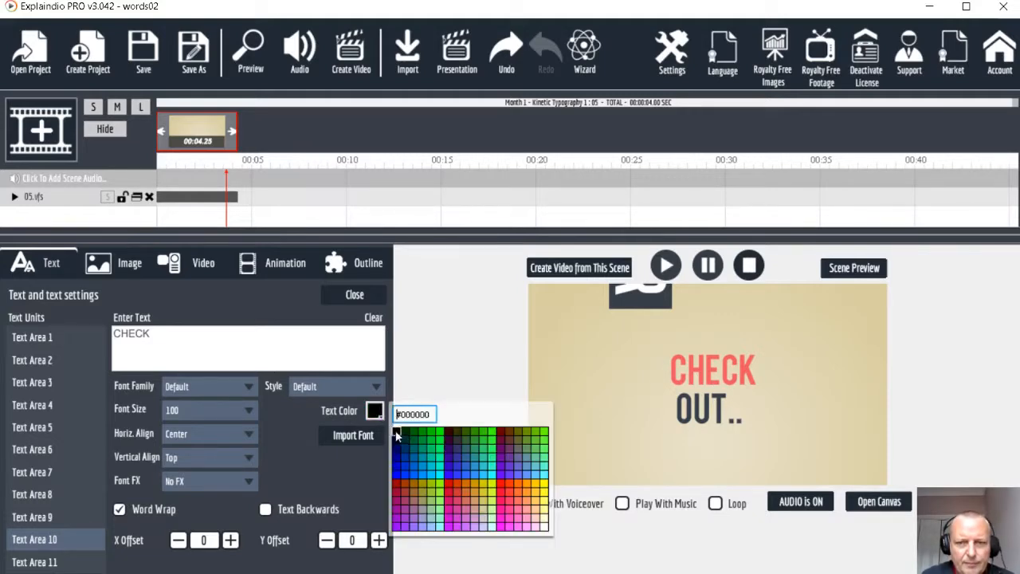
{"action": "left_click", "coordinate": [397, 434]}
{"action": "left_click", "coordinate": [35, 562]}
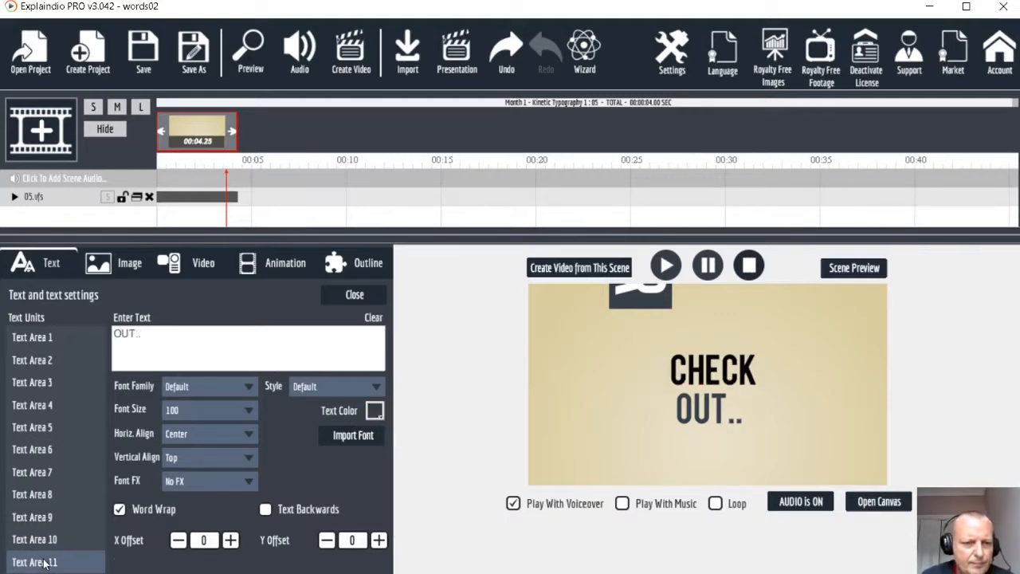
{"action": "left_click", "coordinate": [374, 411]}
{"action": "left_click", "coordinate": [398, 438]}
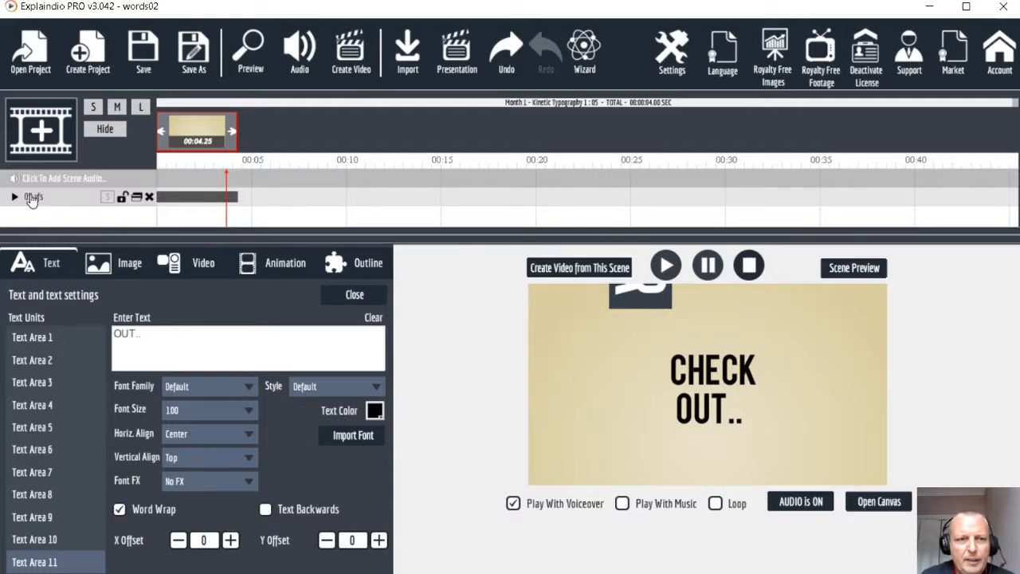
Return to the settings of the 05.vfs slide and play the scene to review the recolored words
{"action": "left_click", "coordinate": [40, 337]}
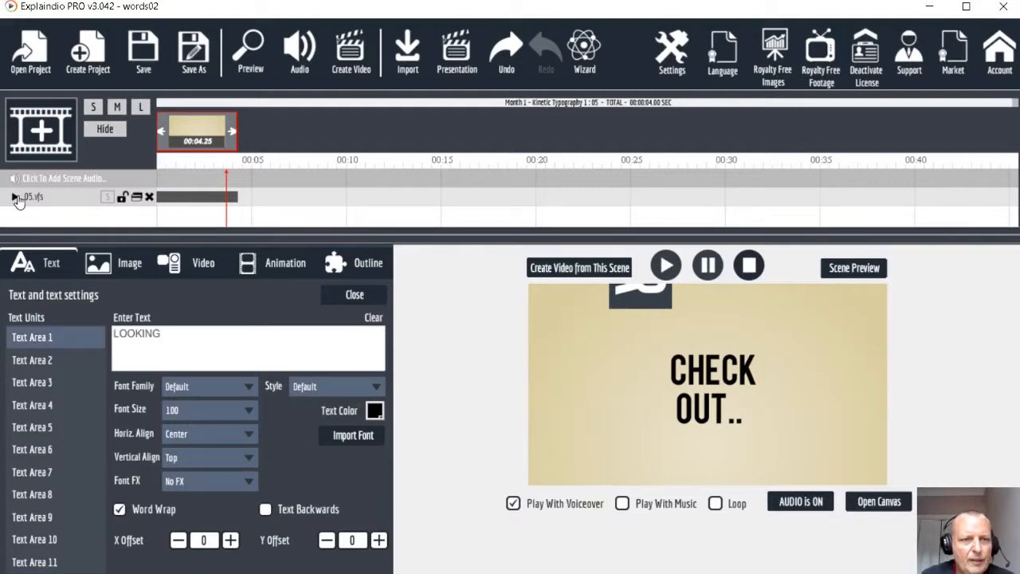
{"action": "left_click", "coordinate": [33, 198]}
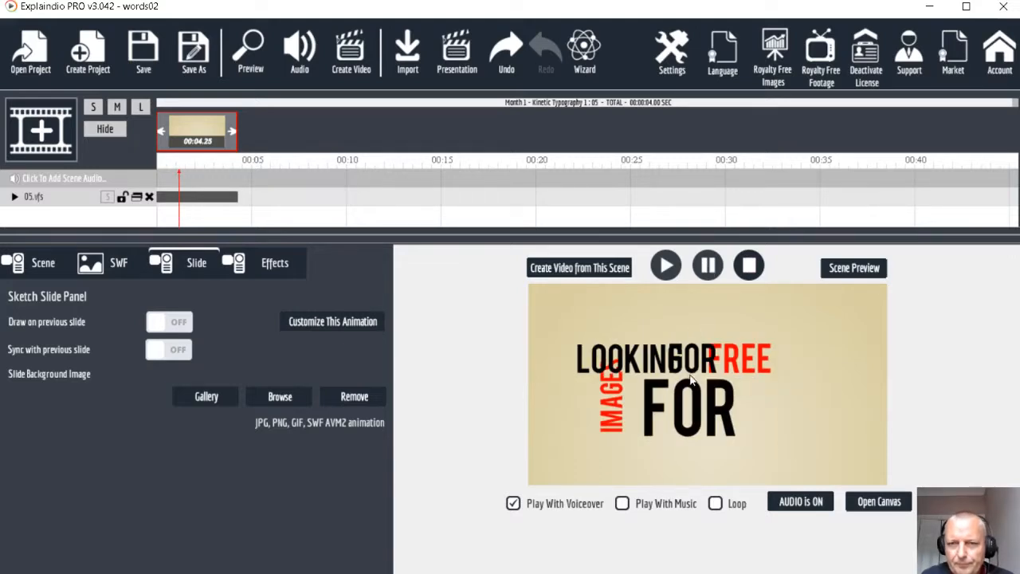
{"action": "left_click", "coordinate": [666, 268]}
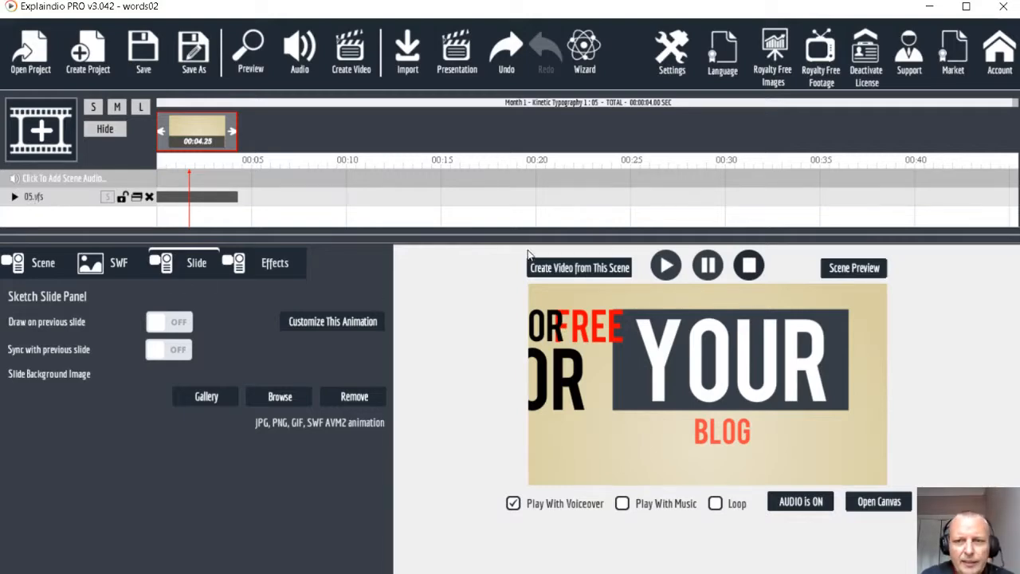
{"action": "left_click", "coordinate": [665, 272]}
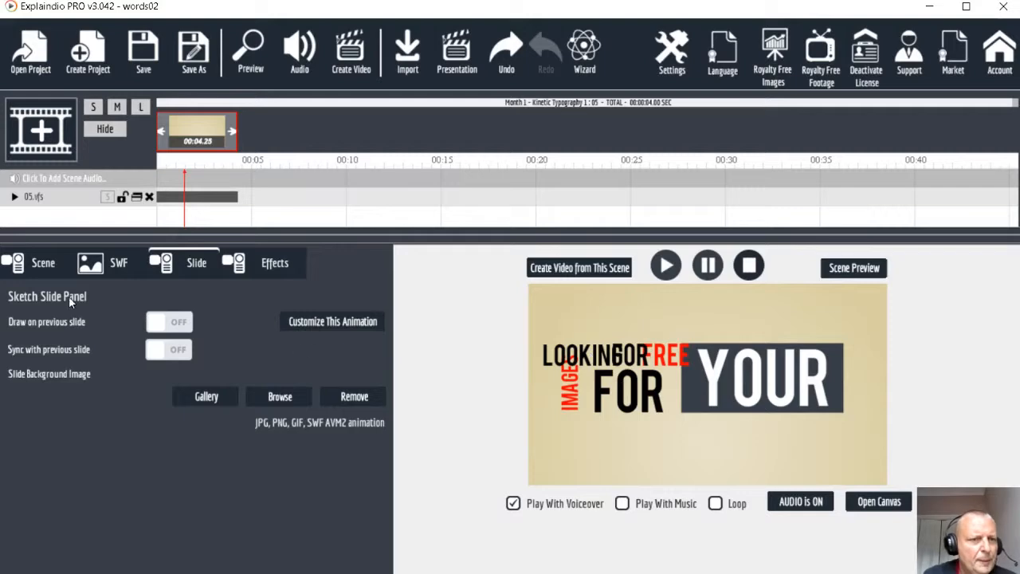
Reopen the slide's animation customization and set the font size of Text Area 1, the word LOOKING, to 120
{"action": "left_click", "coordinate": [327, 323]}
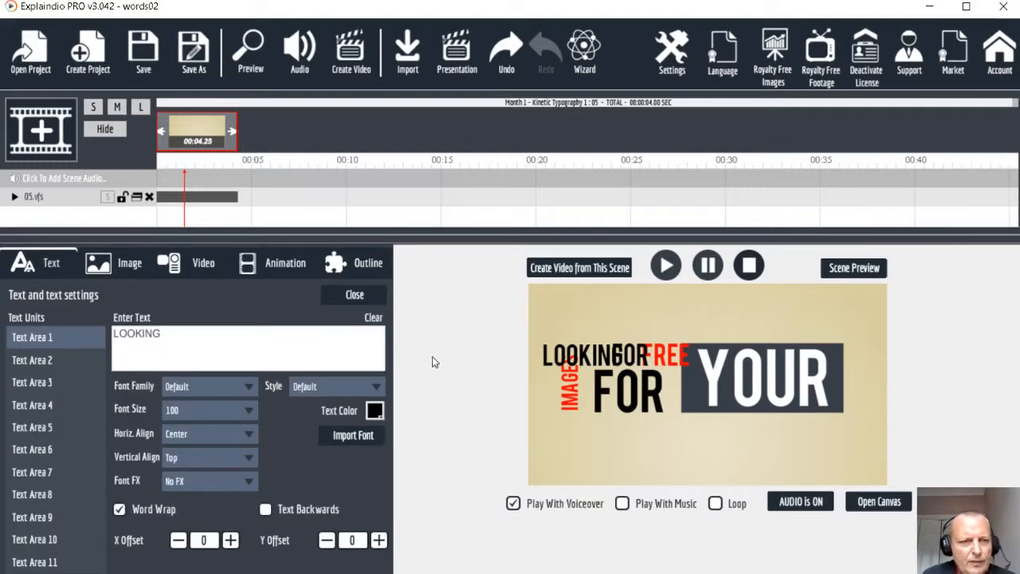
{"action": "left_click", "coordinate": [247, 412]}
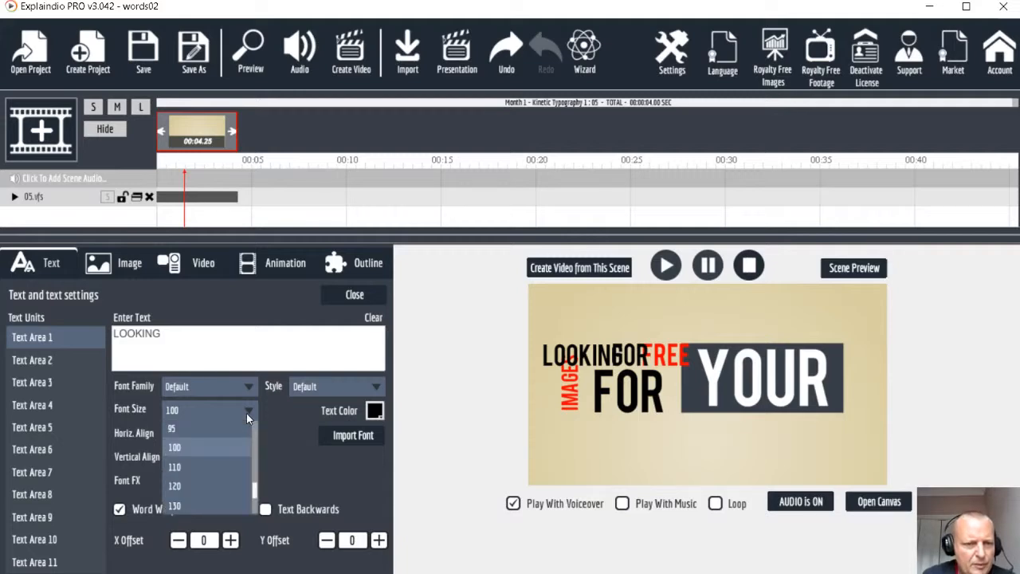
{"action": "left_click", "coordinate": [232, 485]}
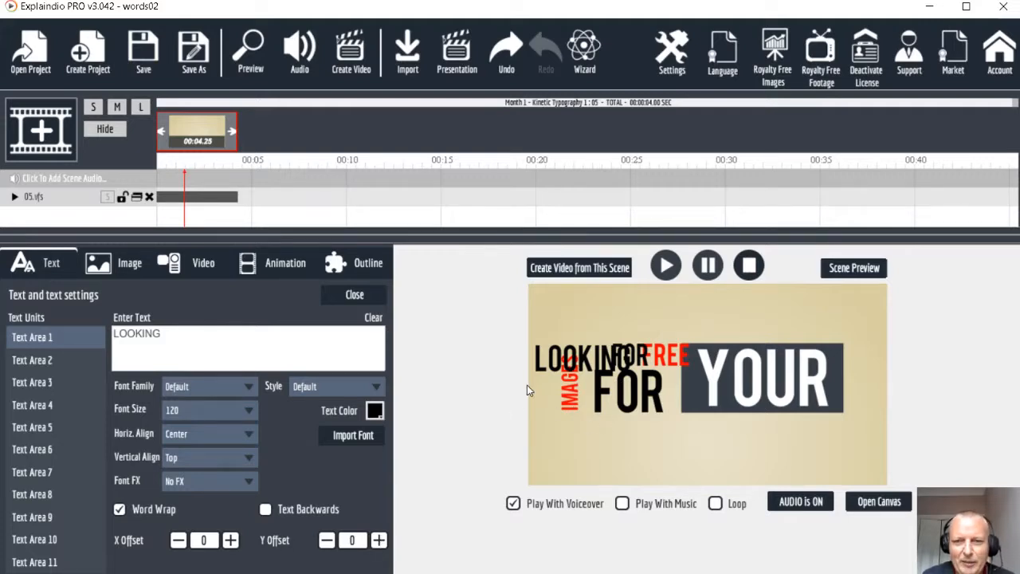
Reposition the word LOOKING with an X offset of 34 and a Y offset of -130
{"action": "left_click", "coordinate": [327, 541]}
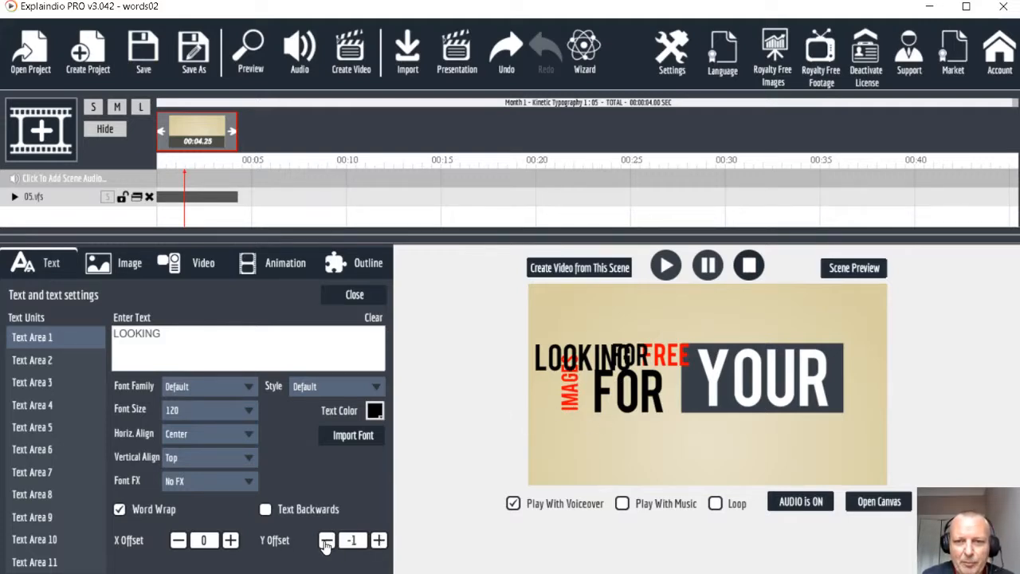
{"action": "left_click_drag", "start_coordinate": [325, 545], "coordinate": [329, 545]}
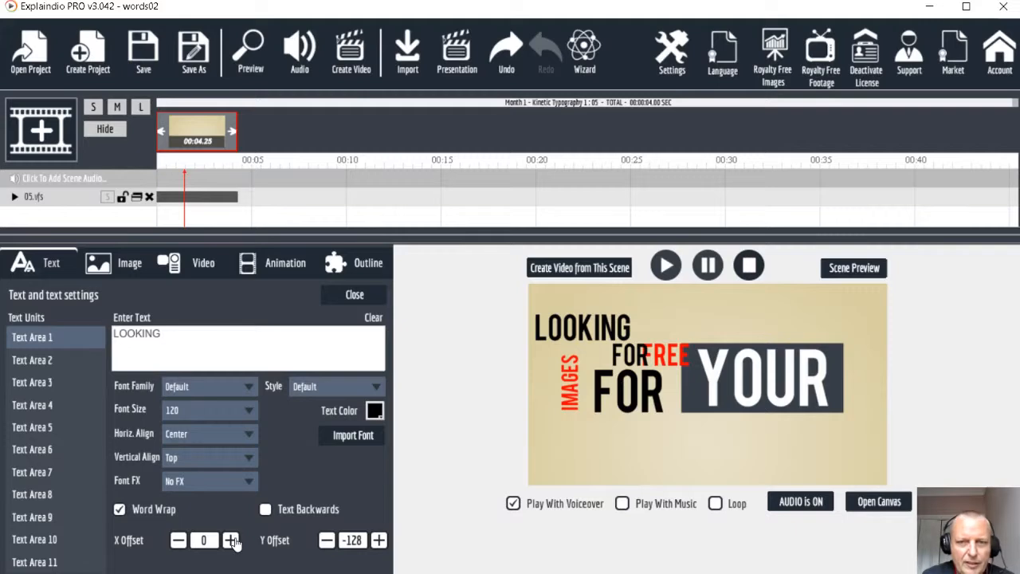
{"action": "left_click_drag", "start_coordinate": [231, 541], "coordinate": [233, 542]}
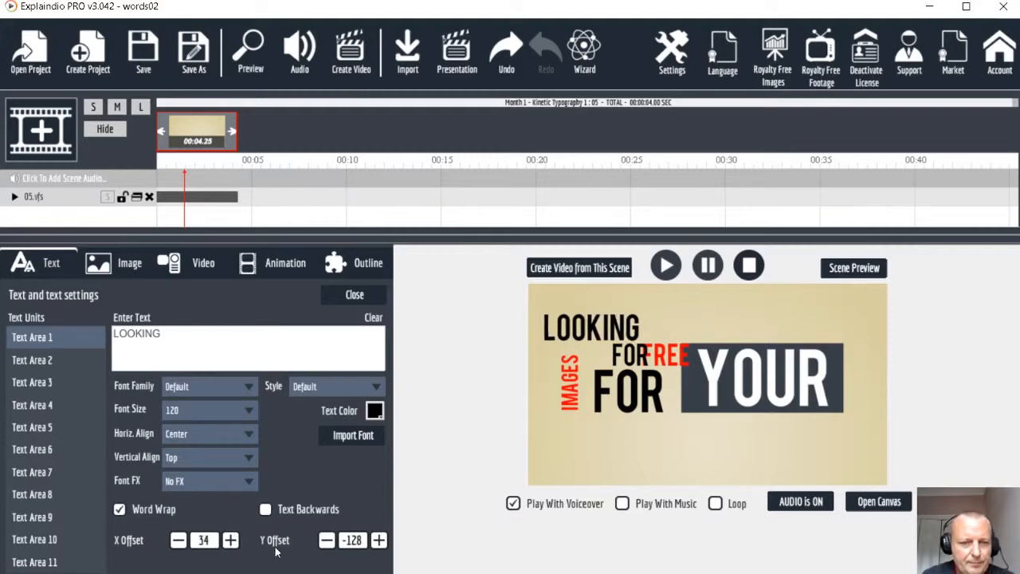
{"action": "left_click", "coordinate": [327, 540]}
{"action": "left_click", "coordinate": [327, 540]}
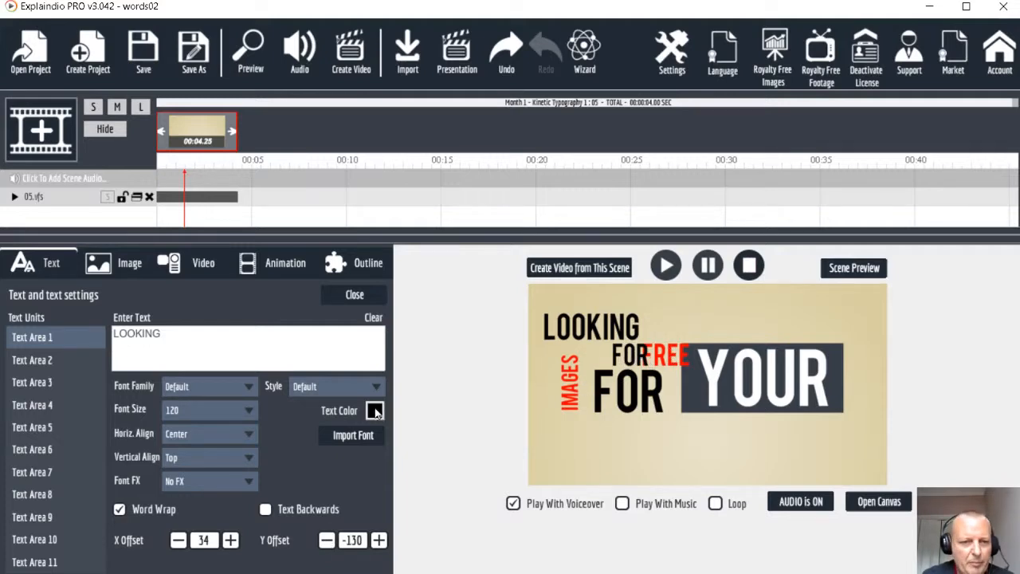
Set the font size of Text Area 2, the first word FOR, to 120
{"action": "left_click", "coordinate": [46, 359]}
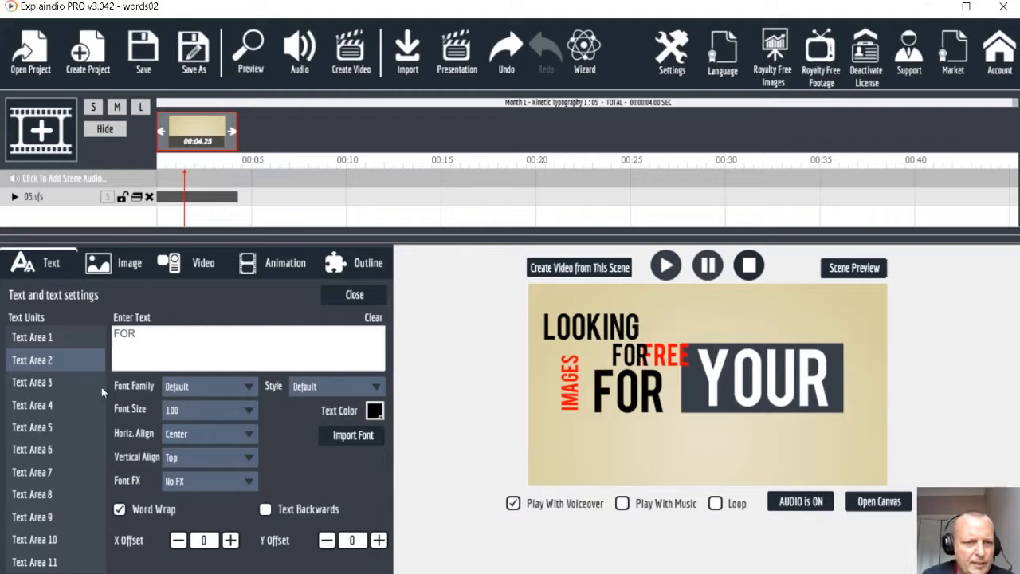
{"action": "left_click", "coordinate": [48, 339]}
{"action": "left_click", "coordinate": [55, 366]}
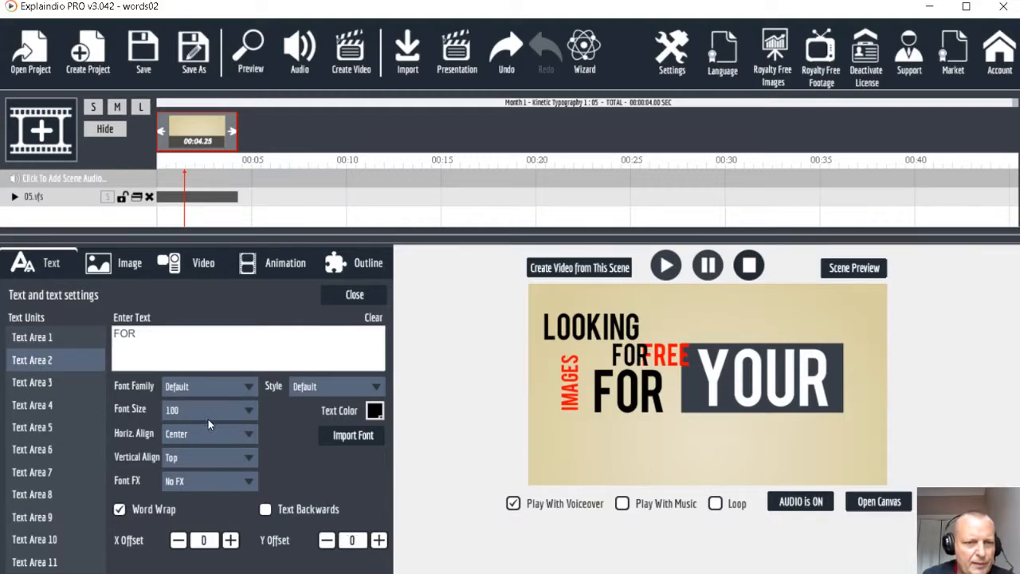
{"action": "left_click", "coordinate": [216, 412]}
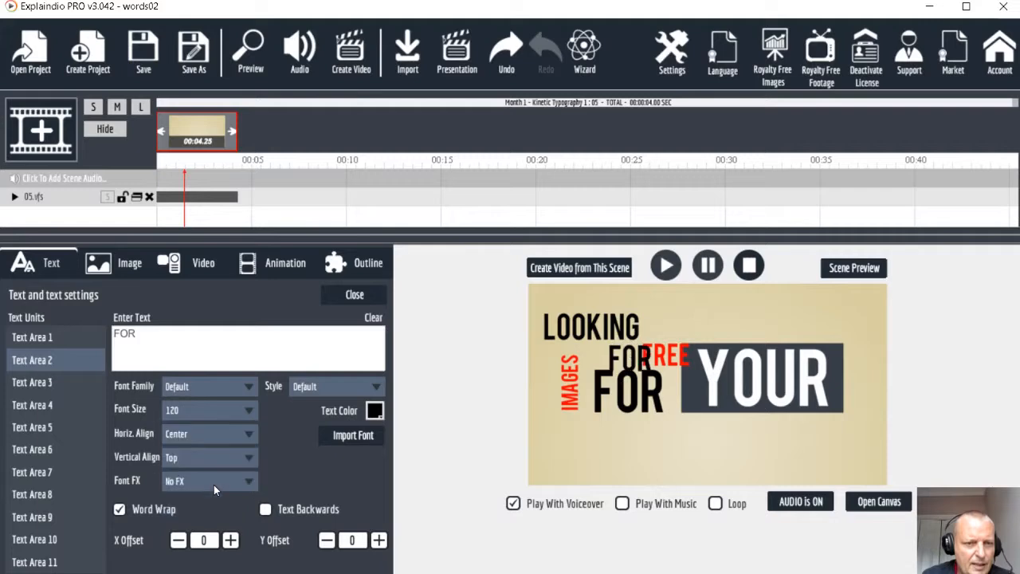
{"action": "left_click", "coordinate": [213, 484]}
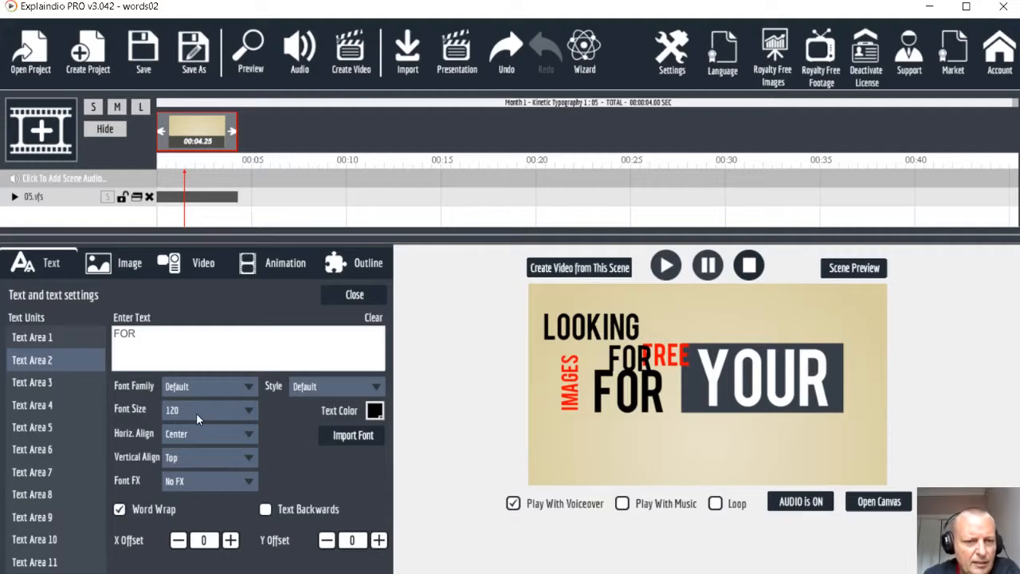
Reposition the word FOR of Text Area 2 beside LOOKING with an X offset of 155 and a Y offset of -128
{"action": "left_click", "coordinate": [326, 541]}
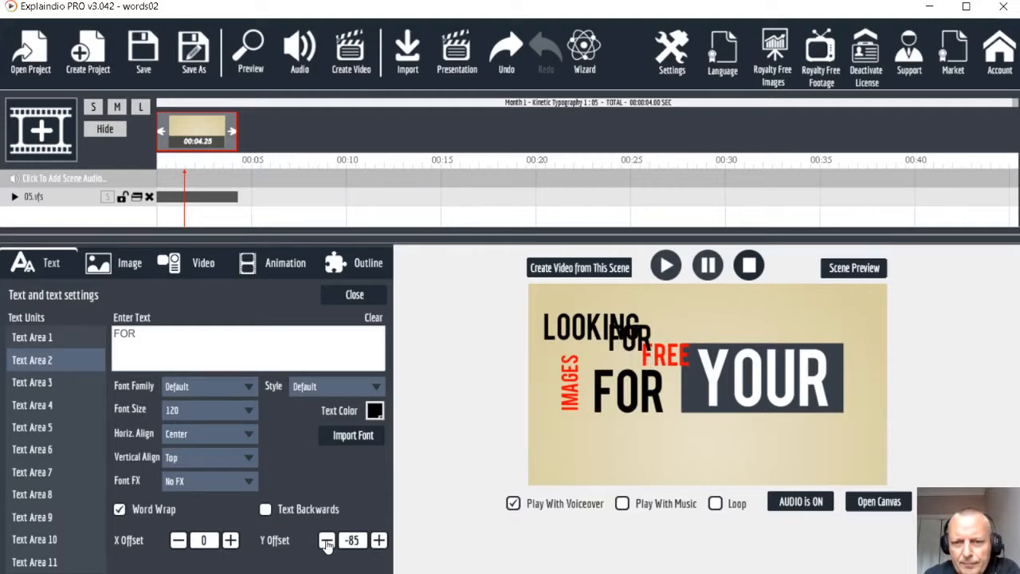
{"action": "left_click", "coordinate": [327, 543]}
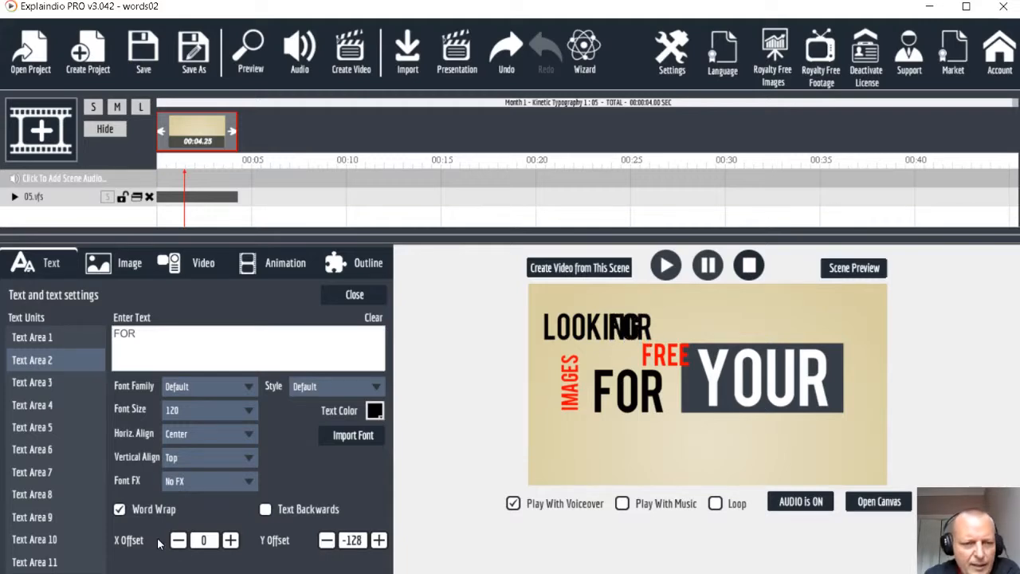
{"action": "left_click", "coordinate": [230, 540]}
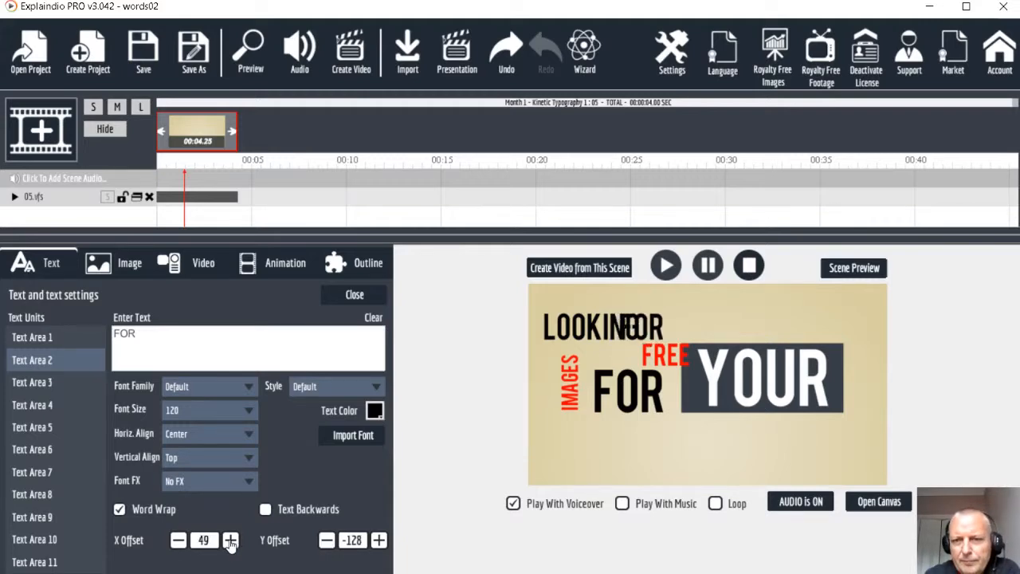
{"action": "left_click", "coordinate": [231, 540]}
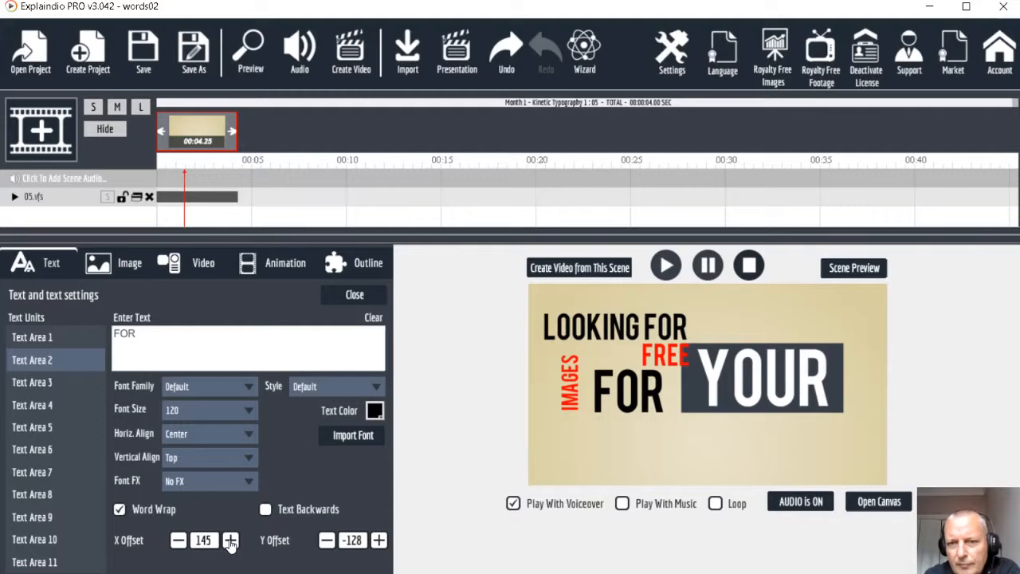
{"action": "left_click", "coordinate": [231, 540]}
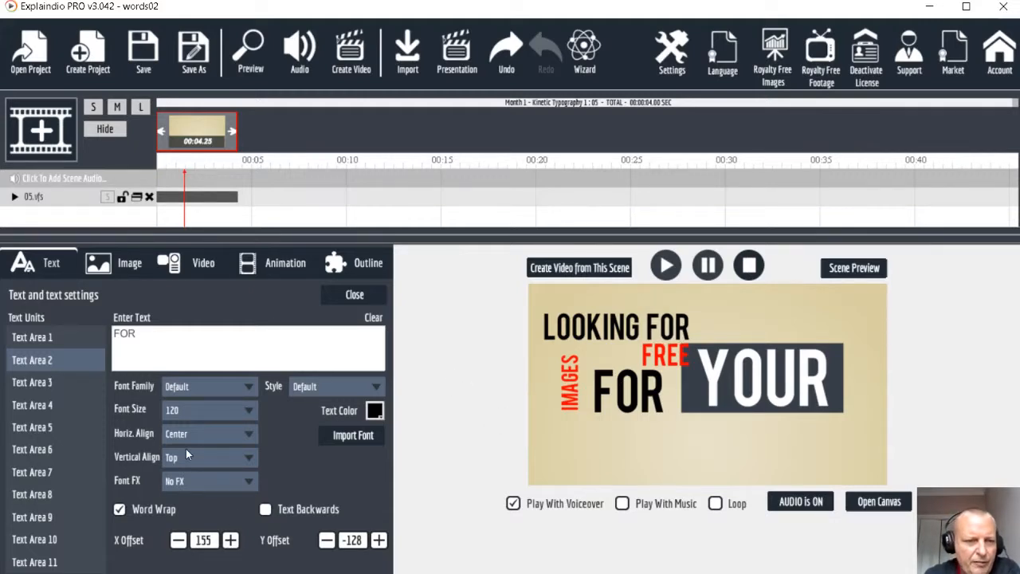
Set Text Area 3, the word FREE, to font size 150 with the Strong Shadow font effect
{"action": "left_click", "coordinate": [39, 385]}
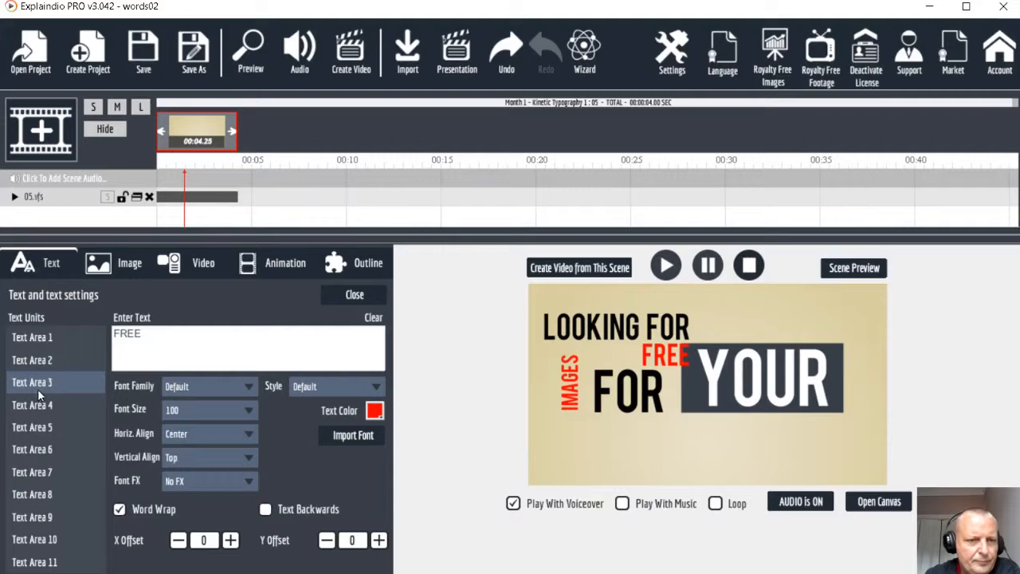
{"action": "left_click", "coordinate": [205, 410]}
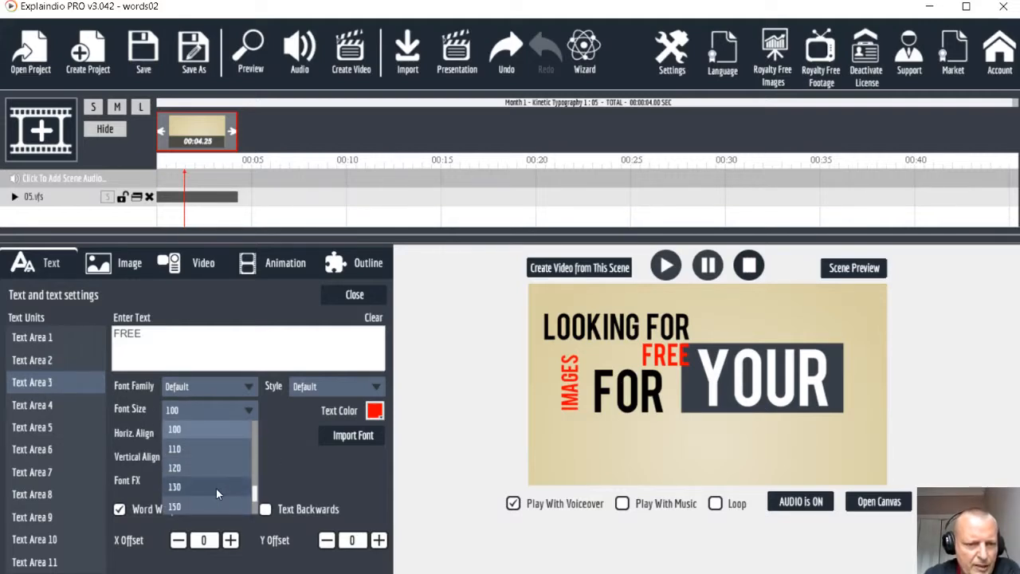
{"action": "left_click", "coordinate": [216, 487]}
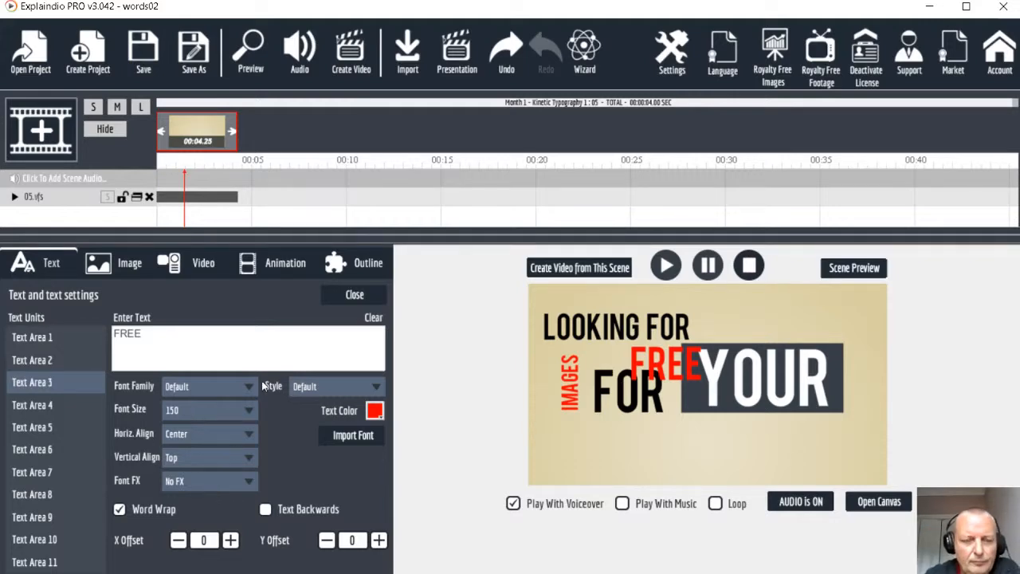
{"action": "left_click", "coordinate": [208, 483]}
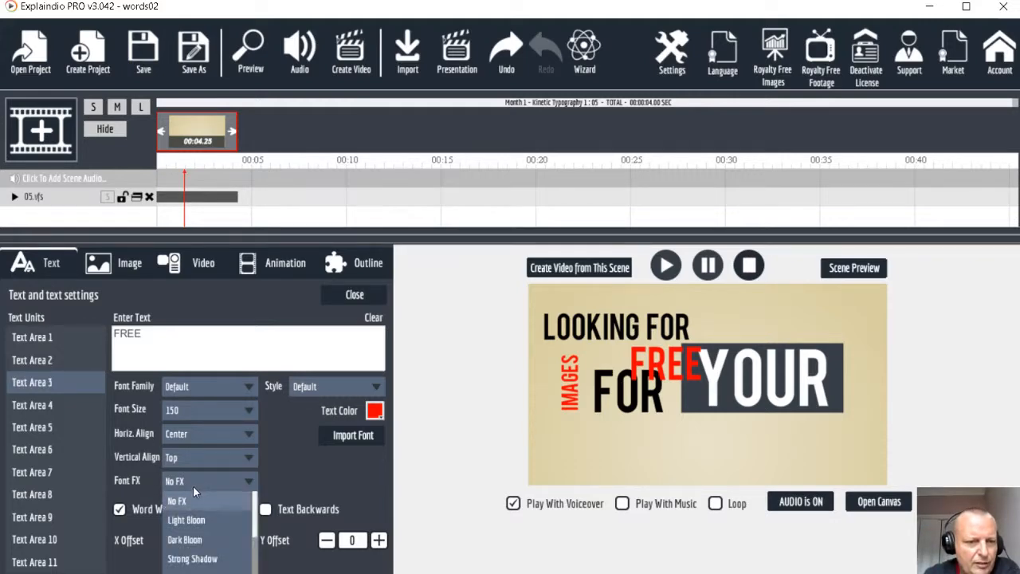
{"action": "left_click", "coordinate": [213, 553]}
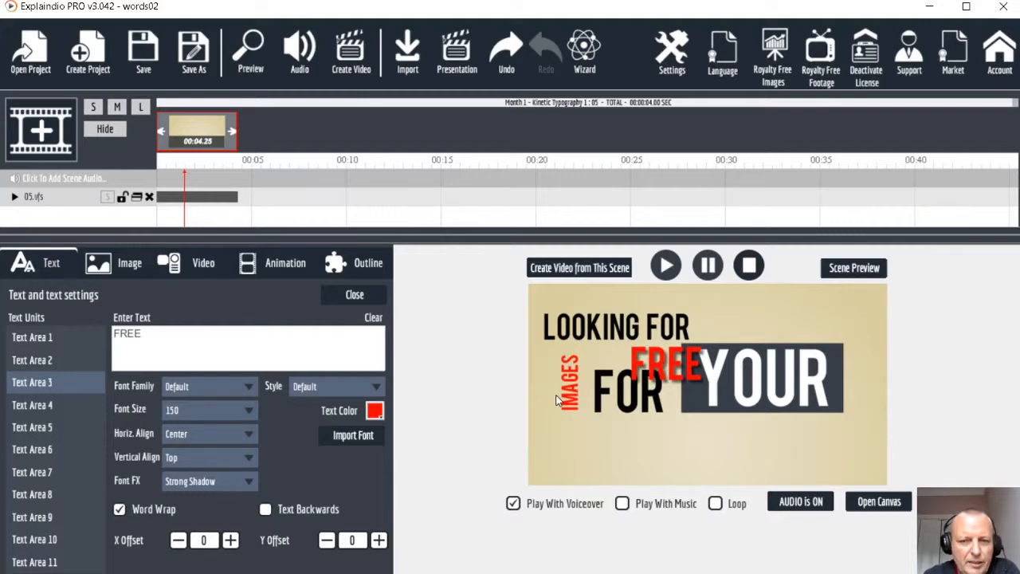
Reposition the word FREE at the end of the LOOKING FOR line with an X offset of 267 and a Y offset of -167
{"action": "left_click", "coordinate": [326, 542]}
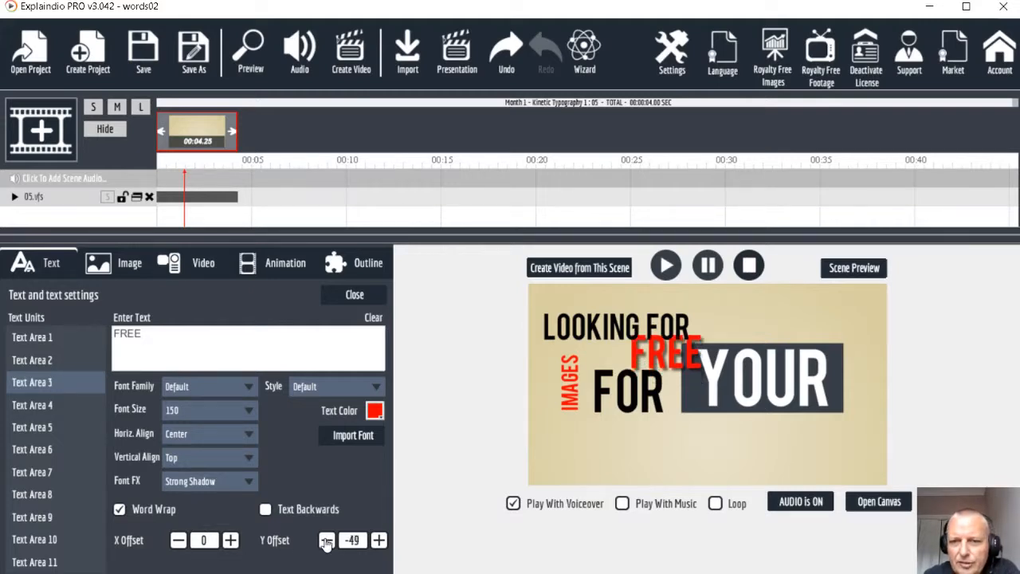
{"action": "left_click", "coordinate": [327, 542]}
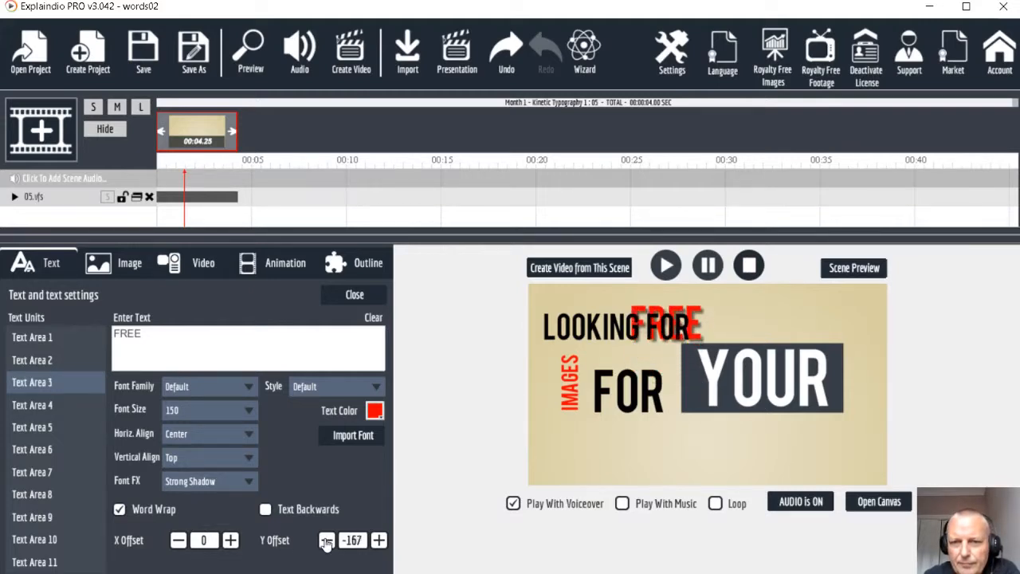
{"action": "left_click", "coordinate": [230, 540]}
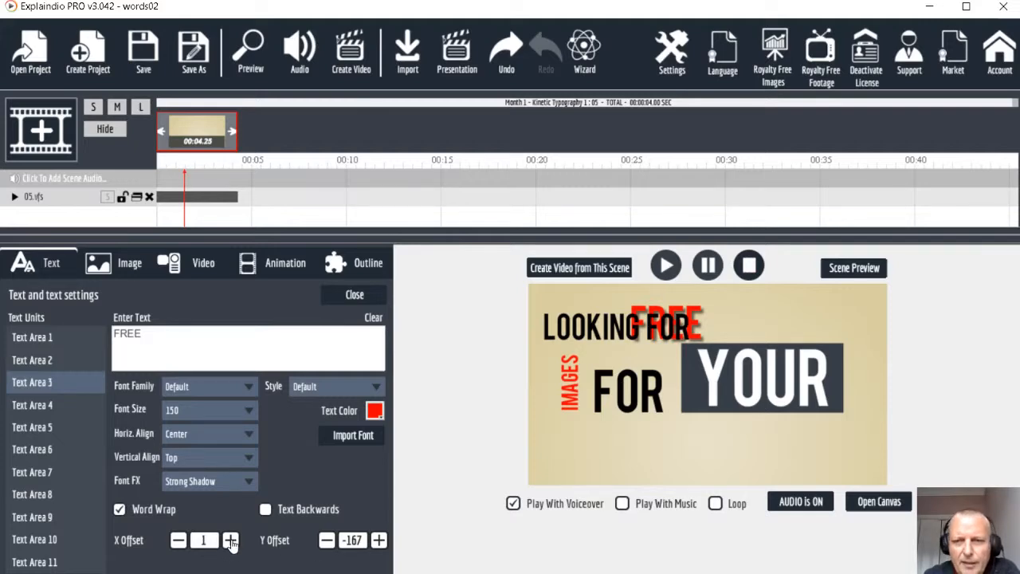
{"action": "left_click", "coordinate": [230, 540]}
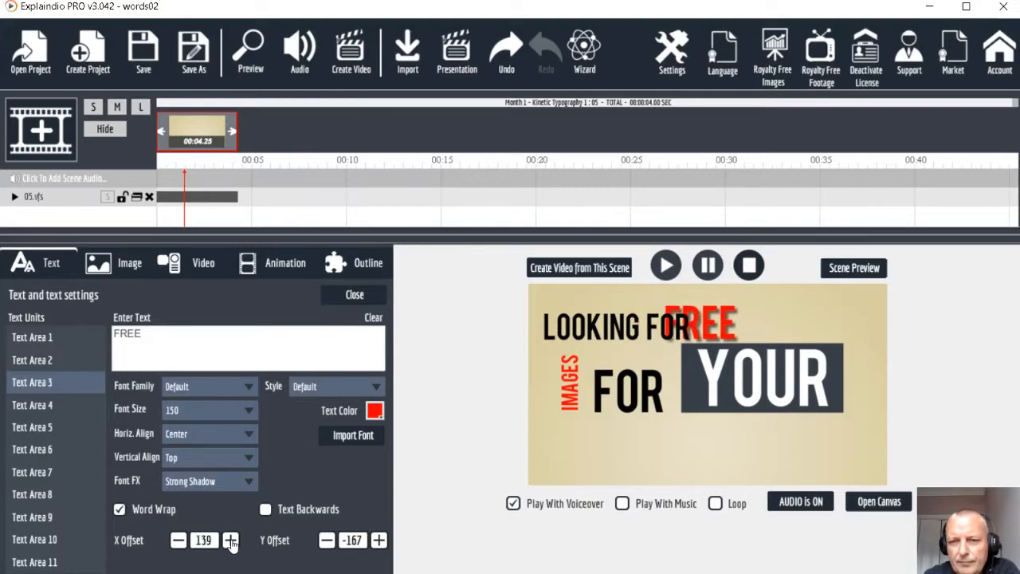
{"action": "left_click", "coordinate": [231, 540]}
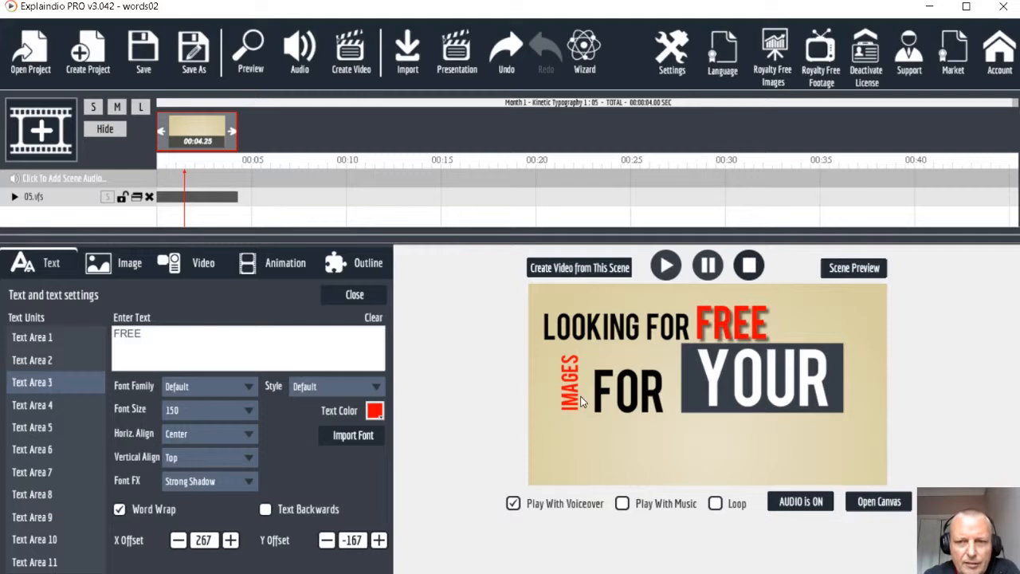
Apply the Strong Shadow font effect to Text Area 4, the word IMAGES, and set its font size to 150
{"action": "left_click", "coordinate": [36, 405]}
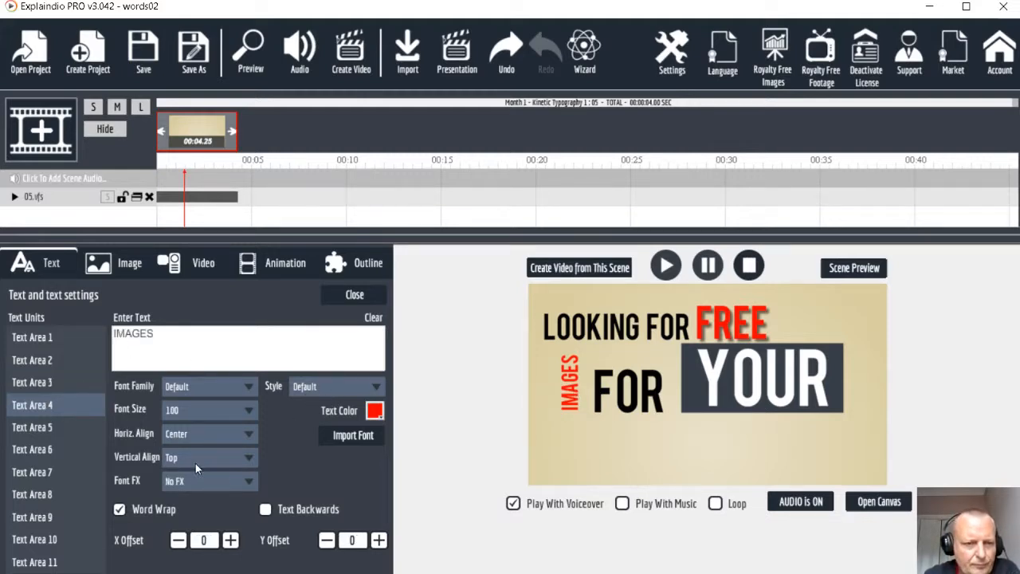
{"action": "left_click", "coordinate": [228, 479]}
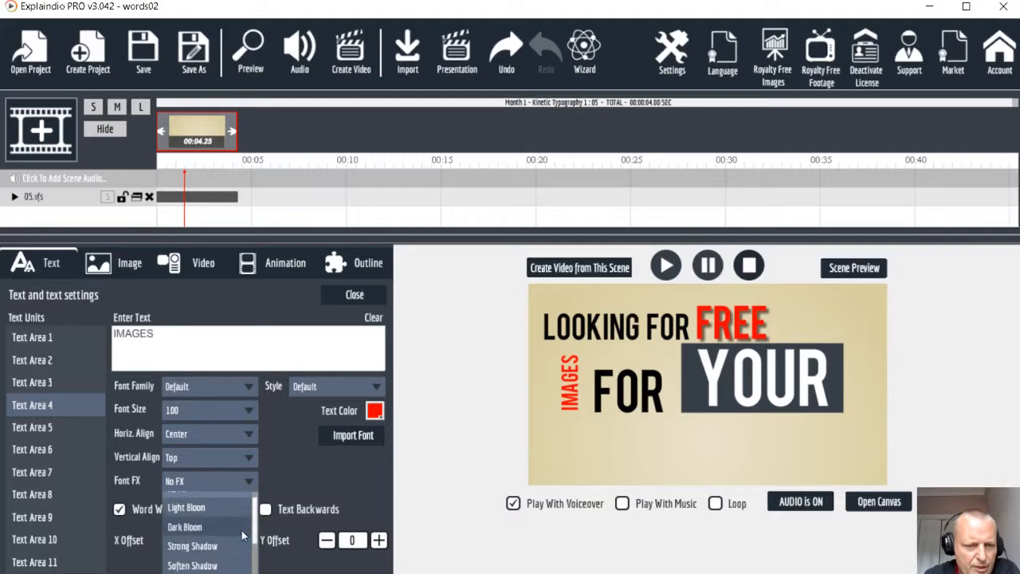
{"action": "left_click", "coordinate": [203, 547]}
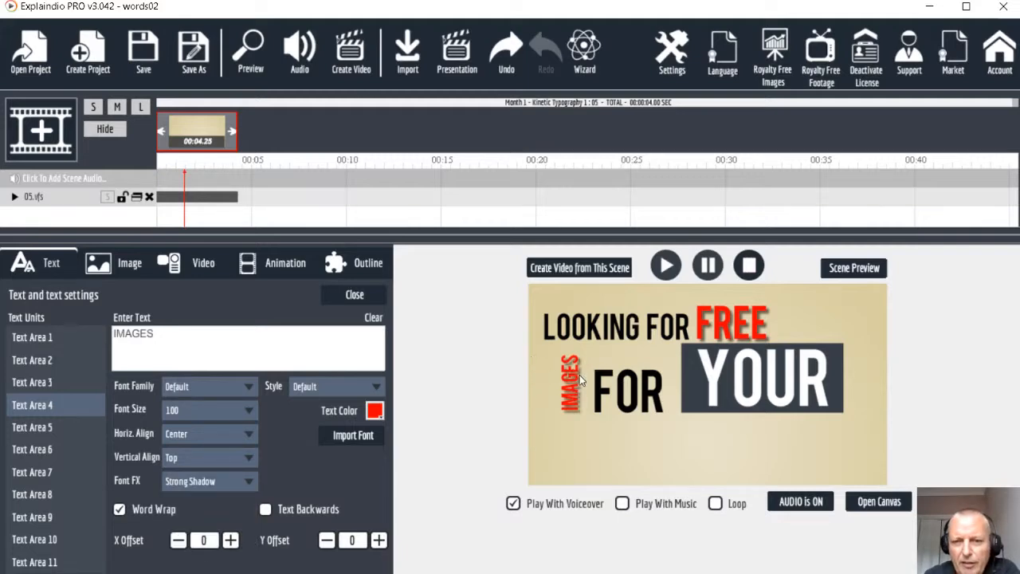
{"action": "left_click", "coordinate": [196, 410]}
{"action": "scroll", "coordinate": [226, 471], "scroll_direction": "down", "scroll_amount": 3}
{"action": "left_click", "coordinate": [216, 455]}
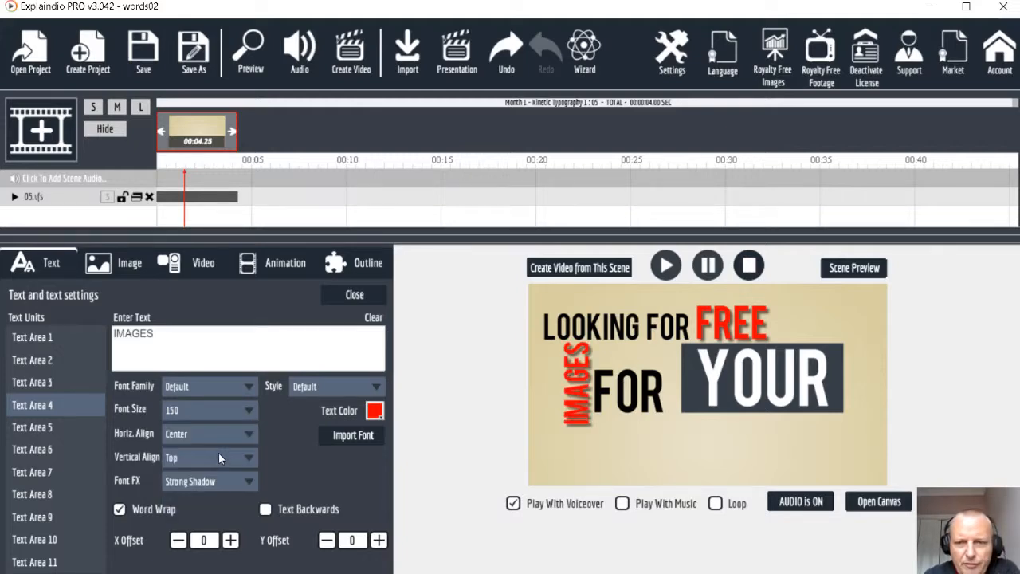
Try font sizes 200 and 175 on the word IMAGES and return it to 150
{"action": "left_click", "coordinate": [210, 409]}
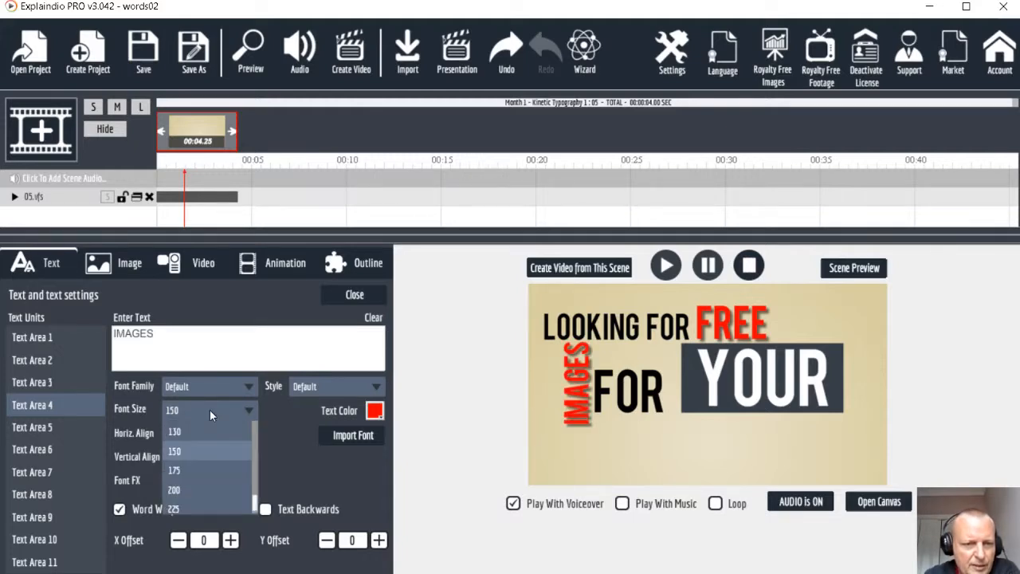
{"action": "left_click", "coordinate": [221, 488]}
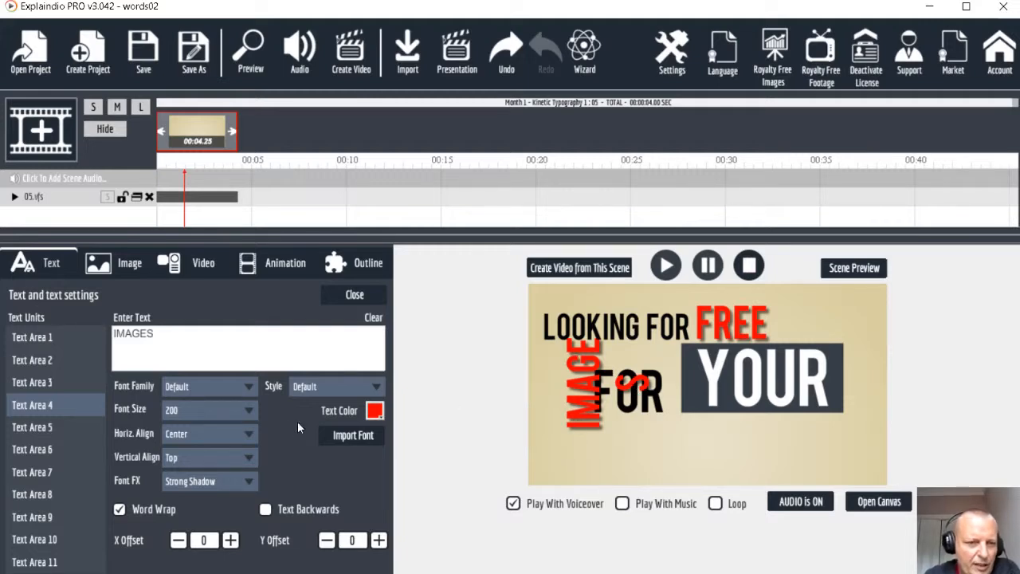
{"action": "left_click", "coordinate": [204, 409]}
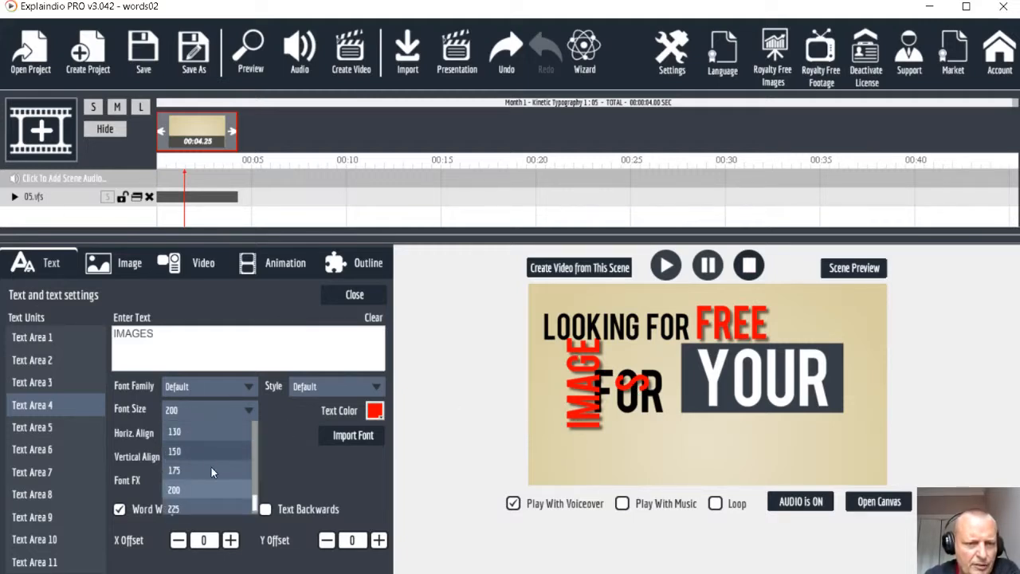
{"action": "left_click", "coordinate": [212, 467]}
{"action": "left_click", "coordinate": [202, 409]}
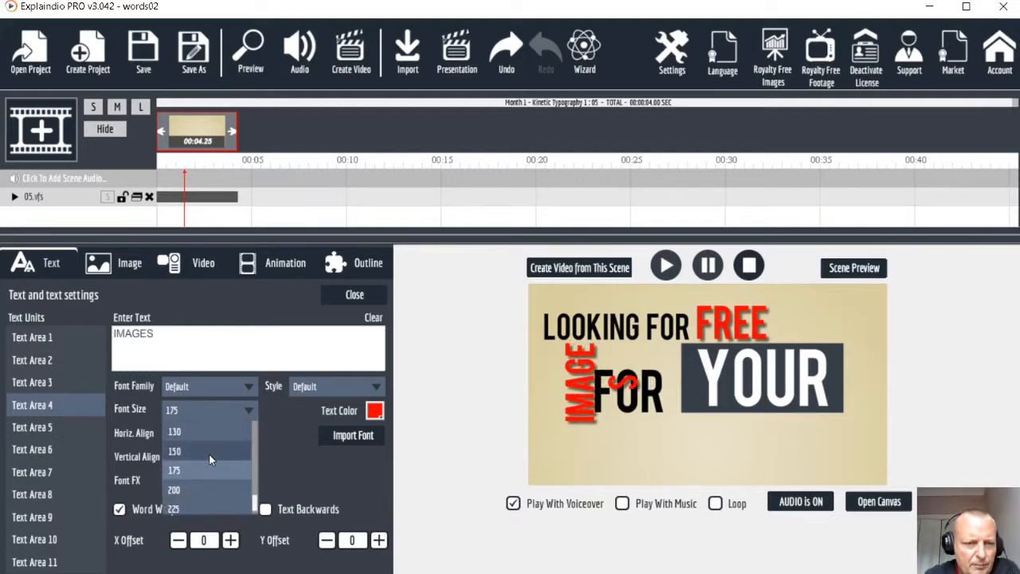
{"action": "left_click", "coordinate": [209, 453]}
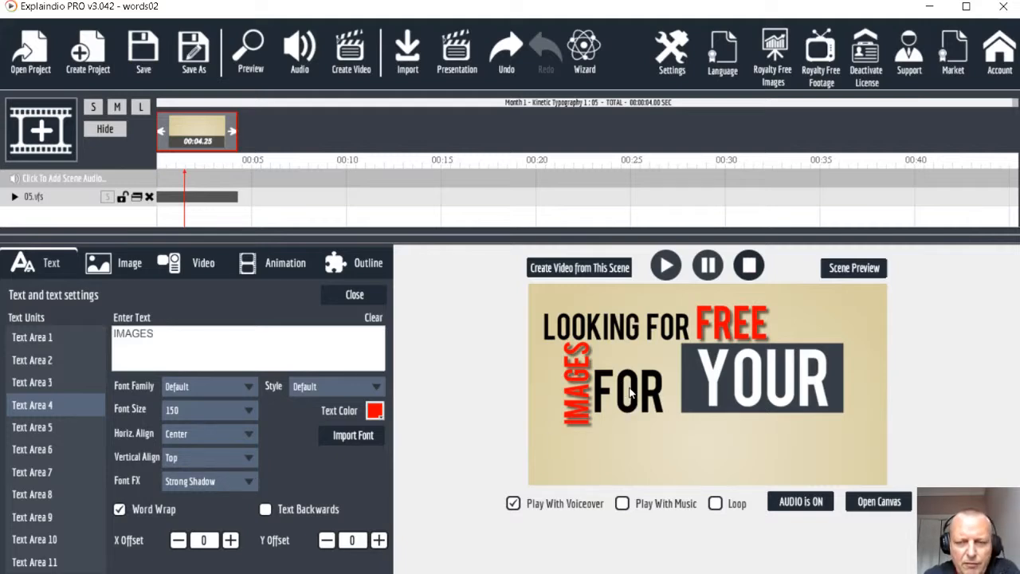
Reduce the font size of Text Area 5, the word FOR before YOUR, to 85
{"action": "left_click", "coordinate": [42, 428]}
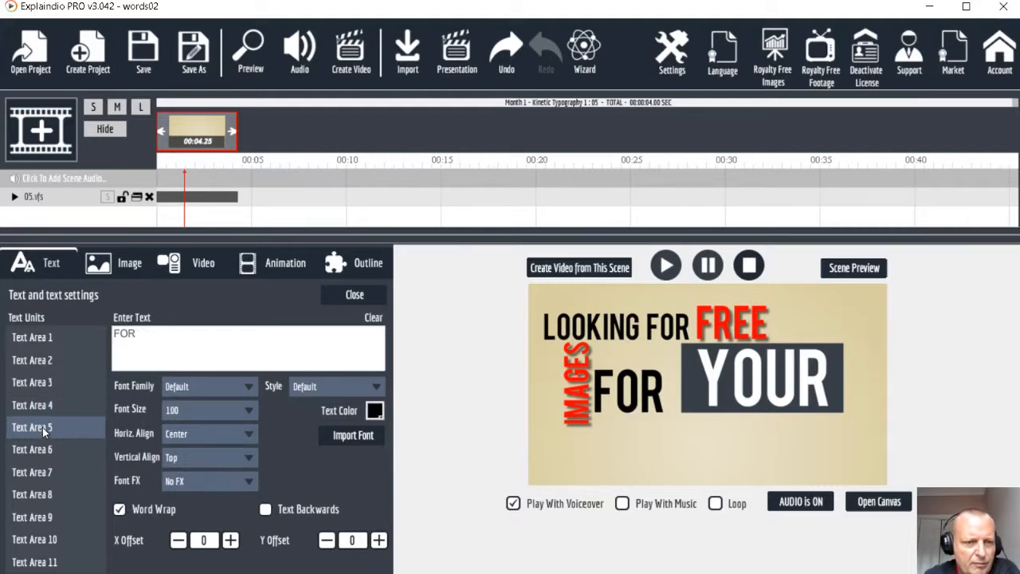
{"action": "left_click", "coordinate": [231, 411]}
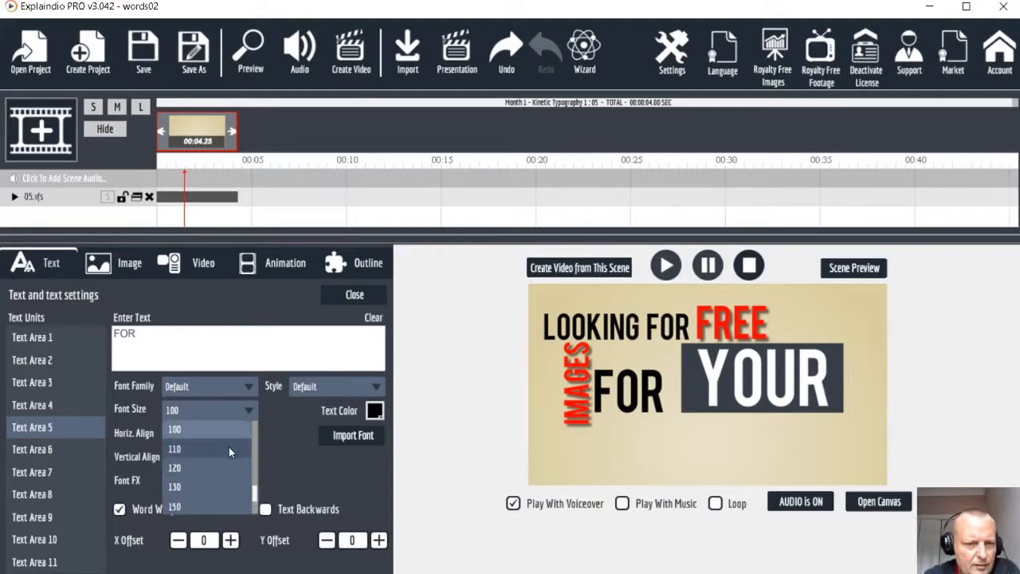
{"action": "scroll", "coordinate": [228, 446], "scroll_direction": "up", "scroll_amount": 2}
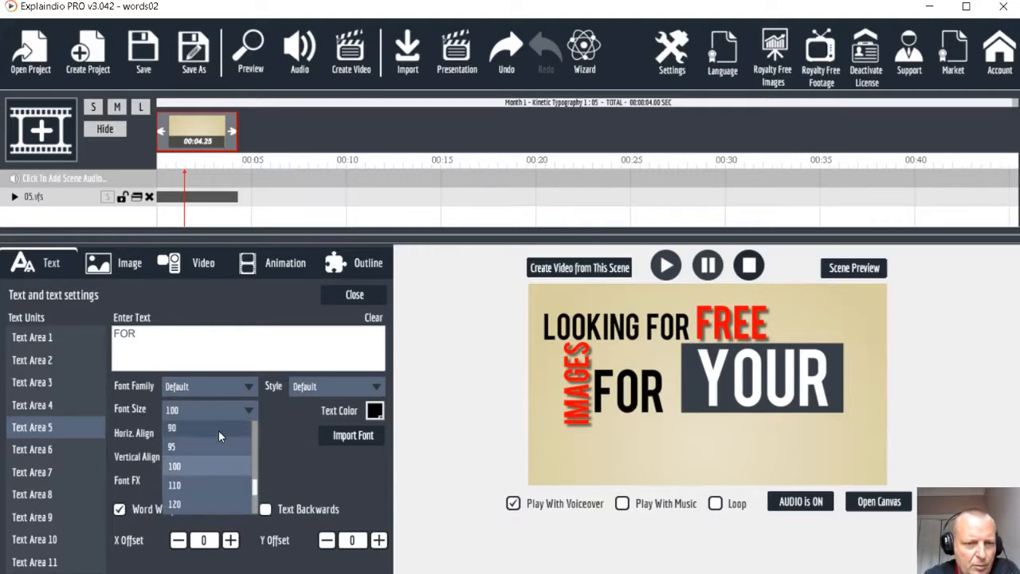
{"action": "scroll", "coordinate": [219, 429], "scroll_direction": "up", "scroll_amount": 1}
{"action": "left_click", "coordinate": [218, 427]}
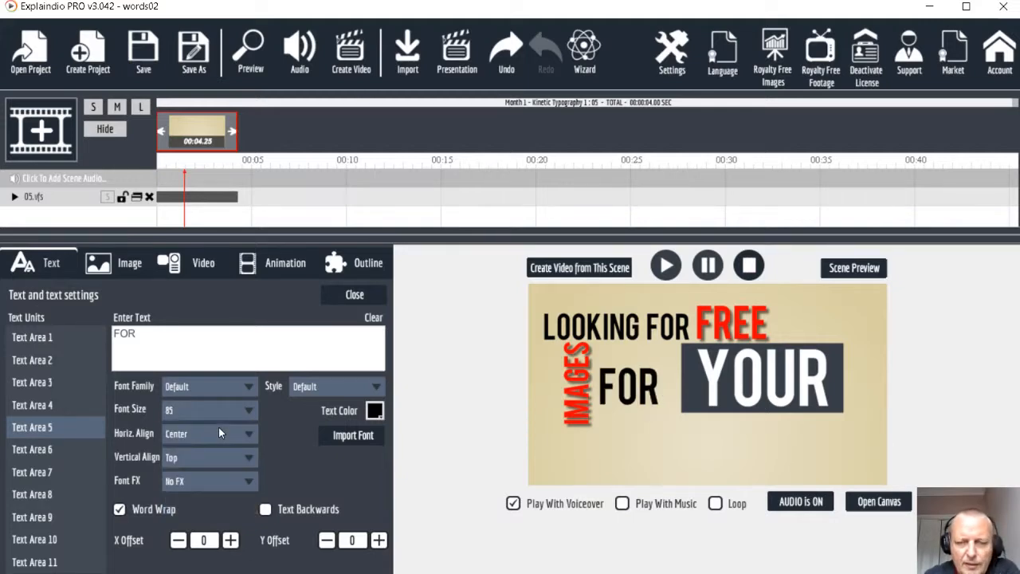
Reposition the word FOR of Text Area 5 between IMAGES and YOUR with an X offset of 25 and a Y offset of -16
{"action": "left_click", "coordinate": [327, 543]}
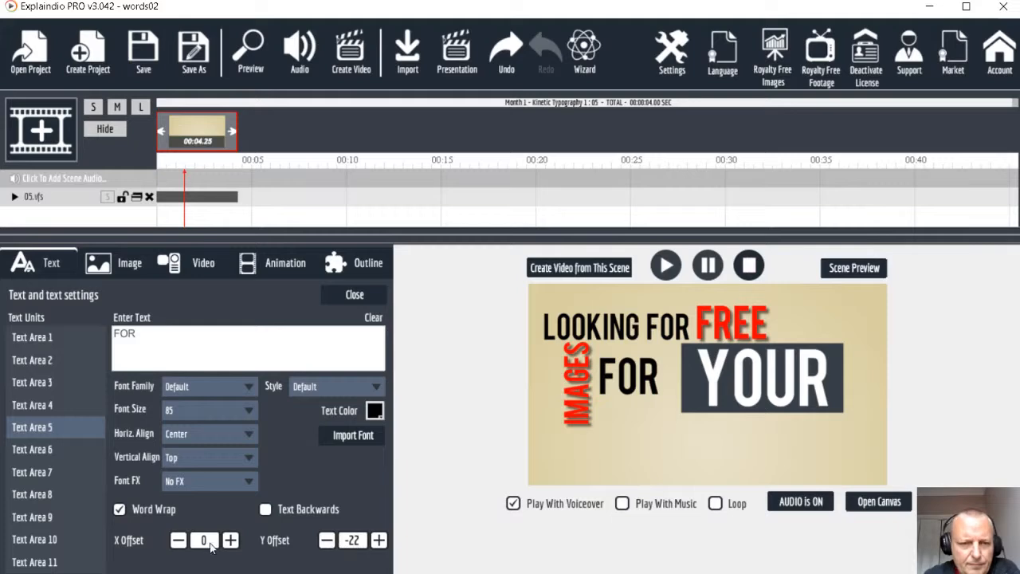
{"action": "left_click", "coordinate": [379, 541]}
{"action": "left_click", "coordinate": [378, 540]}
{"action": "left_click", "coordinate": [378, 541]}
{"action": "left_click", "coordinate": [378, 541]}
{"action": "left_click", "coordinate": [379, 541]}
{"action": "left_click", "coordinate": [379, 541]}
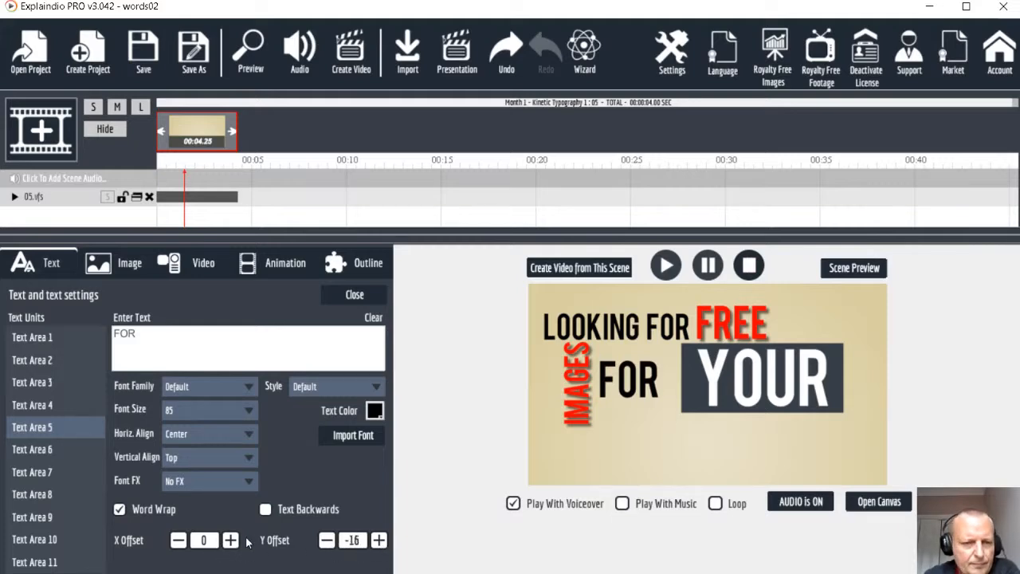
{"action": "left_click", "coordinate": [231, 541]}
{"action": "left_click_drag", "start_coordinate": [230, 540], "coordinate": [230, 540]}
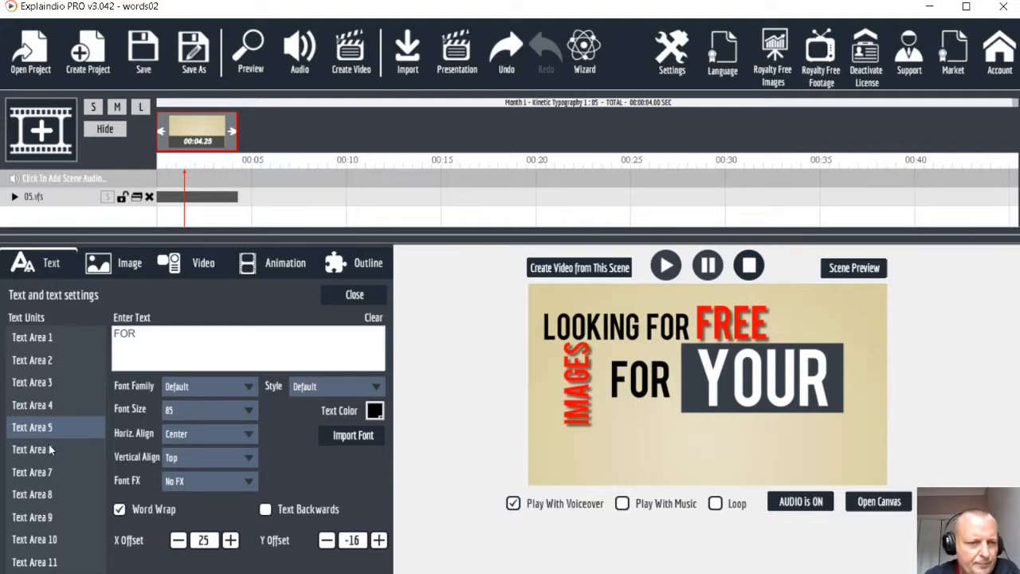
Shift the word IMAGES in Text Area 4 closer to FOR by setting its Y offset to 41
{"action": "left_click", "coordinate": [36, 407]}
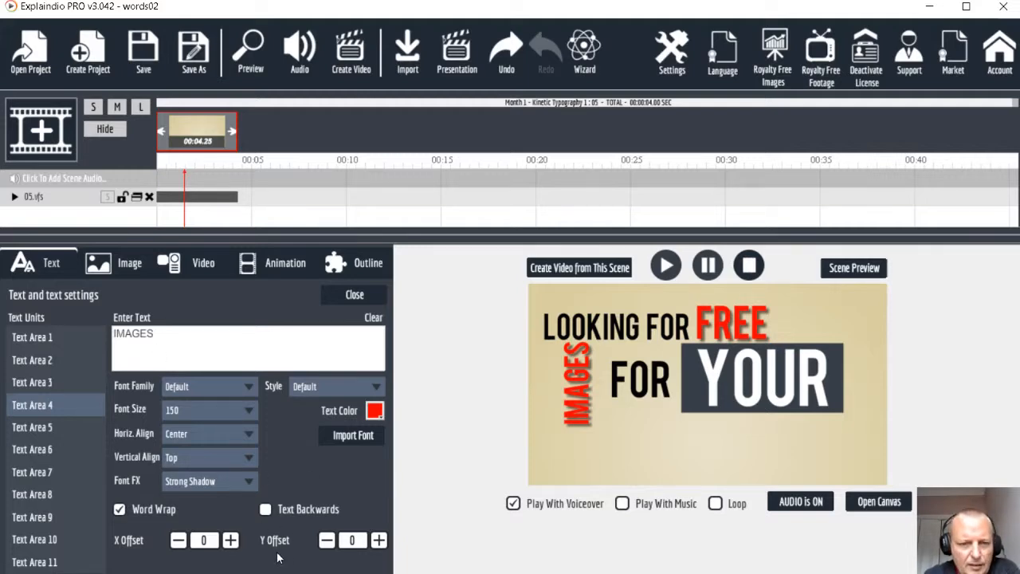
{"action": "left_click", "coordinate": [379, 540]}
{"action": "left_click", "coordinate": [379, 541]}
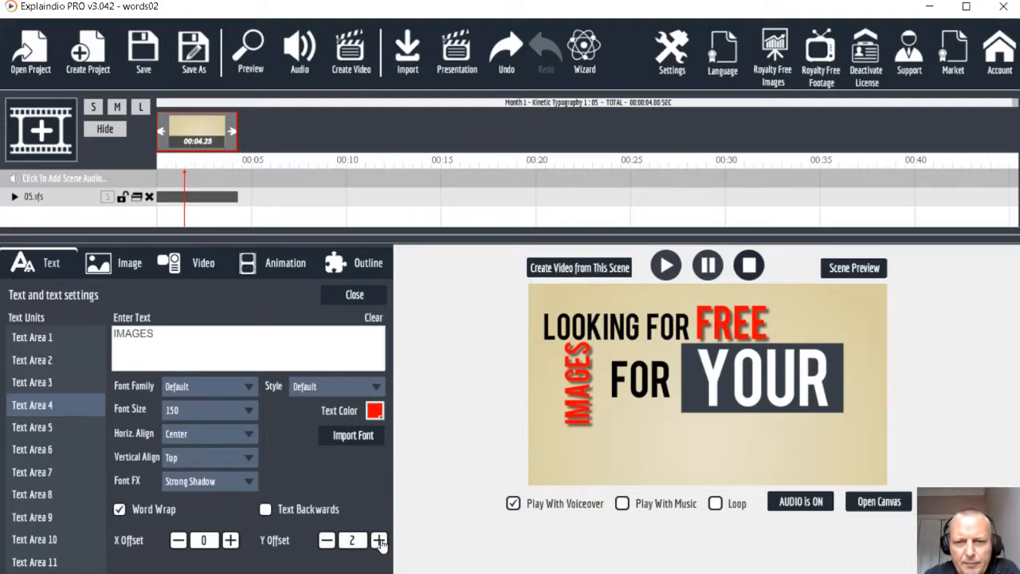
{"action": "left_click", "coordinate": [379, 540]}
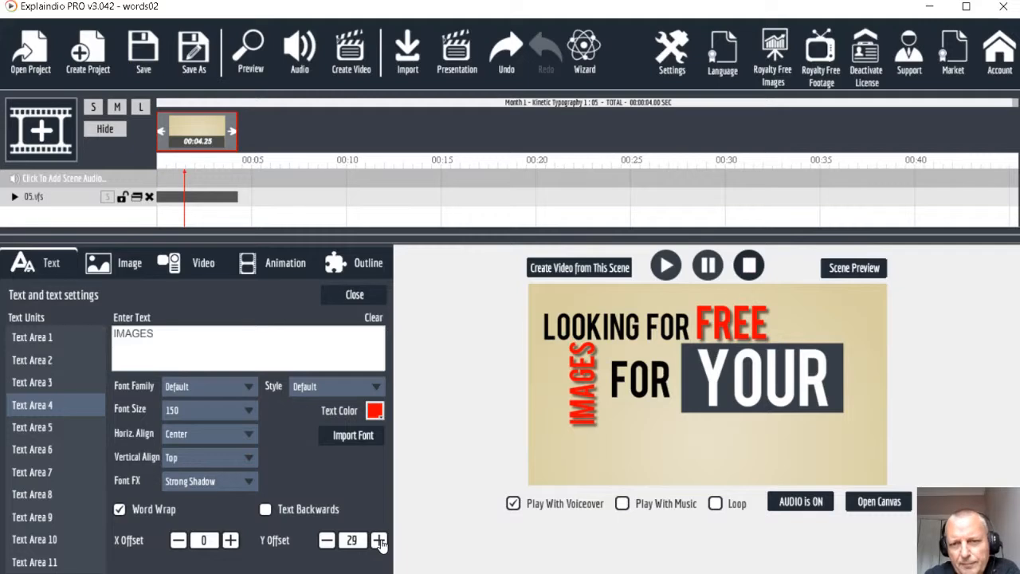
{"action": "left_click", "coordinate": [379, 540]}
{"action": "left_click", "coordinate": [379, 540]}
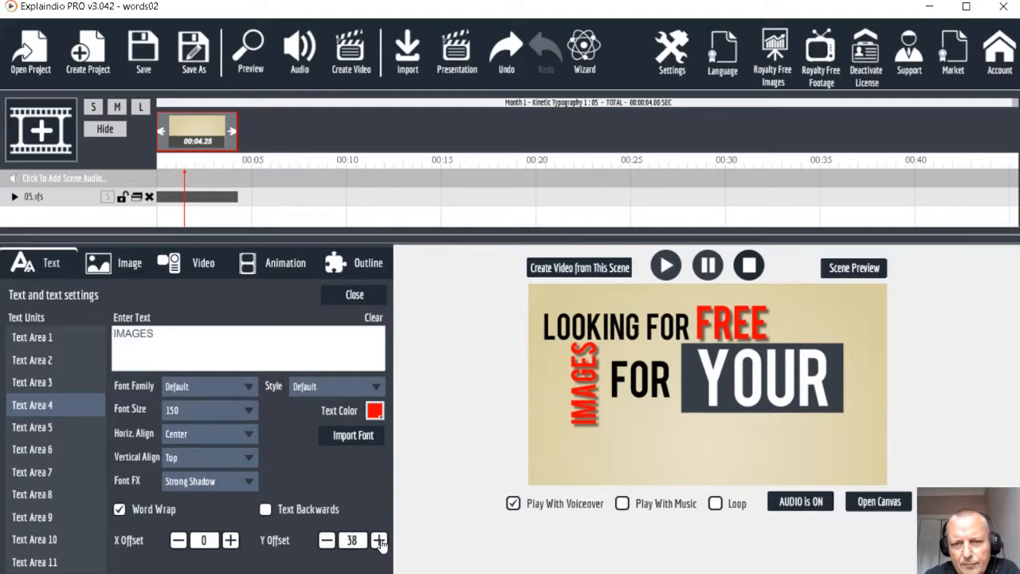
{"action": "left_click", "coordinate": [379, 540]}
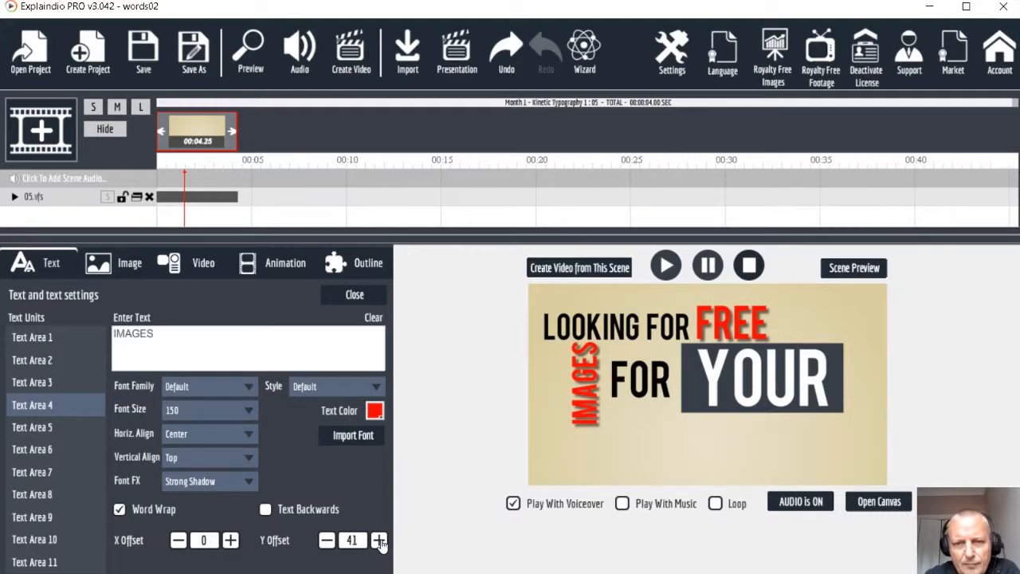
Lower the word IMAGES clear of the LOOKING FOR line by setting its X offset to -42
{"action": "left_click", "coordinate": [230, 540]}
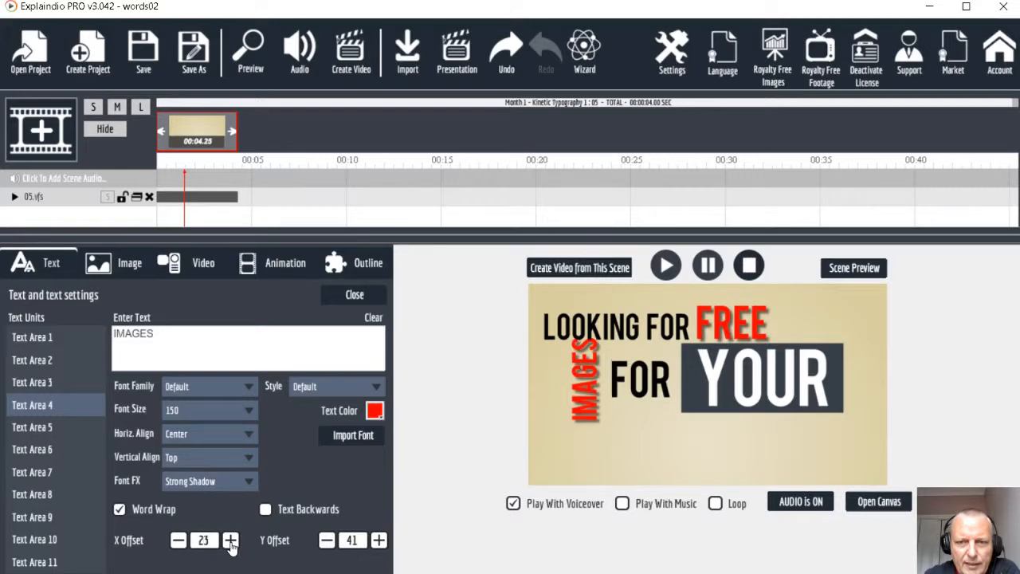
{"action": "left_click", "coordinate": [178, 541]}
{"action": "left_click", "coordinate": [177, 544]}
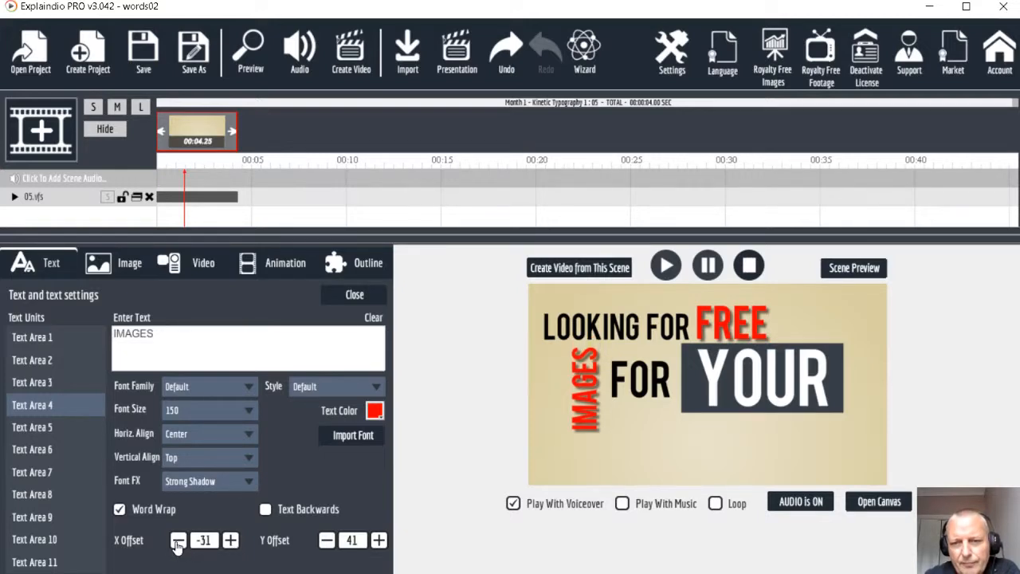
{"action": "left_click", "coordinate": [178, 543]}
{"action": "left_click", "coordinate": [177, 543]}
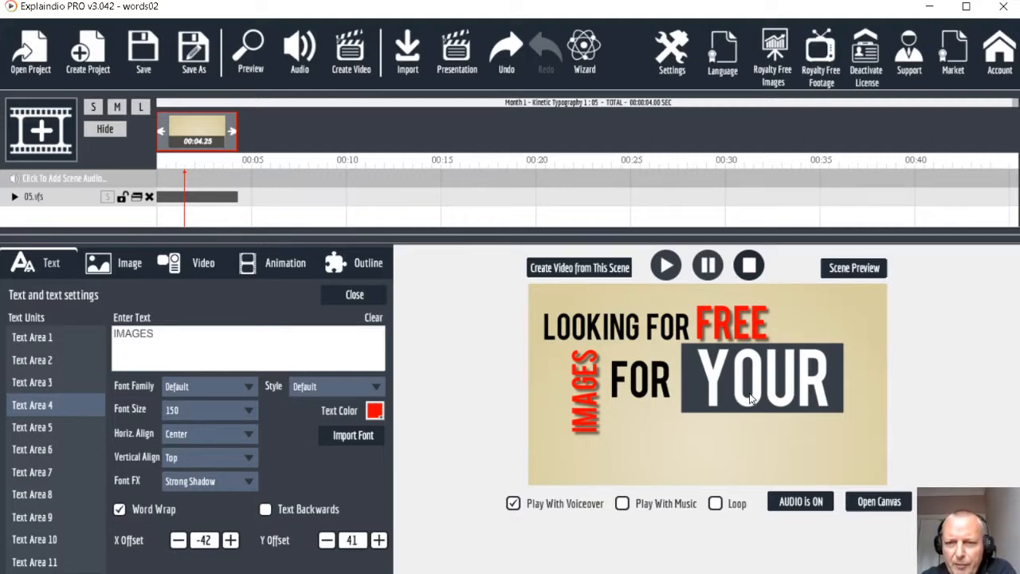
Play the scene and pause it where both BLOG and the question mark are shown beneath YOUR
{"action": "left_click", "coordinate": [665, 265]}
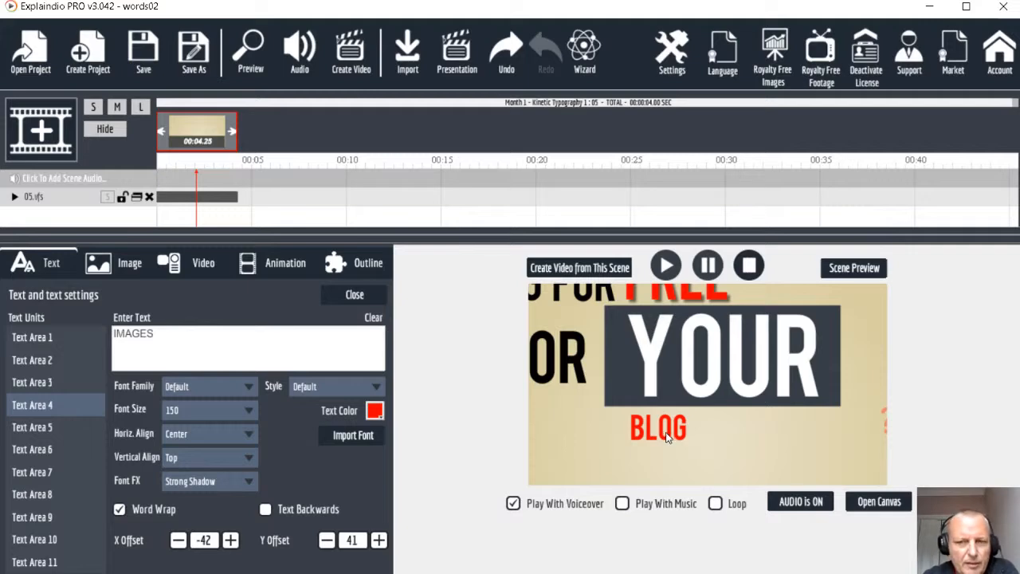
{"action": "left_click", "coordinate": [672, 269]}
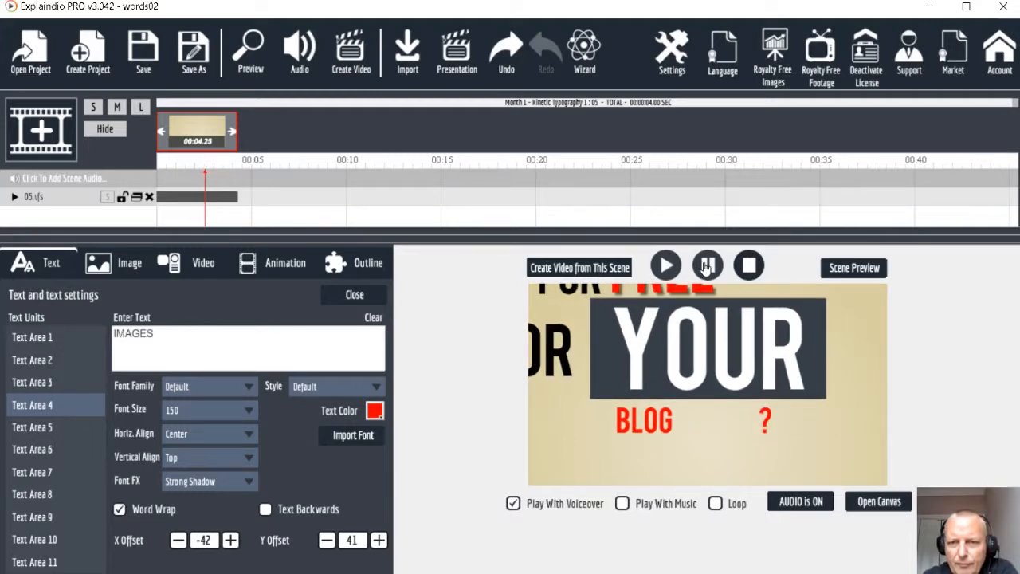
{"action": "left_click", "coordinate": [707, 269]}
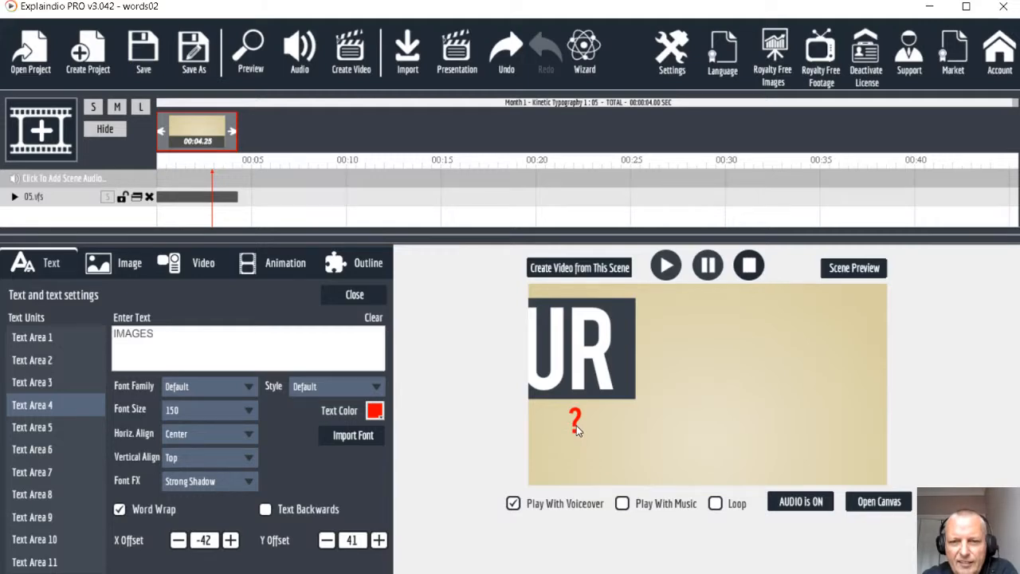
{"action": "left_click", "coordinate": [665, 265]}
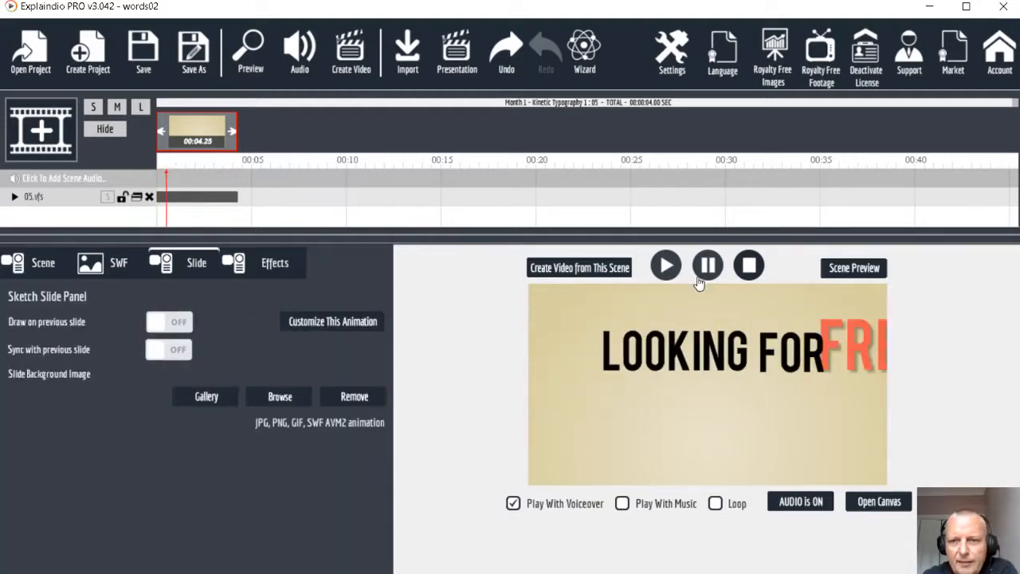
{"action": "left_click", "coordinate": [711, 271]}
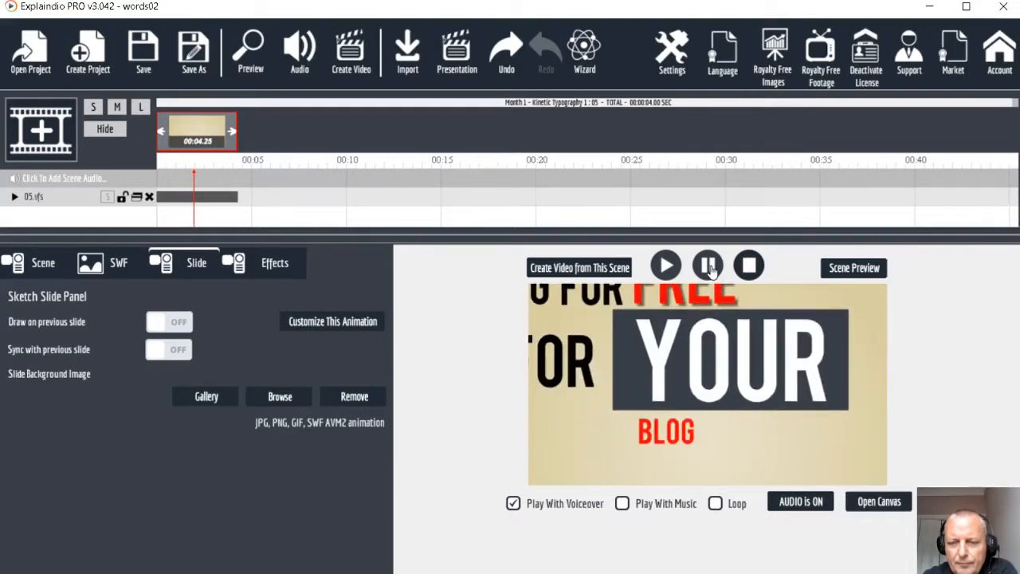
{"action": "left_click", "coordinate": [673, 273]}
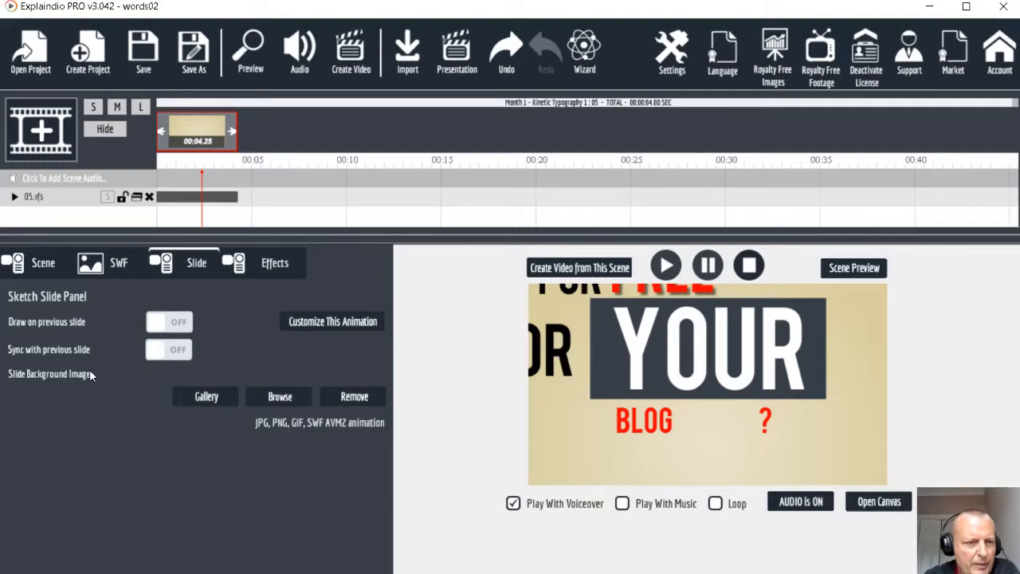
Open the animation's text customization and set the font size of Text Area 7, the word BLOG, to 200
{"action": "left_click", "coordinate": [331, 322]}
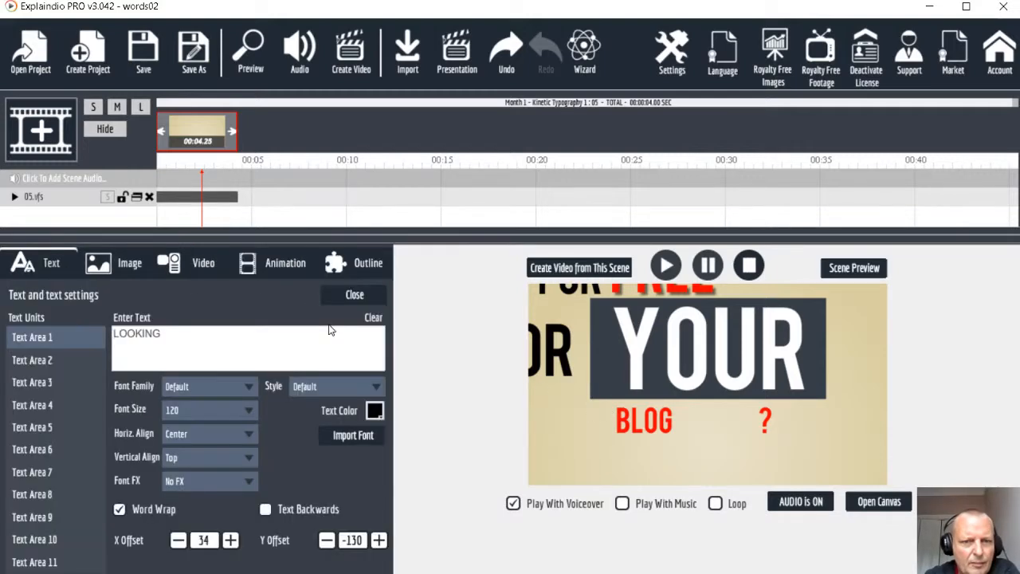
{"action": "left_click", "coordinate": [41, 475]}
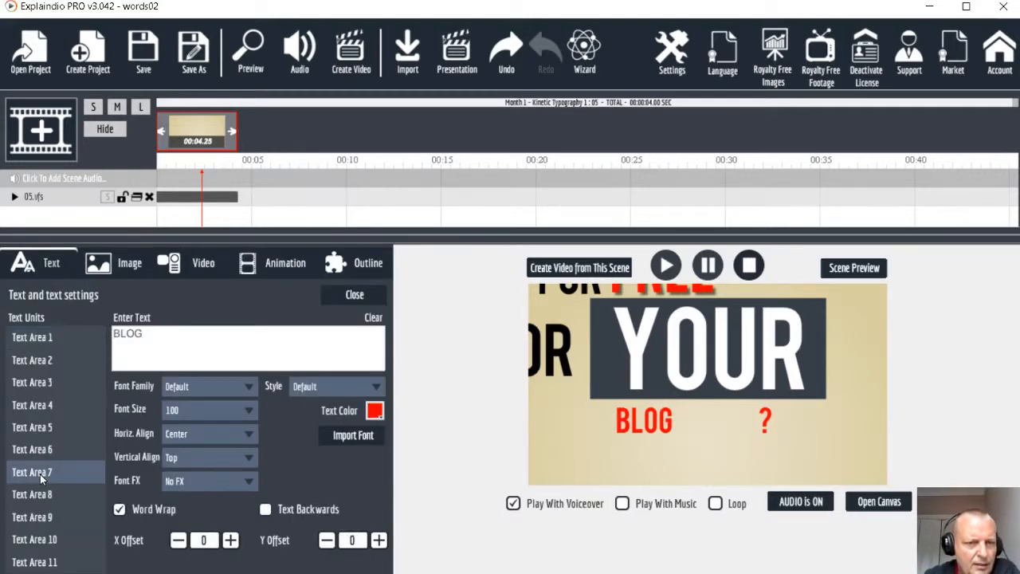
{"action": "left_click", "coordinate": [210, 409]}
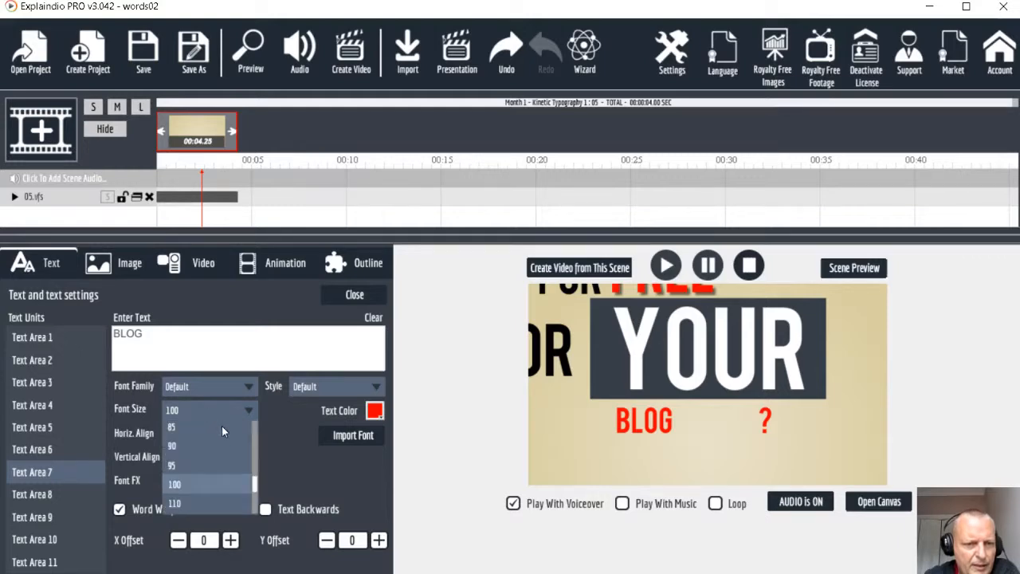
{"action": "scroll", "coordinate": [222, 477], "scroll_direction": "down", "scroll_amount": 3}
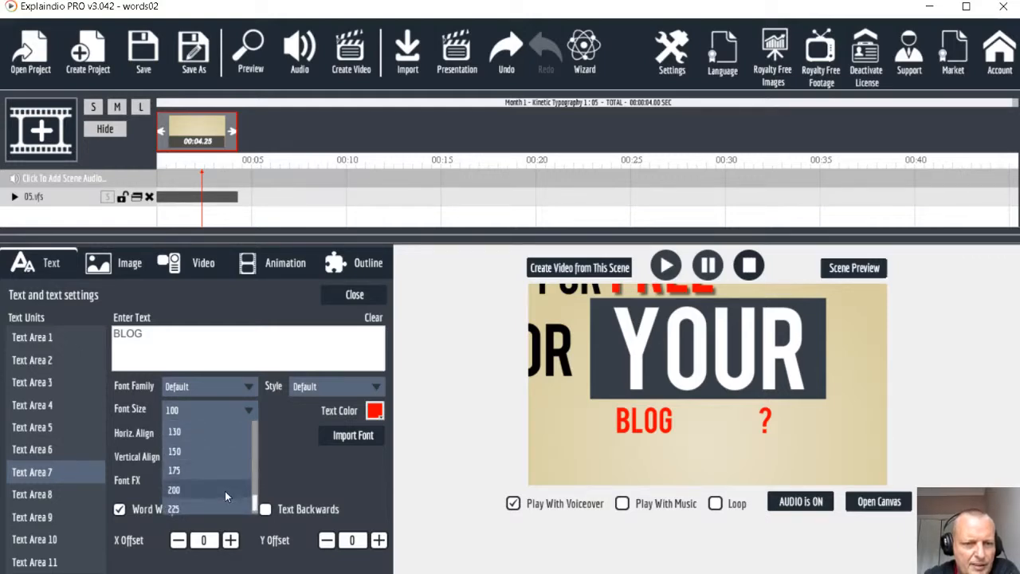
{"action": "left_click", "coordinate": [224, 491]}
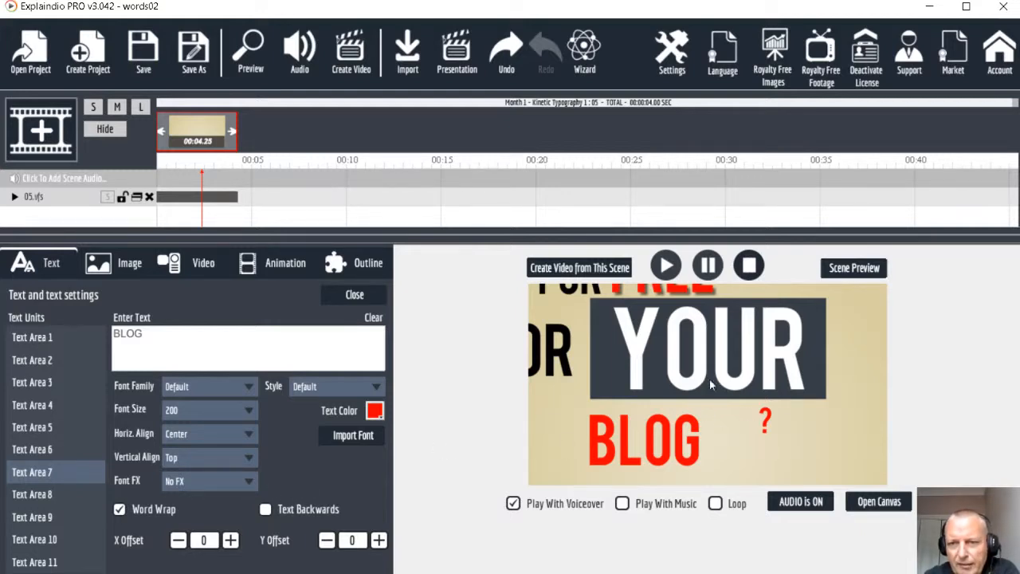
Set the font size of Text Area 8, the question mark, to 200
{"action": "left_click", "coordinate": [52, 494]}
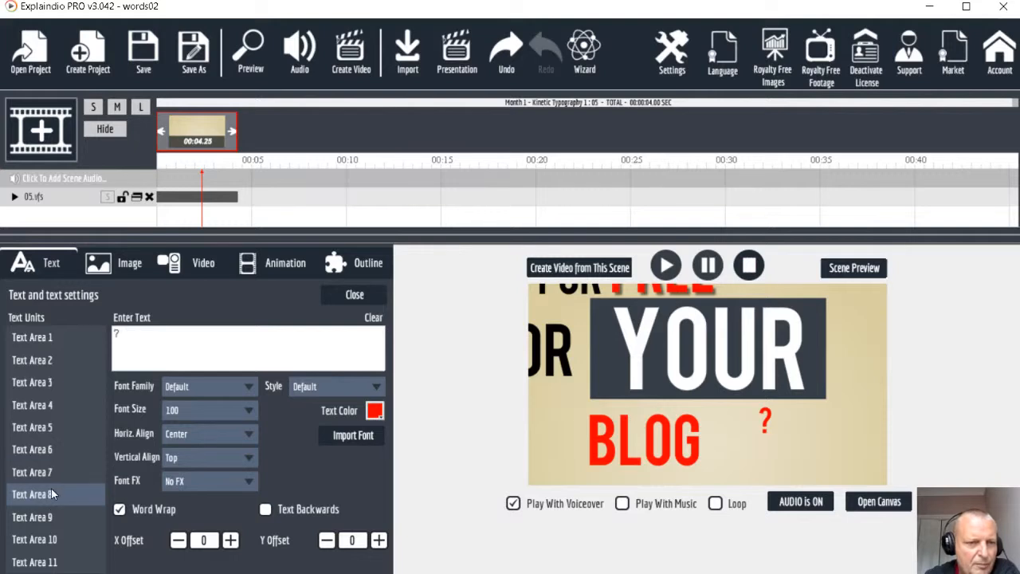
{"action": "left_click", "coordinate": [209, 412]}
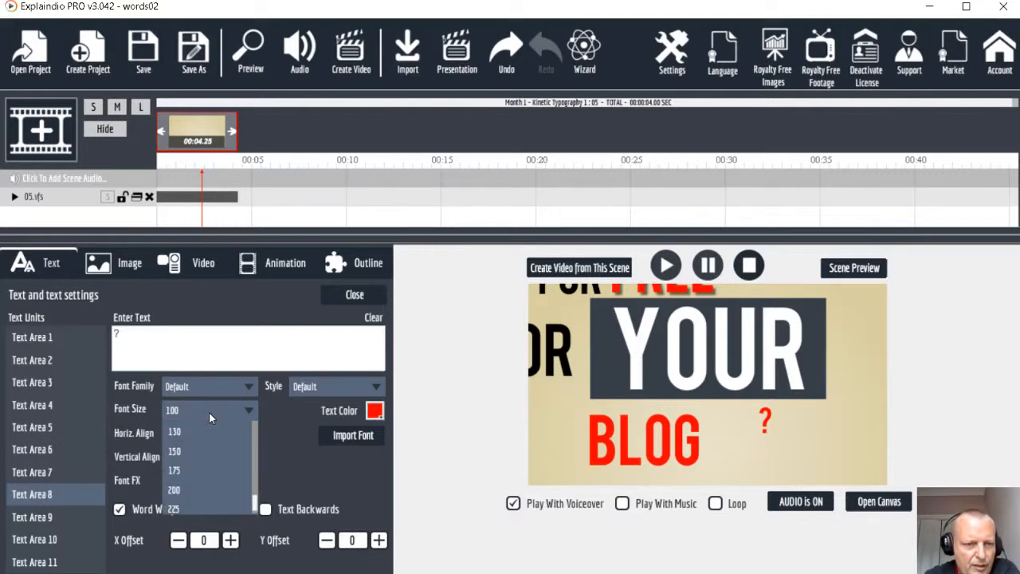
{"action": "left_click", "coordinate": [216, 486]}
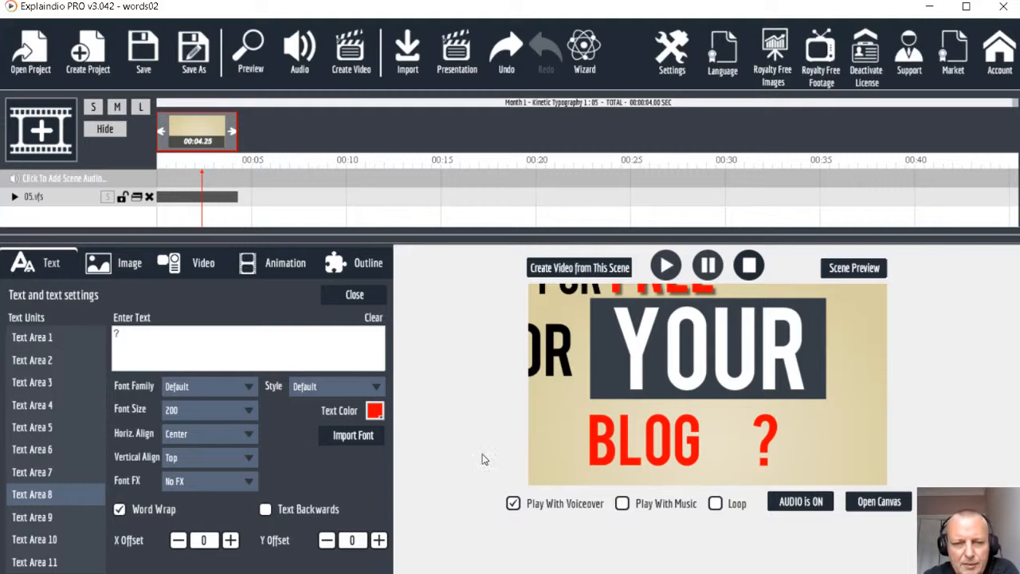
Position BLOG and the question mark close together beneath YOUR, with X offsets of 166 for BLOG and 13 for the question mark
{"action": "left_click", "coordinate": [230, 540]}
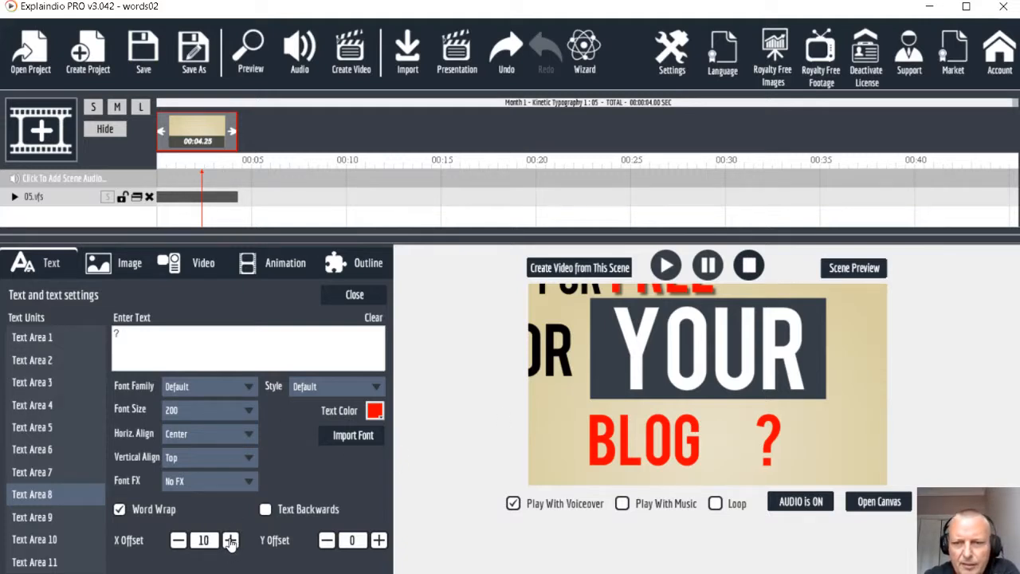
{"action": "left_click", "coordinate": [50, 477]}
{"action": "left_click_drag", "start_coordinate": [230, 540], "coordinate": [230, 541]}
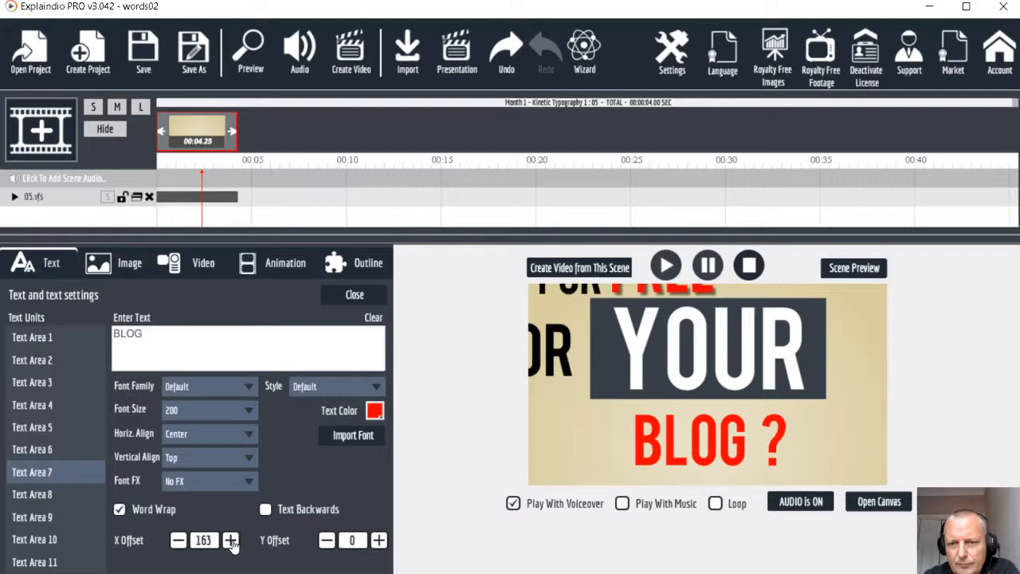
{"action": "left_click", "coordinate": [230, 541]}
{"action": "left_click", "coordinate": [230, 541]}
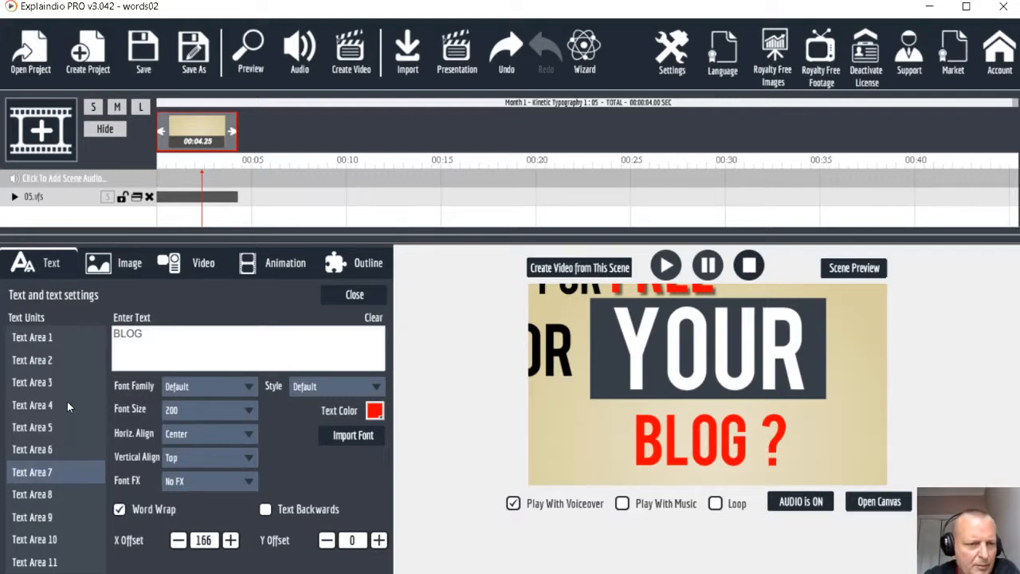
{"action": "left_click", "coordinate": [53, 491]}
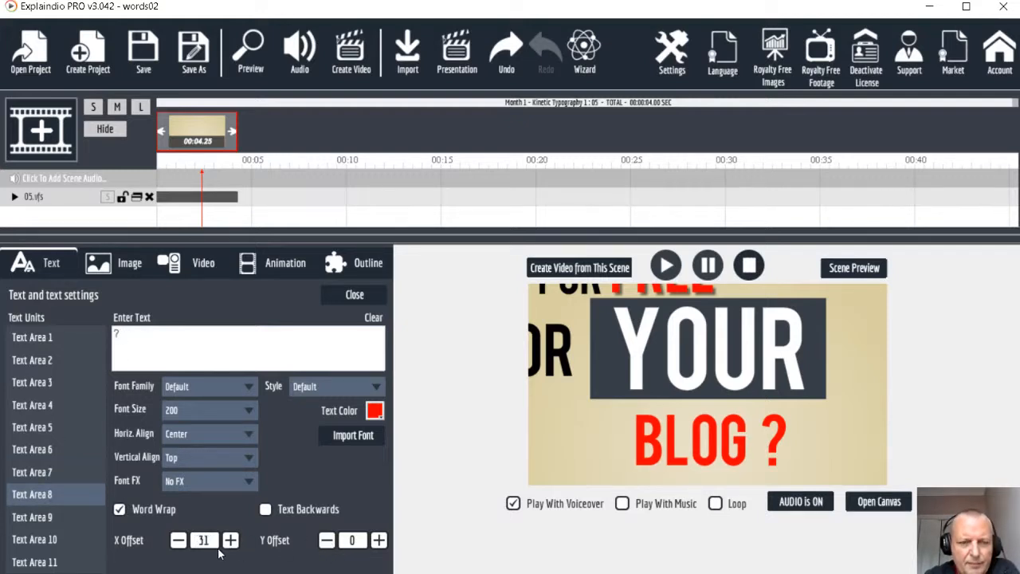
{"action": "left_click_drag", "start_coordinate": [178, 540], "coordinate": [179, 540]}
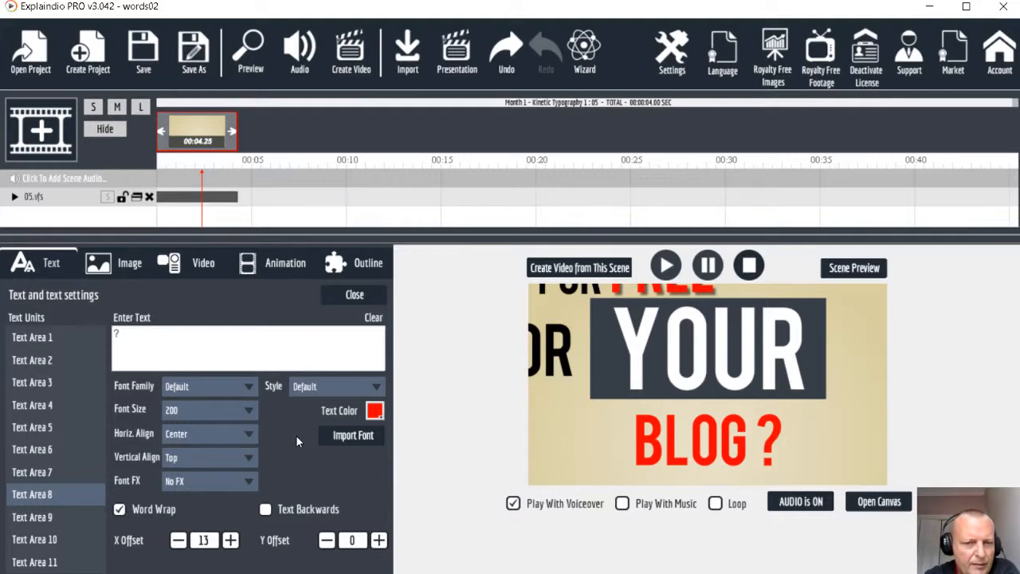
Apply the Strong Shadow font effect to the question mark in Text Area 8 and to BLOG in Text Area 7
{"action": "left_click", "coordinate": [205, 484]}
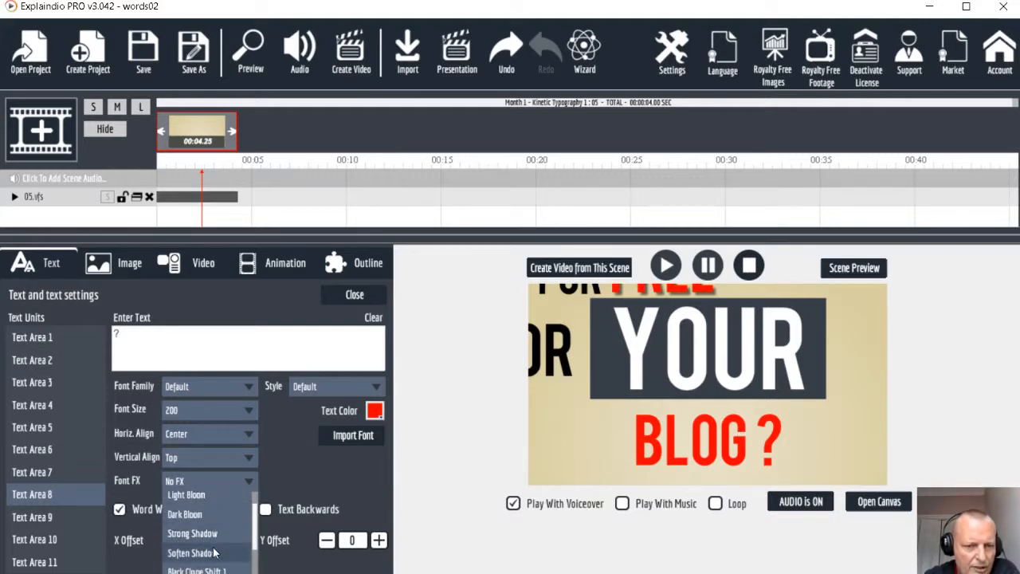
{"action": "left_click", "coordinate": [216, 534]}
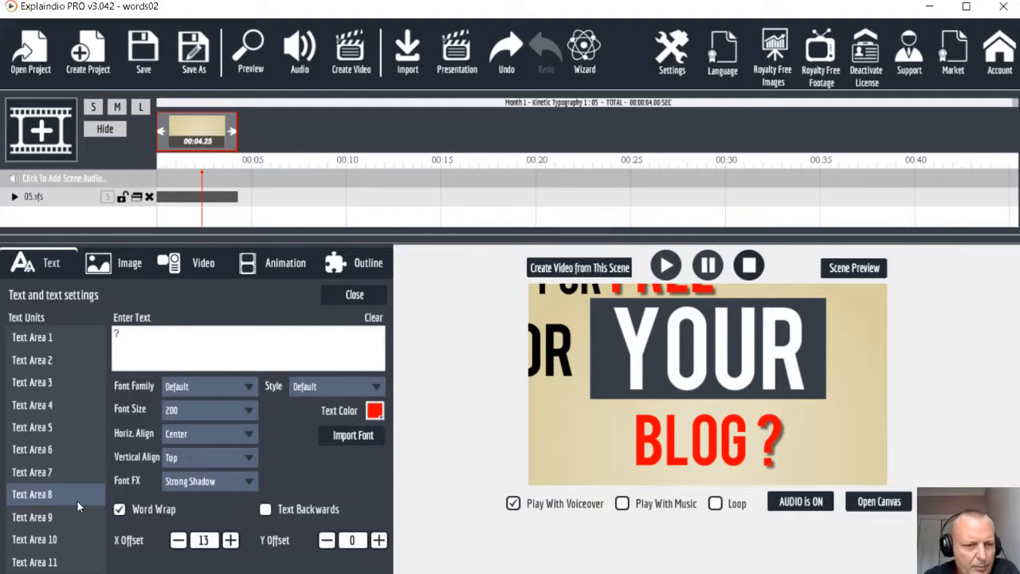
{"action": "left_click", "coordinate": [59, 473]}
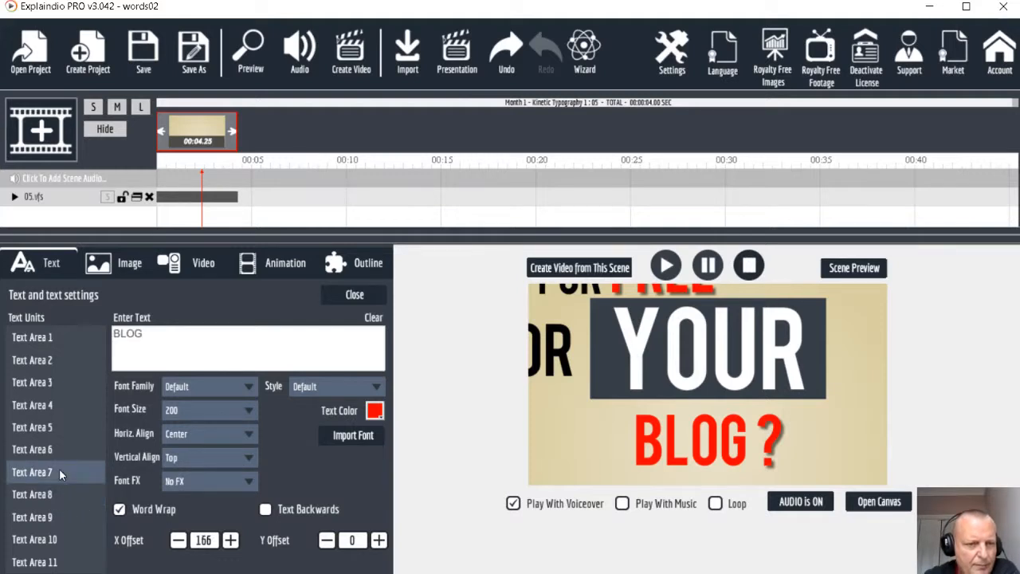
{"action": "left_click", "coordinate": [226, 484]}
{"action": "left_click", "coordinate": [224, 535]}
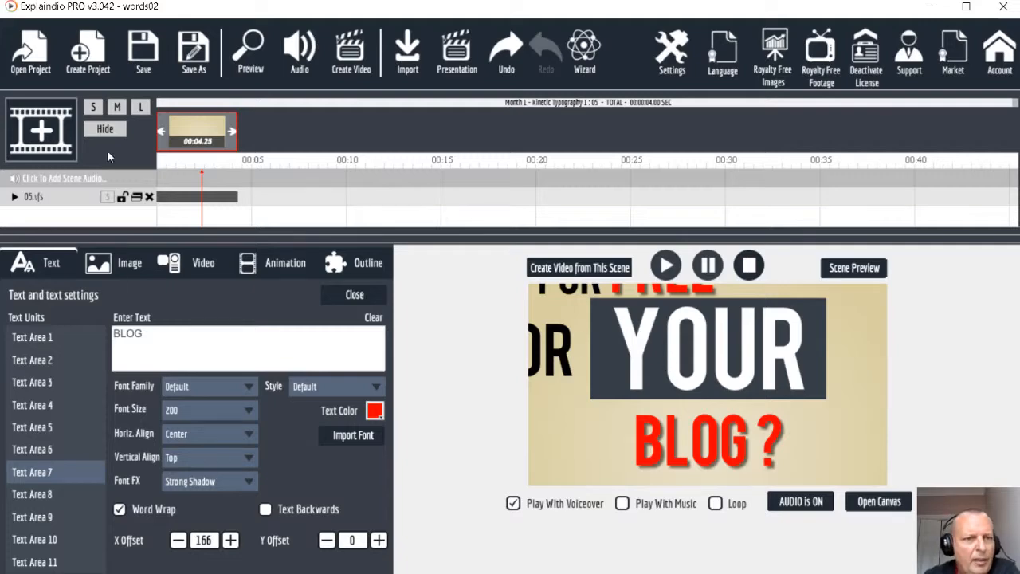
Save the project, overwriting the existing words02.explaindio file without creating a zip archive
{"action": "left_click", "coordinate": [145, 53]}
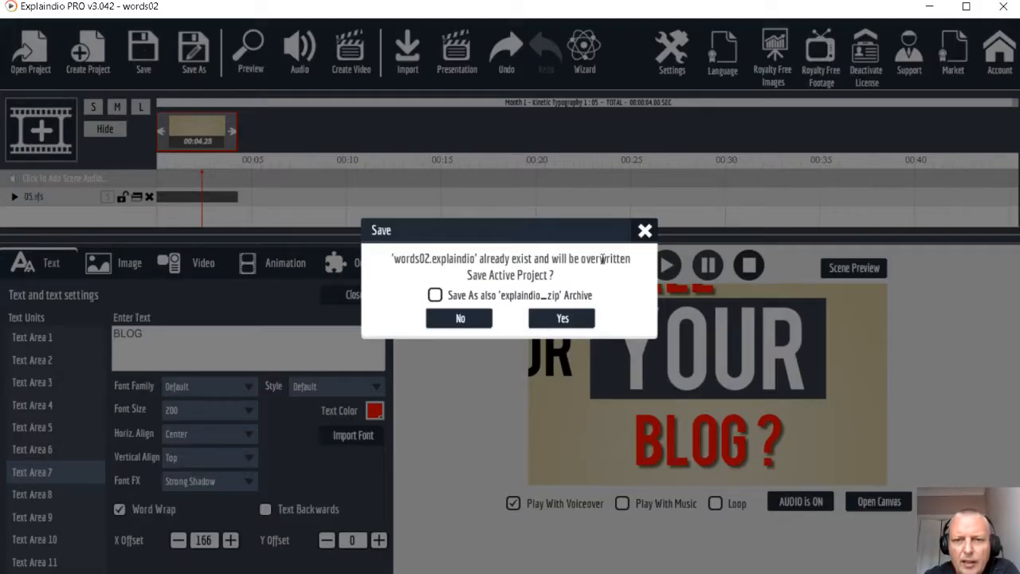
{"action": "left_click", "coordinate": [481, 318]}
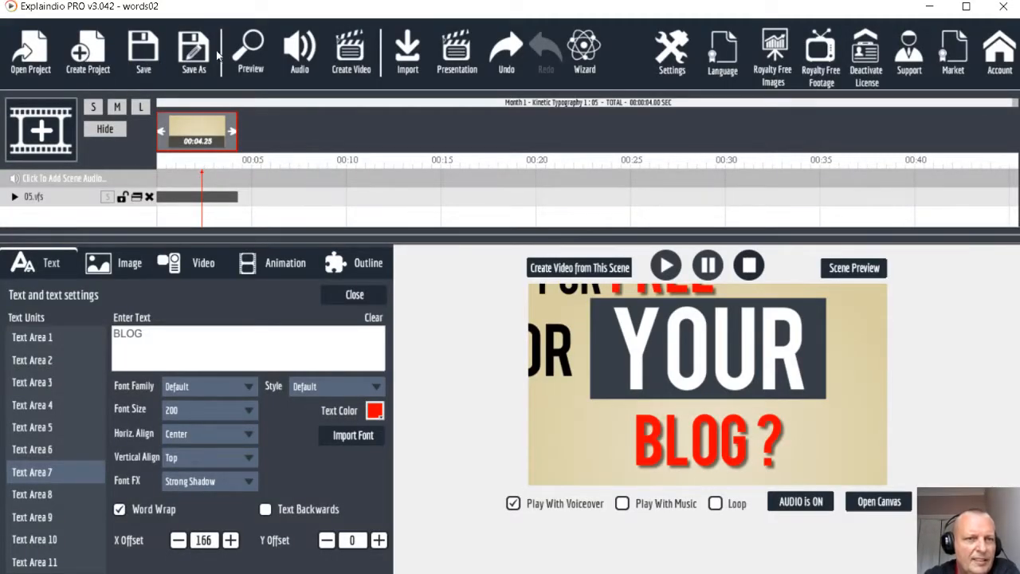
{"action": "left_click", "coordinate": [144, 56]}
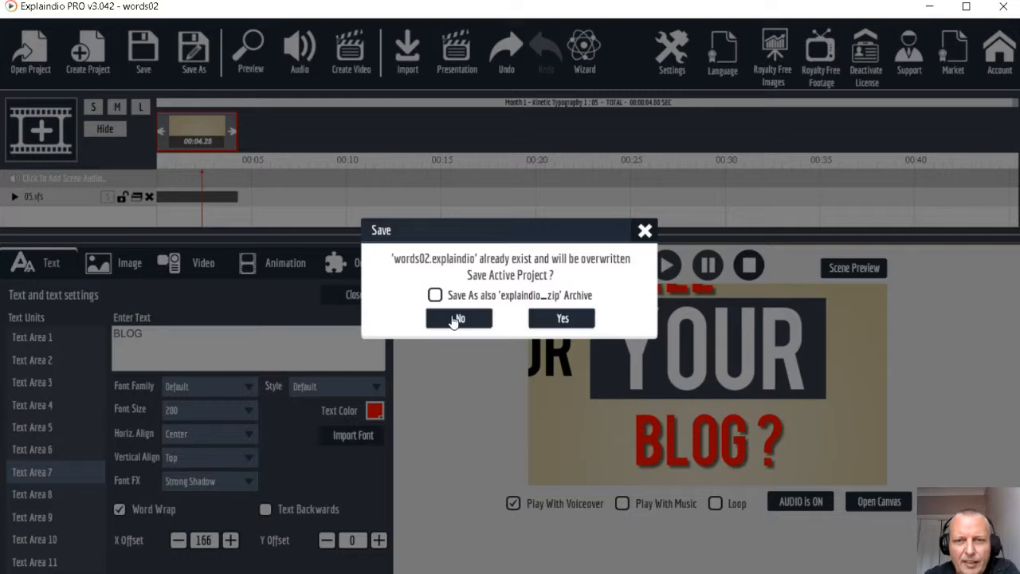
{"action": "left_click", "coordinate": [557, 319]}
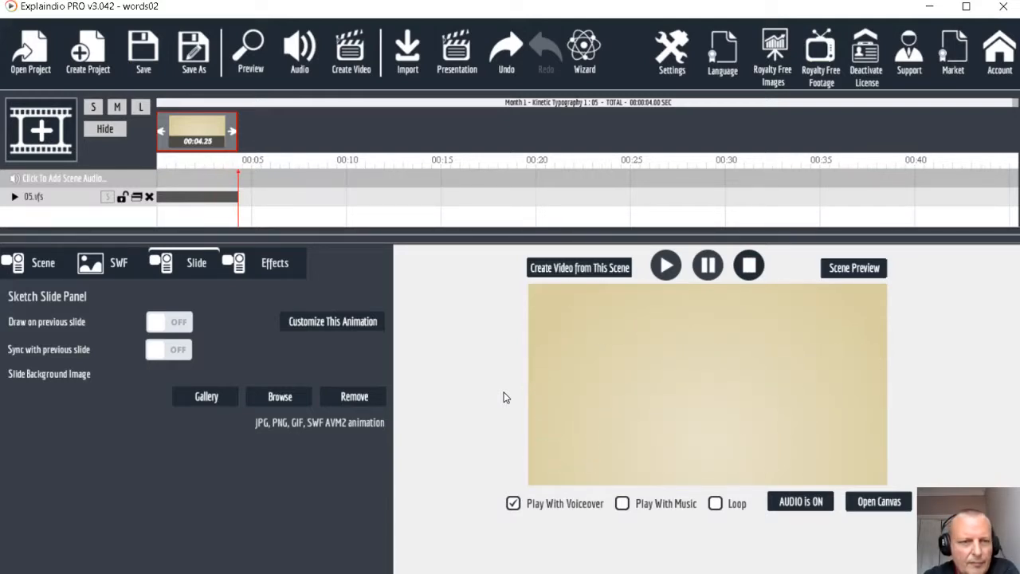
Preview the 05.vfs slide's animation and pause it once FREE and IMAGES are entering the scene
{"action": "left_click", "coordinate": [41, 203]}
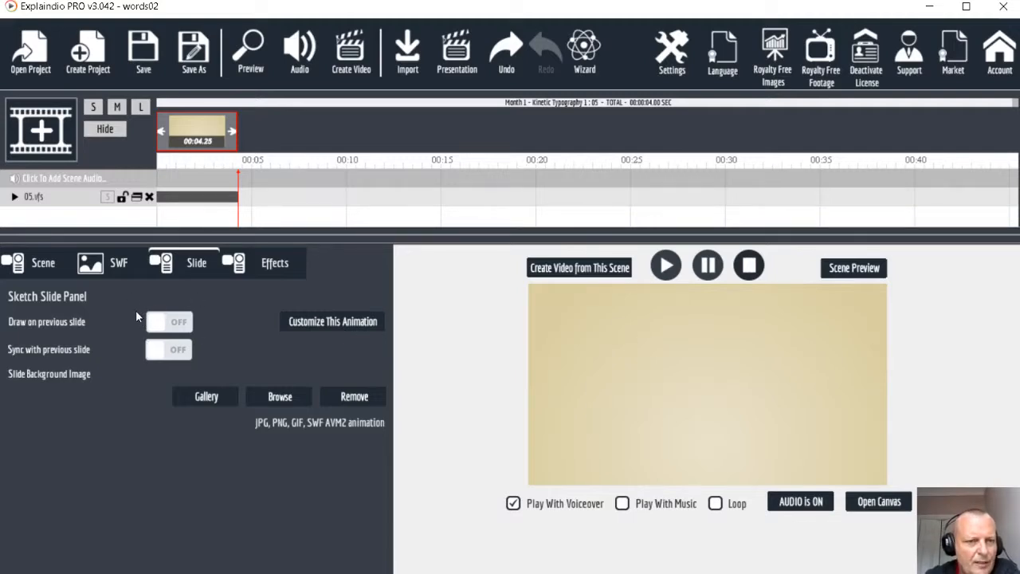
{"action": "left_click", "coordinate": [35, 198]}
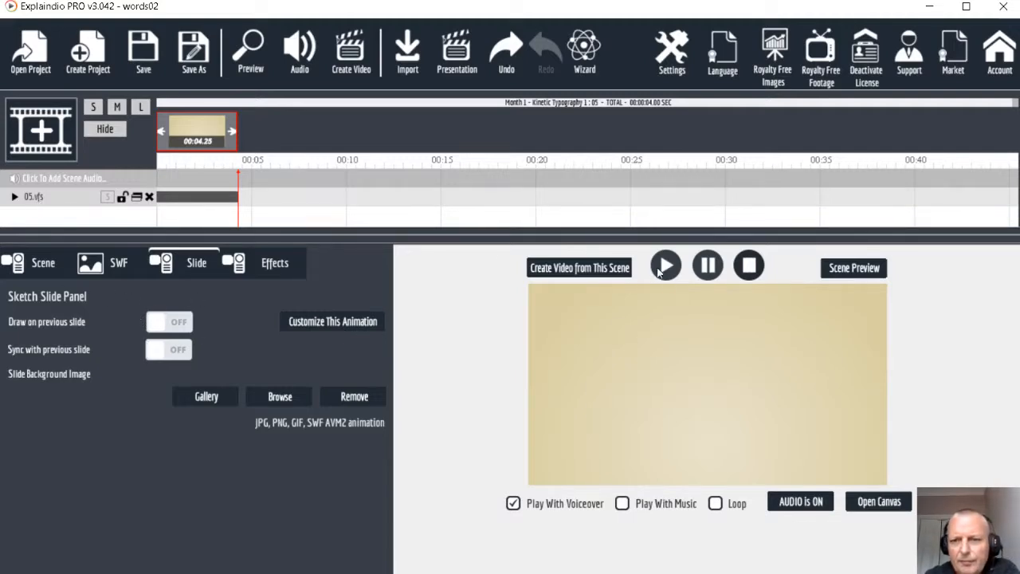
{"action": "left_click", "coordinate": [707, 266]}
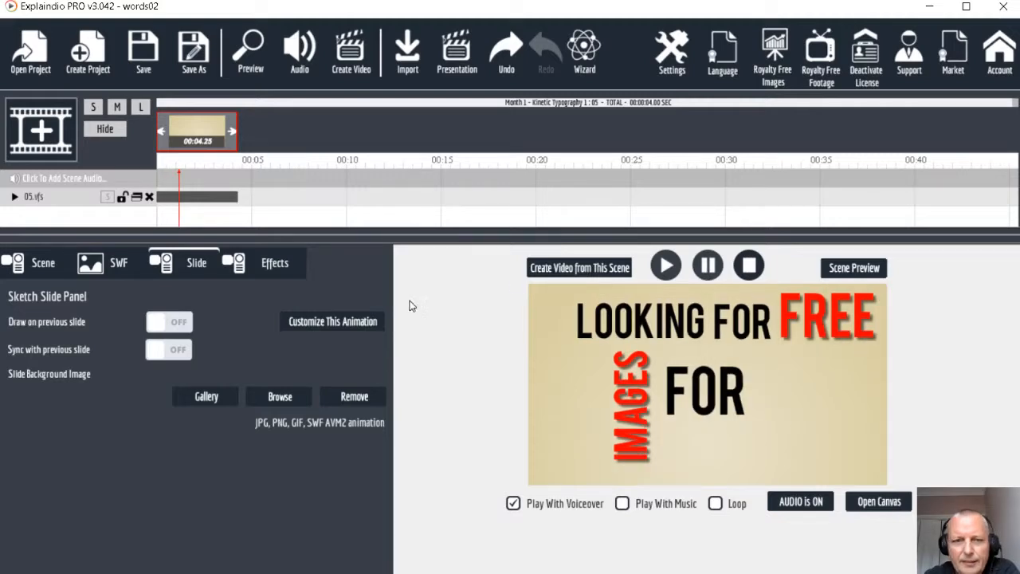
{"action": "left_click", "coordinate": [707, 269]}
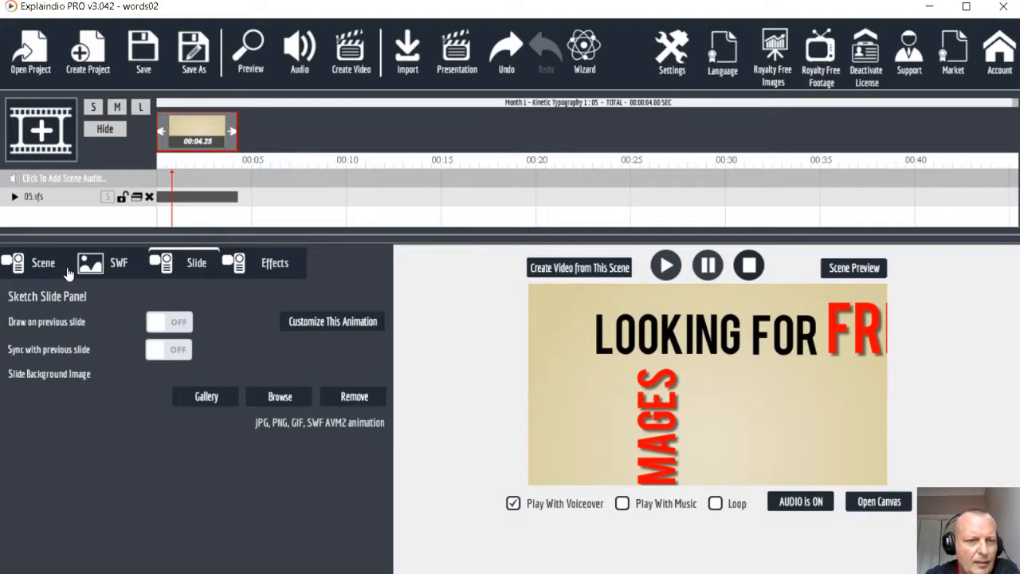
Customize the animation by setting LOOKING in Text Area 1 to font size 110 and shifting it left
{"action": "left_click", "coordinate": [351, 323]}
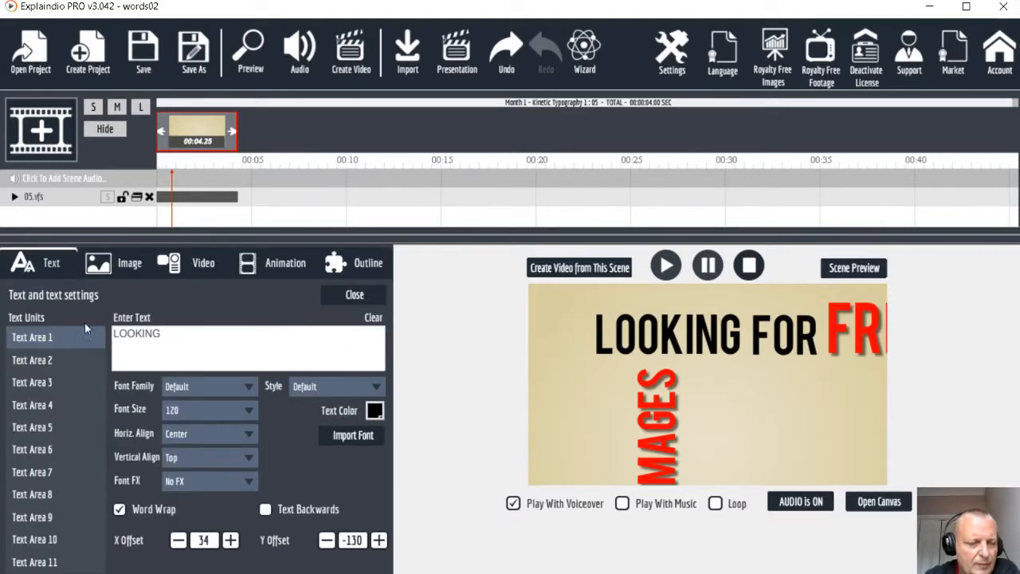
{"action": "left_click", "coordinate": [198, 410]}
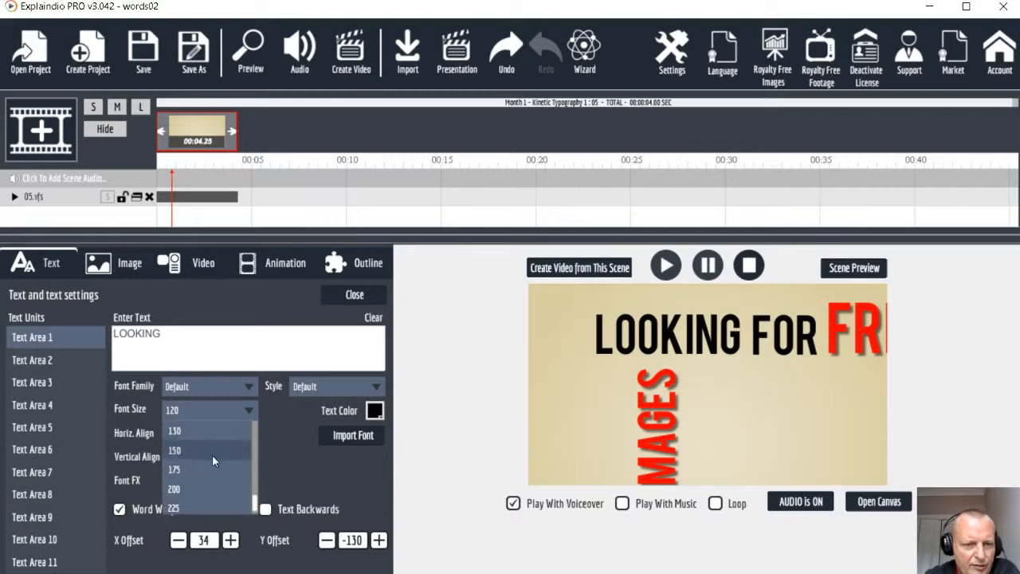
{"action": "scroll", "coordinate": [205, 430], "scroll_direction": "up", "scroll_amount": 1}
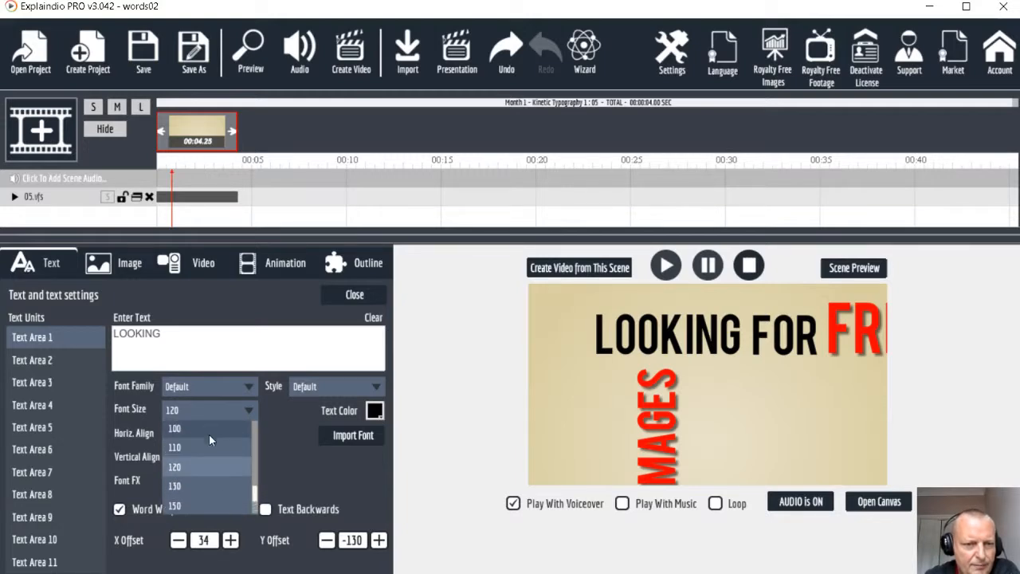
{"action": "left_click", "coordinate": [210, 443]}
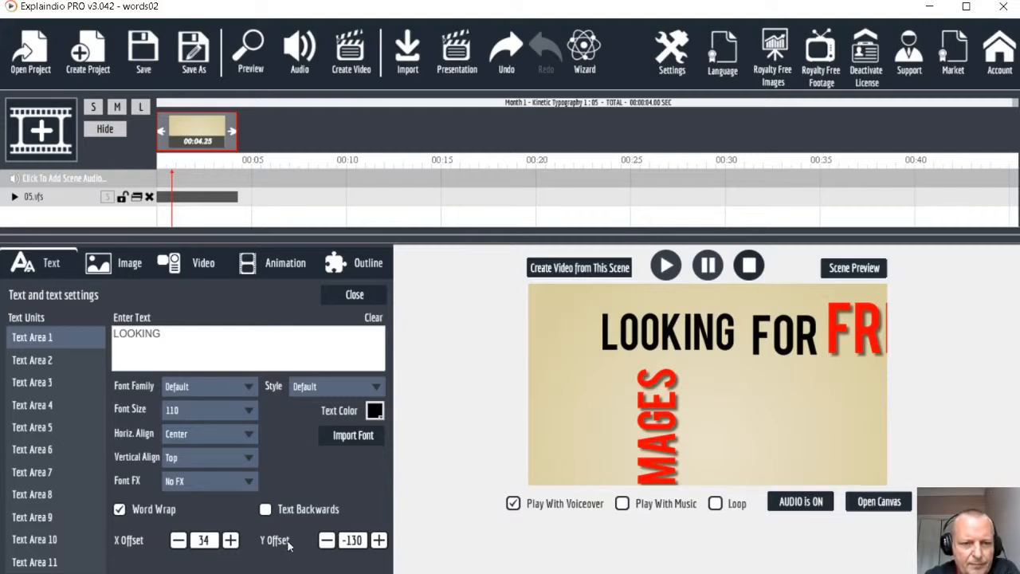
{"action": "left_click", "coordinate": [178, 540]}
{"action": "left_click_drag", "start_coordinate": [178, 542], "coordinate": [178, 542]}
Set FOR in Text Area 2 to font size 110 and bring it next to LOOKING with an X offset of 79
{"action": "left_click", "coordinate": [72, 360]}
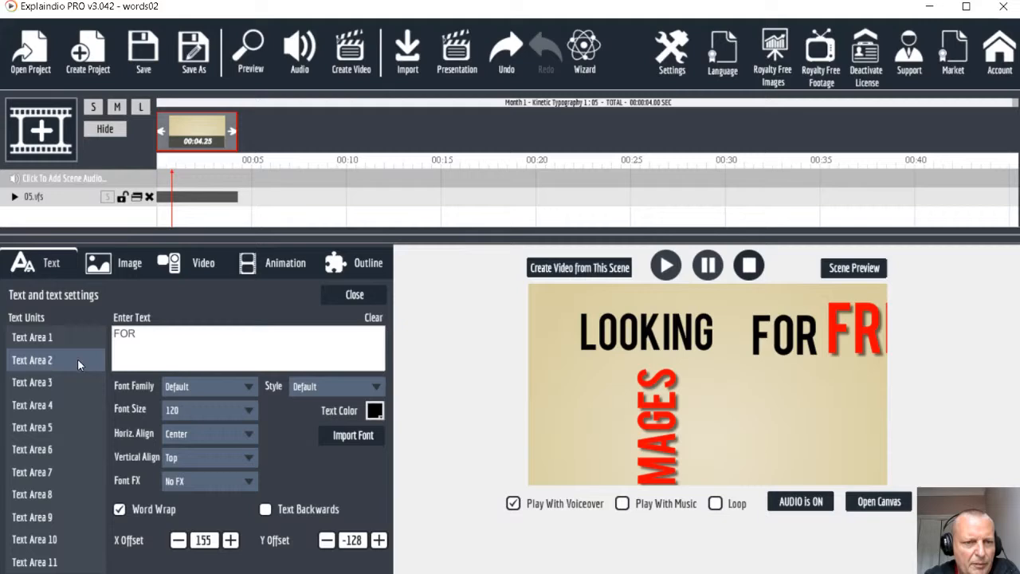
{"action": "left_click", "coordinate": [203, 410]}
{"action": "left_click", "coordinate": [206, 447]}
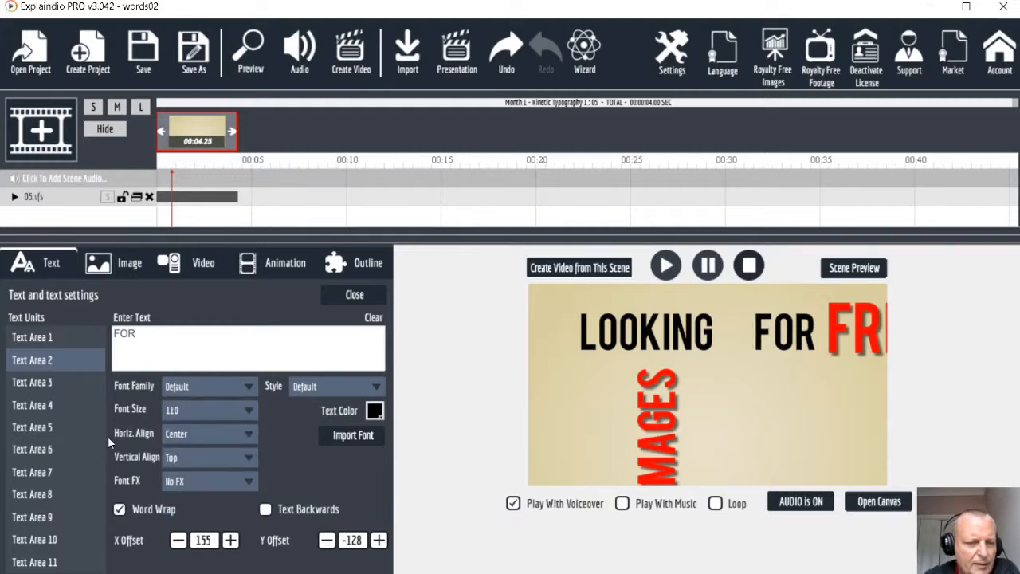
{"action": "left_click_drag", "start_coordinate": [178, 542], "coordinate": [178, 542]}
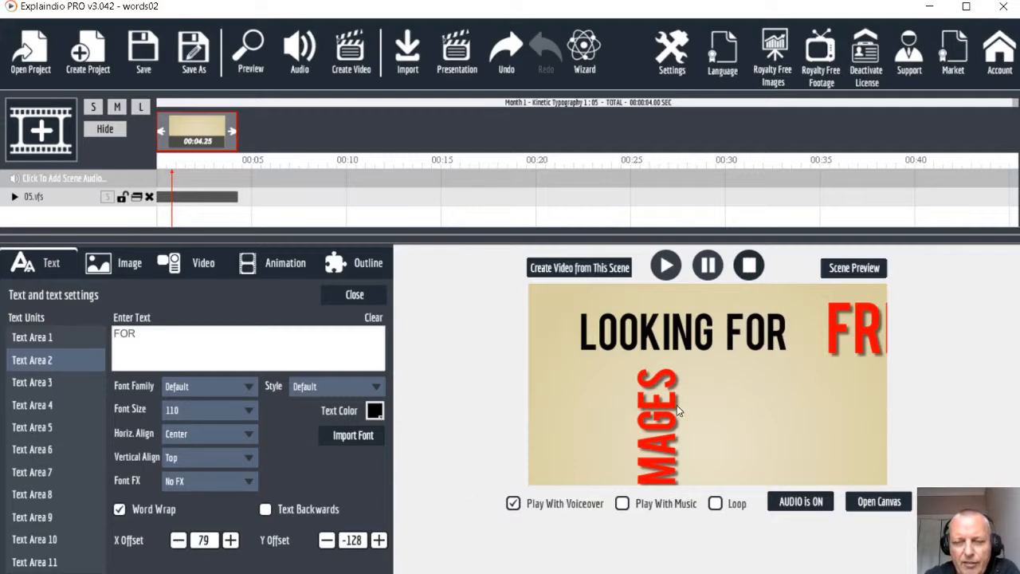
Move FREE in Text Area 3 closer to FOR with an X offset of 175 and reduce its font size to 120
{"action": "left_click", "coordinate": [36, 384]}
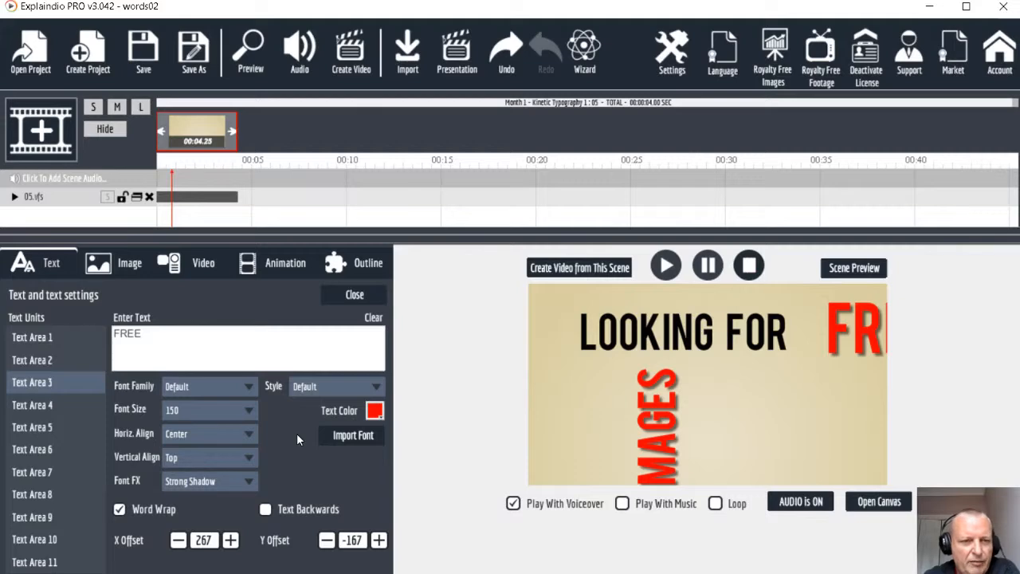
{"action": "left_click", "coordinate": [178, 540]}
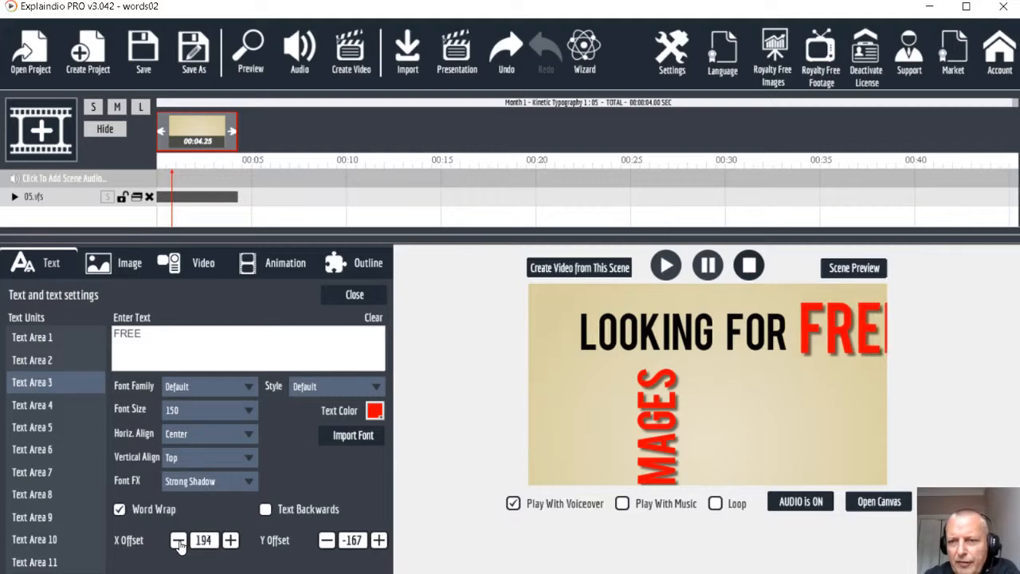
{"action": "left_click", "coordinate": [178, 540]}
{"action": "left_click", "coordinate": [179, 540]}
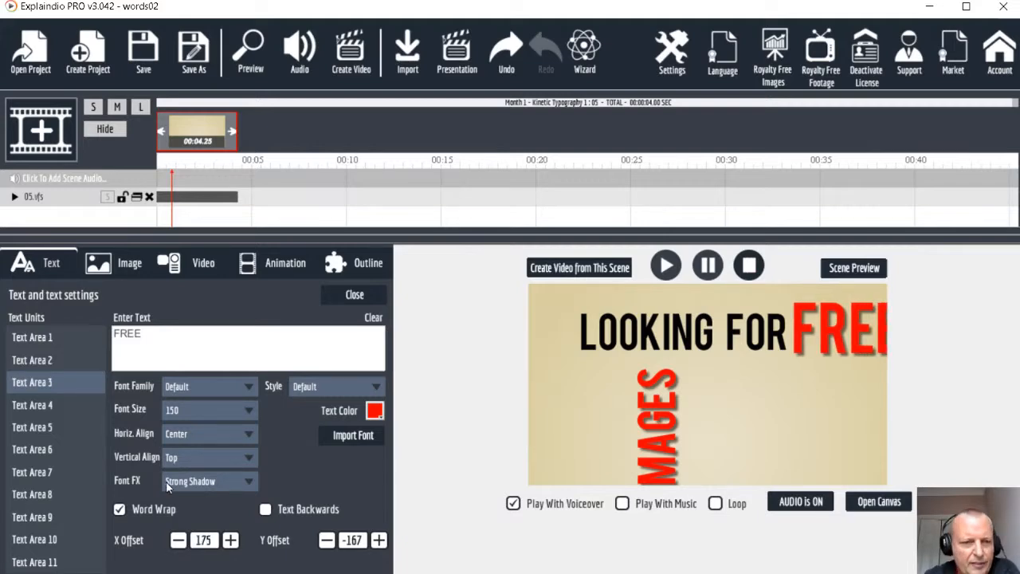
{"action": "left_click", "coordinate": [193, 409]}
{"action": "left_click", "coordinate": [205, 463]}
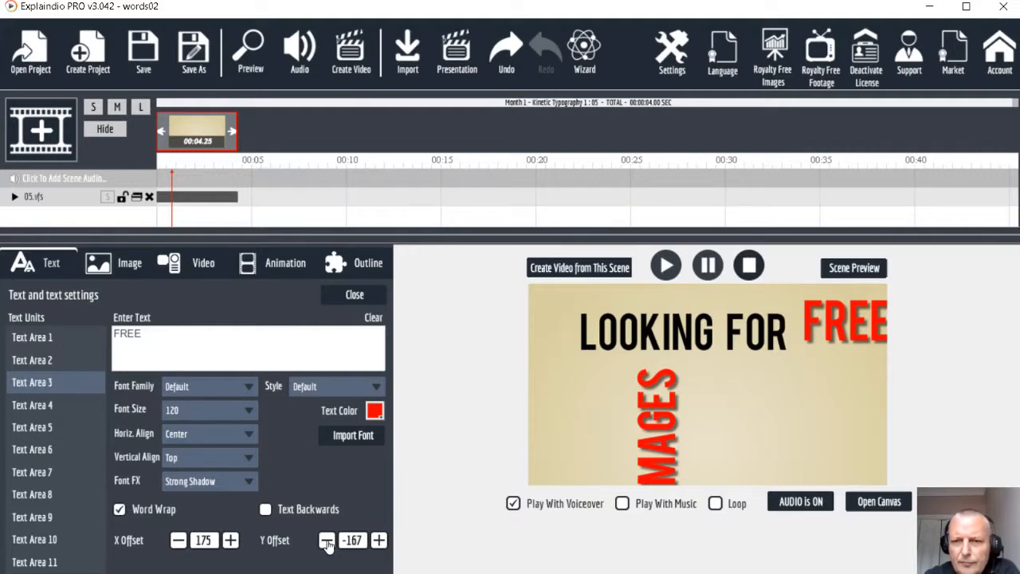
Align FREE with LOOKING FOR using a Y offset of -143 and an X offset of 144
{"action": "left_click", "coordinate": [378, 541]}
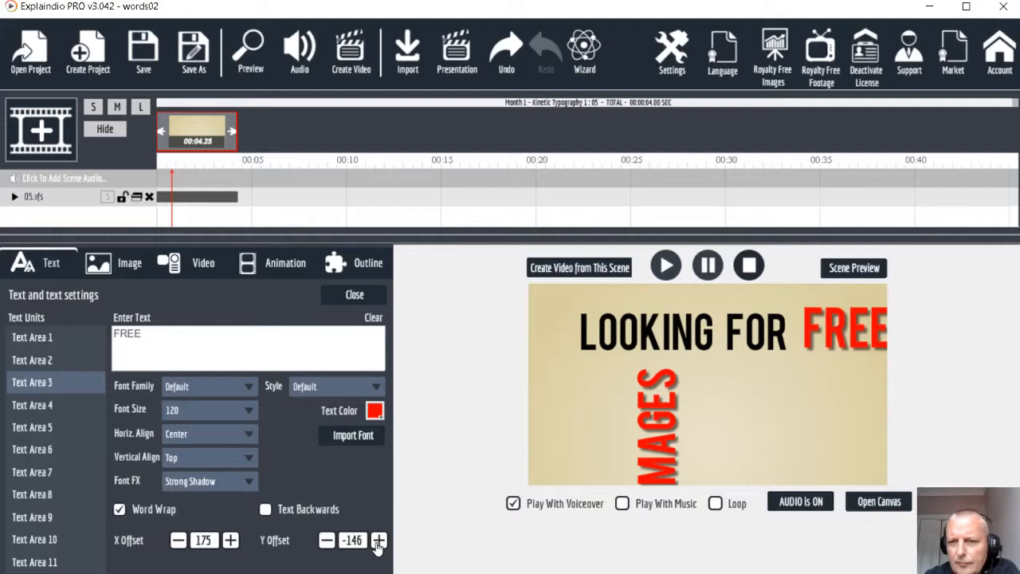
{"action": "left_click", "coordinate": [379, 540]}
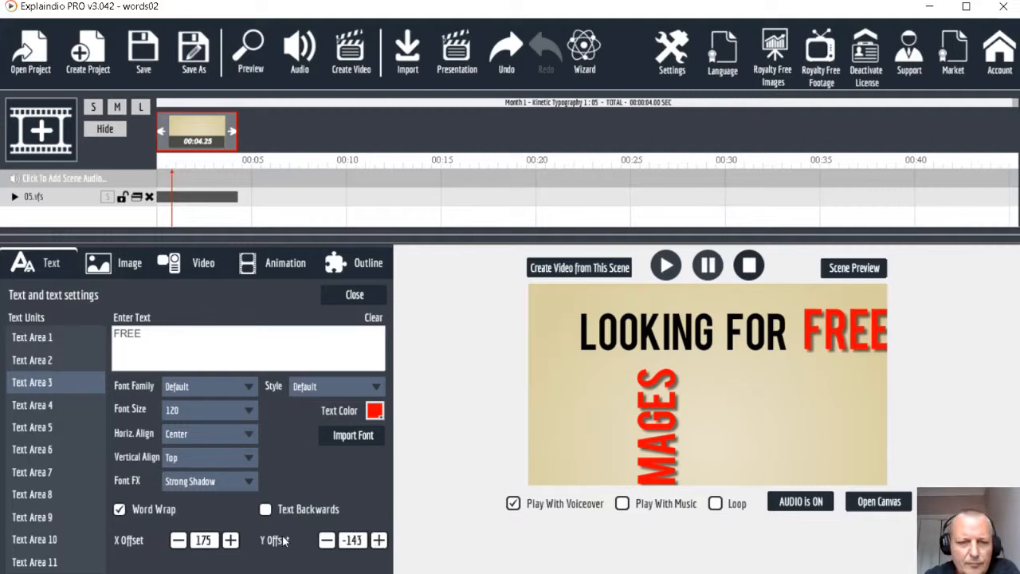
{"action": "left_click", "coordinate": [177, 540]}
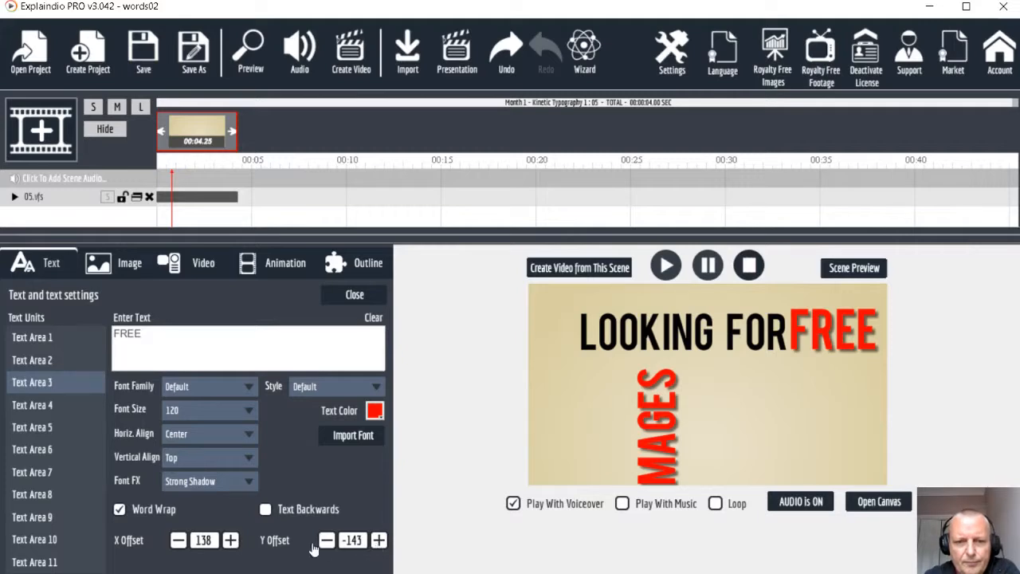
{"action": "left_click", "coordinate": [230, 540]}
{"action": "left_click", "coordinate": [230, 540]}
{"action": "left_click", "coordinate": [231, 541]}
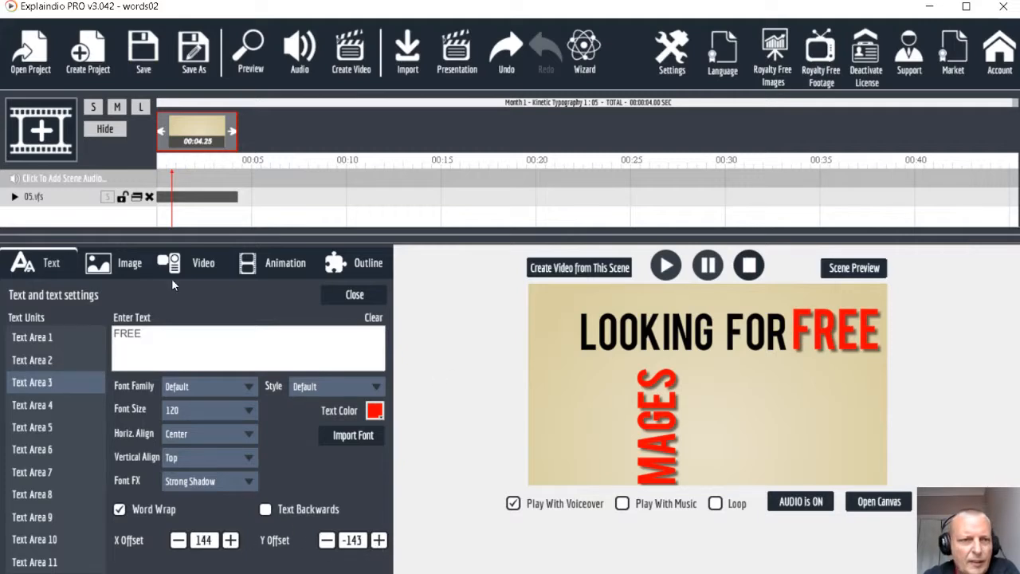
Open the slide's SWF frame and pause settings and replay the animation to judge its timing
{"action": "left_click", "coordinate": [53, 200]}
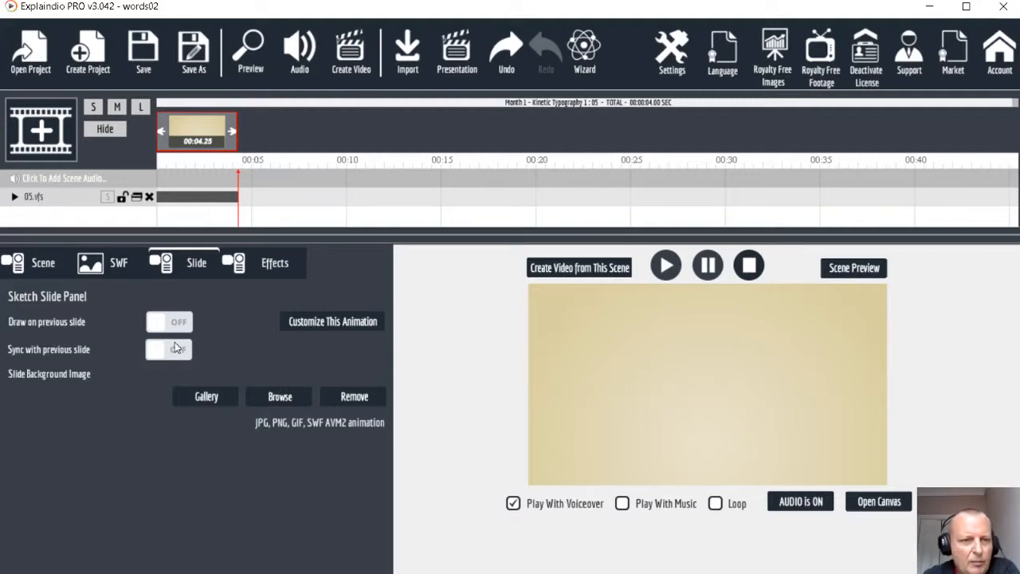
{"action": "left_click", "coordinate": [267, 267]}
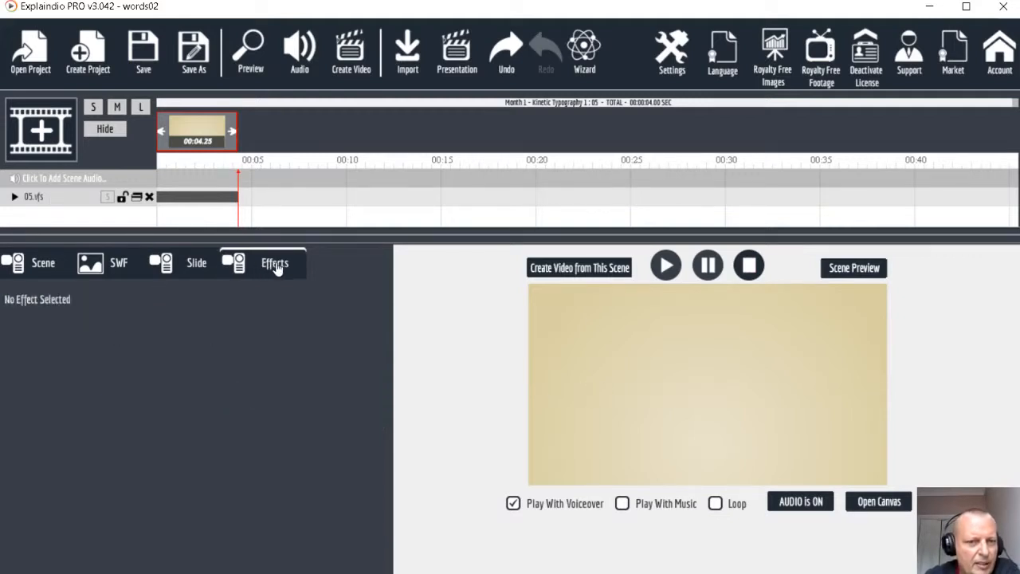
{"action": "left_click", "coordinate": [113, 268]}
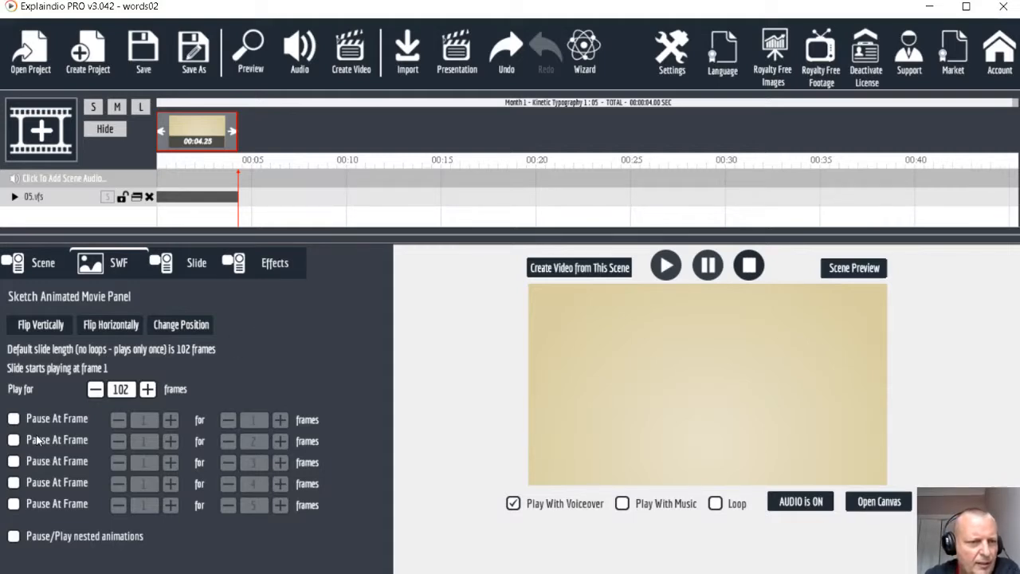
{"action": "left_click", "coordinate": [665, 266]}
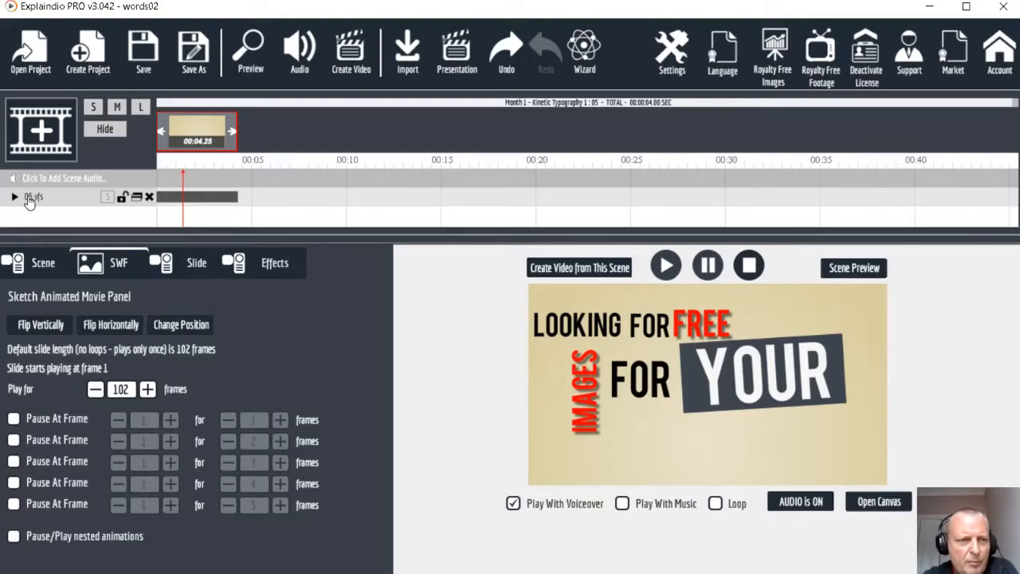
{"action": "left_click", "coordinate": [667, 268]}
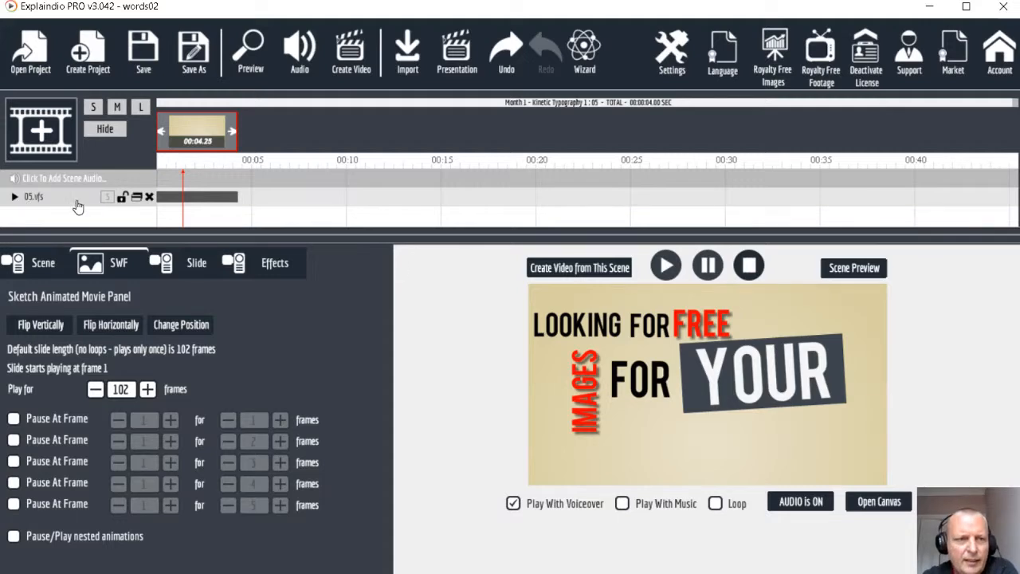
{"action": "left_click", "coordinate": [707, 267]}
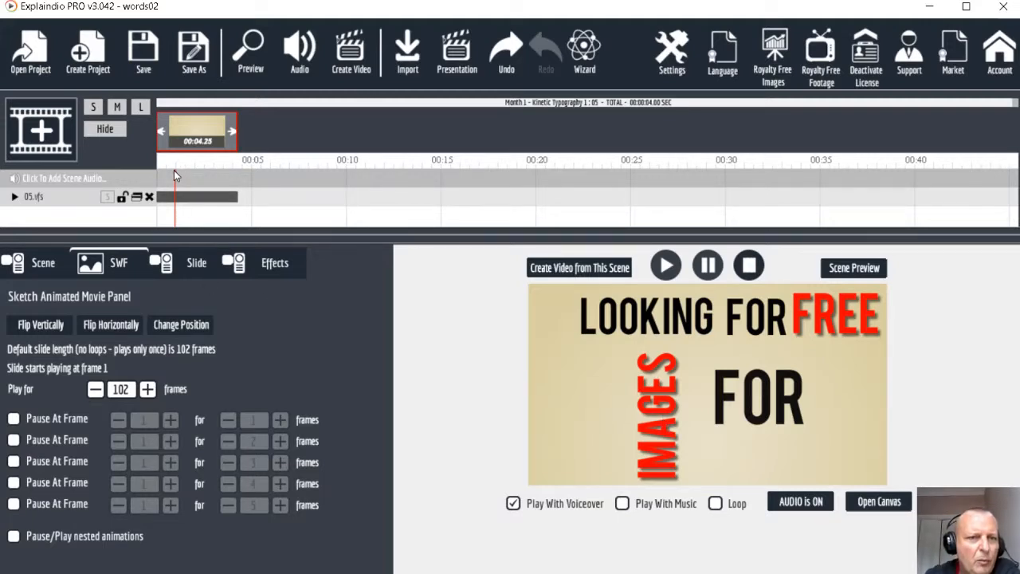
Enable the slide's first pause and set it to occur at frame 24
{"action": "left_click", "coordinate": [13, 419]}
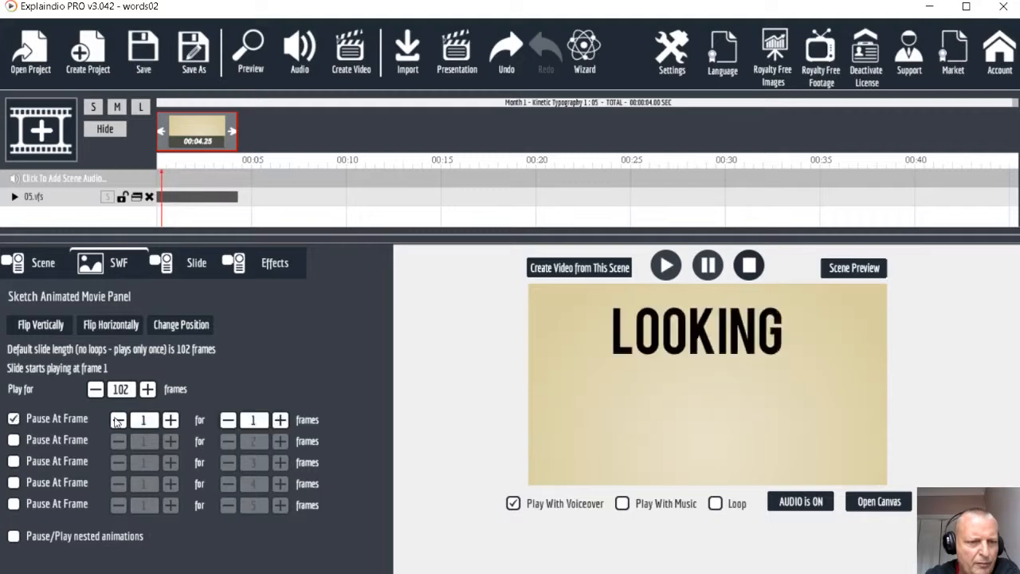
{"action": "left_click", "coordinate": [170, 420]}
{"action": "left_click", "coordinate": [170, 422]}
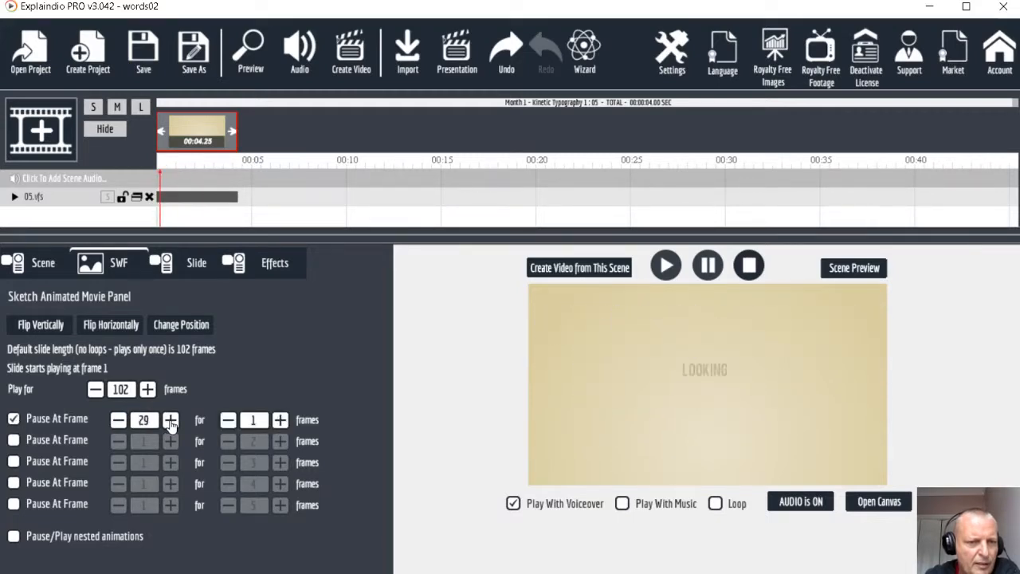
{"action": "left_click", "coordinate": [119, 422]}
{"action": "left_click", "coordinate": [119, 422]}
{"action": "left_click", "coordinate": [118, 422]}
{"action": "left_click", "coordinate": [118, 421]}
{"action": "left_click", "coordinate": [118, 421]}
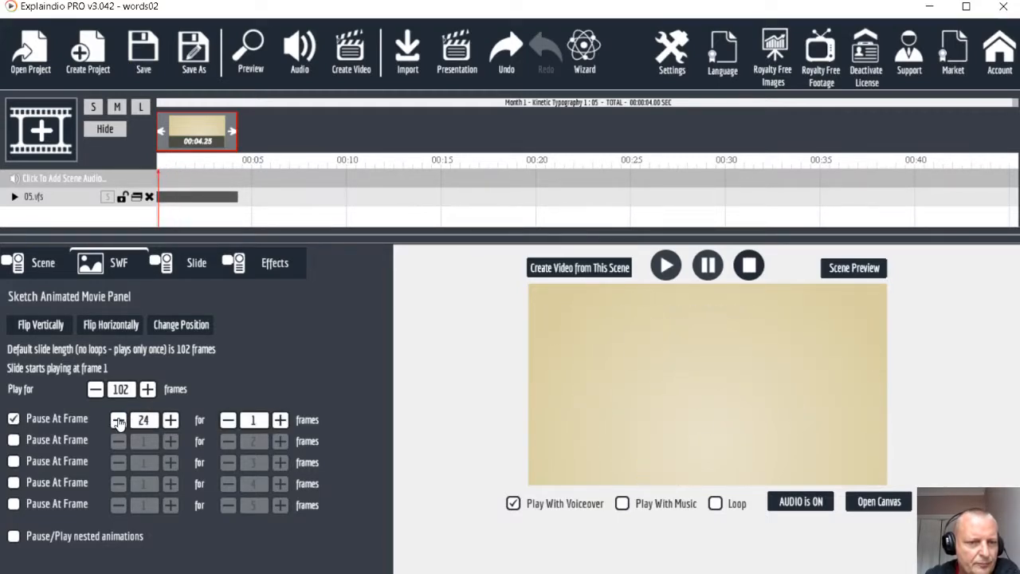
Set the duration of the pause at frame 24 to 24 frames
{"action": "left_click", "coordinate": [279, 420]}
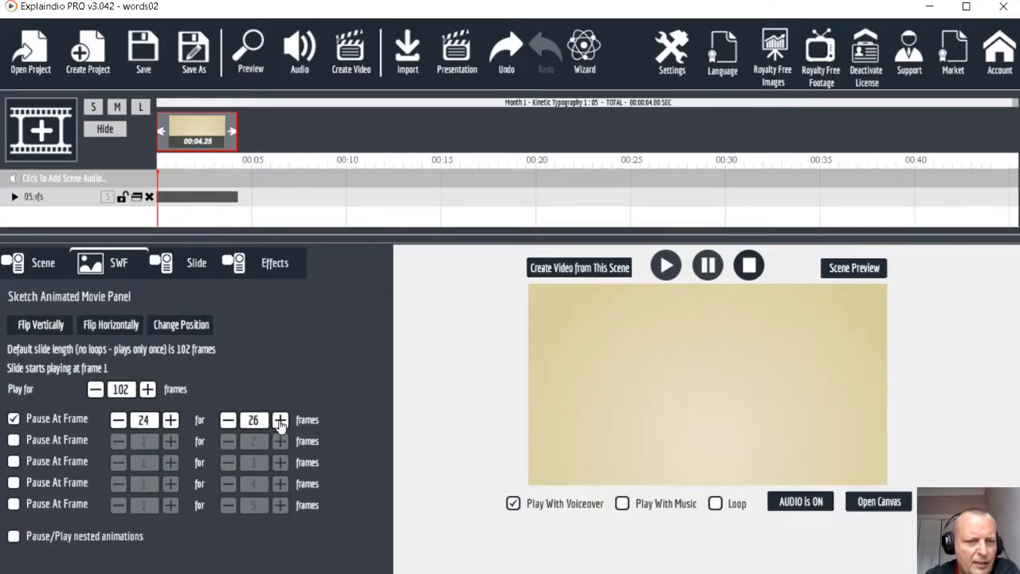
{"action": "left_click", "coordinate": [227, 421]}
{"action": "left_click", "coordinate": [227, 421]}
{"action": "left_click", "coordinate": [228, 422]}
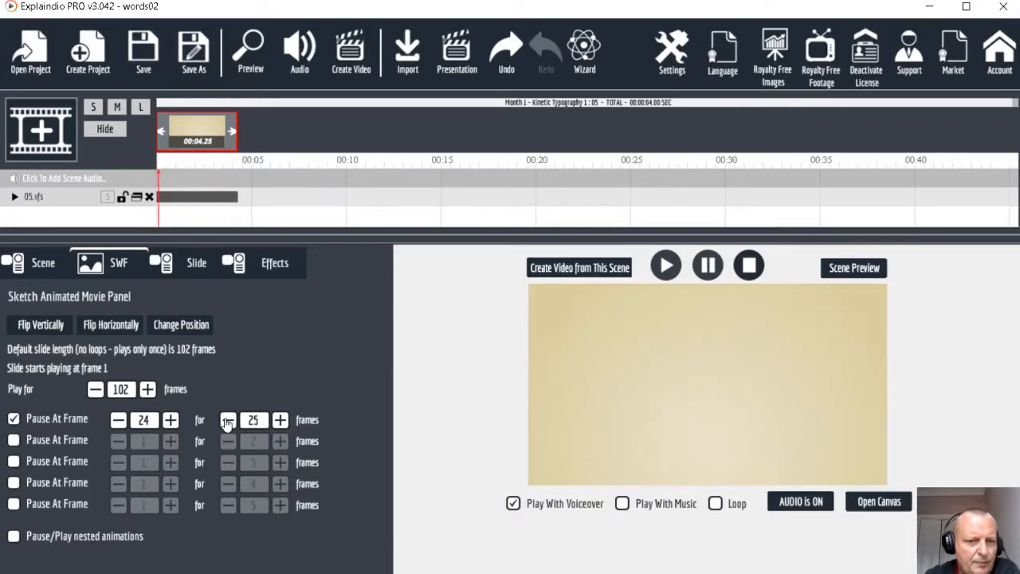
{"action": "left_click", "coordinate": [227, 422]}
{"action": "left_click", "coordinate": [227, 421]}
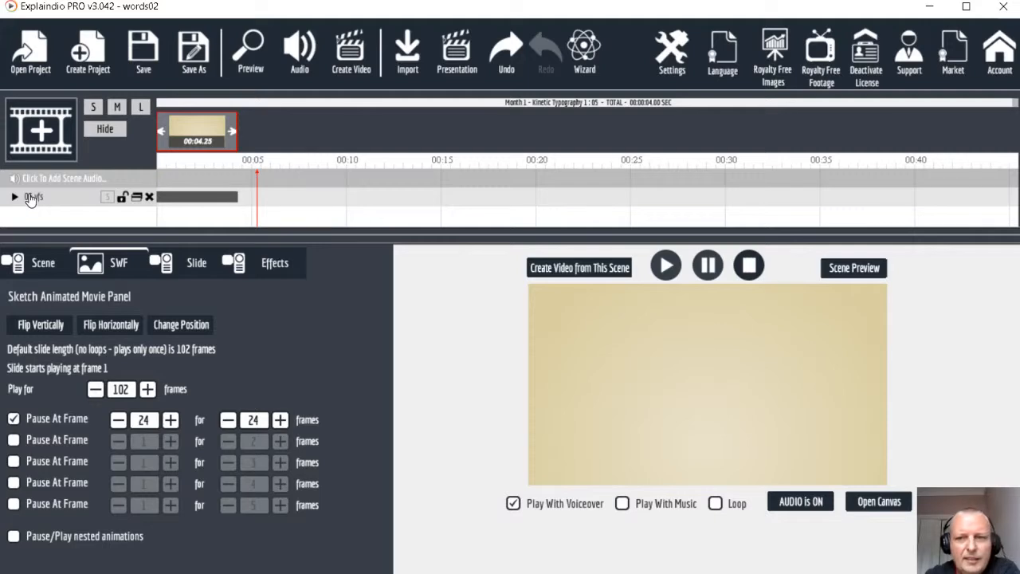
Preview the slide with the pause and shorten the pause at frame 24 to 12 frames
{"action": "left_click", "coordinate": [33, 195]}
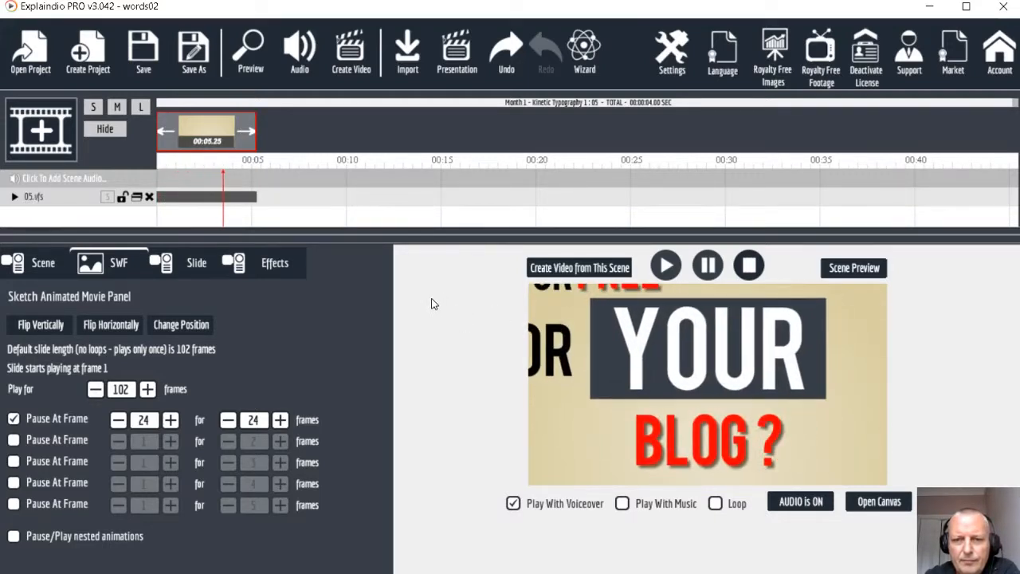
{"action": "left_click", "coordinate": [227, 421]}
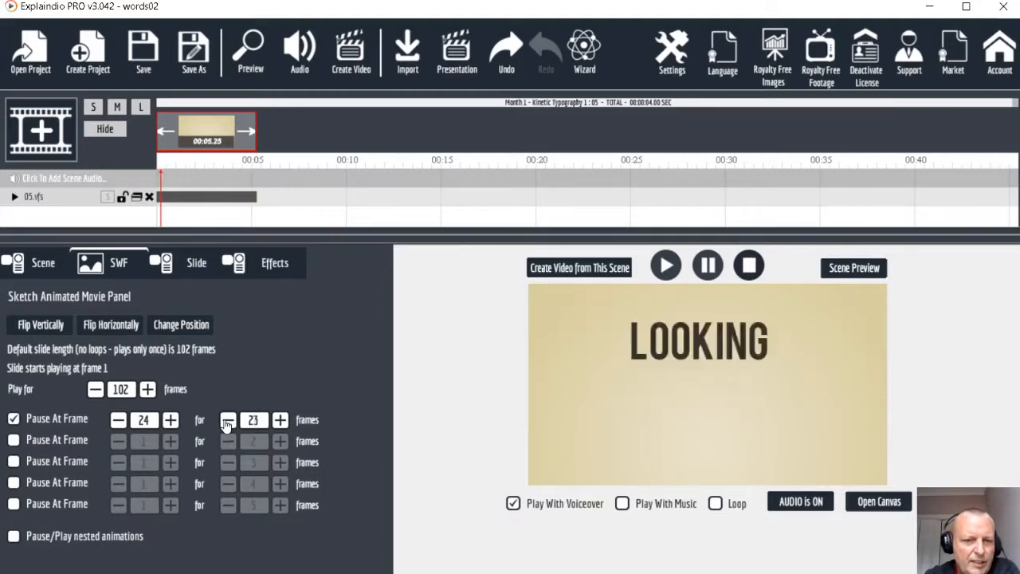
{"action": "left_click", "coordinate": [227, 421]}
{"action": "left_click", "coordinate": [227, 420]}
{"action": "left_click", "coordinate": [227, 421]}
{"action": "left_click", "coordinate": [227, 421]}
{"action": "left_click", "coordinate": [227, 421]}
{"action": "left_click", "coordinate": [227, 421]}
{"action": "left_click", "coordinate": [227, 421]}
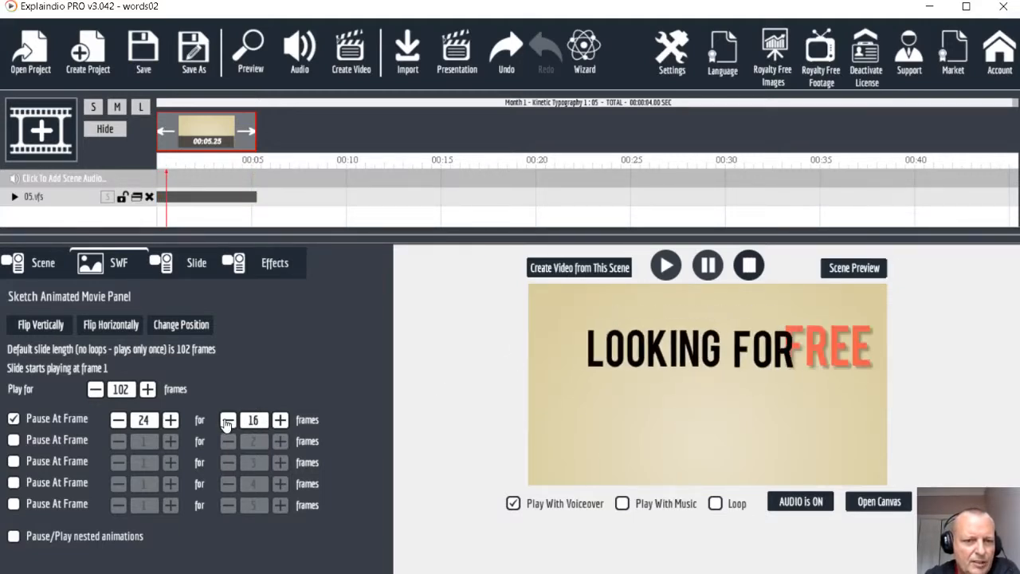
{"action": "left_click", "coordinate": [227, 420]}
{"action": "left_click", "coordinate": [227, 421]}
{"action": "left_click", "coordinate": [227, 421]}
{"action": "left_click", "coordinate": [227, 421]}
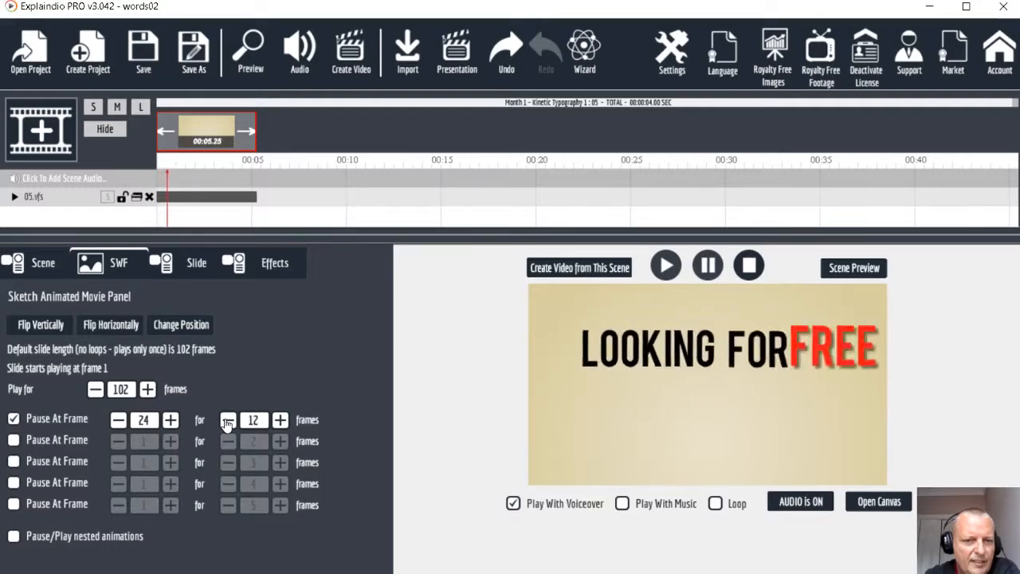
Shorten the slide's pause at frame 24 to 10 frames
{"action": "left_click", "coordinate": [227, 421]}
{"action": "left_click", "coordinate": [227, 420]}
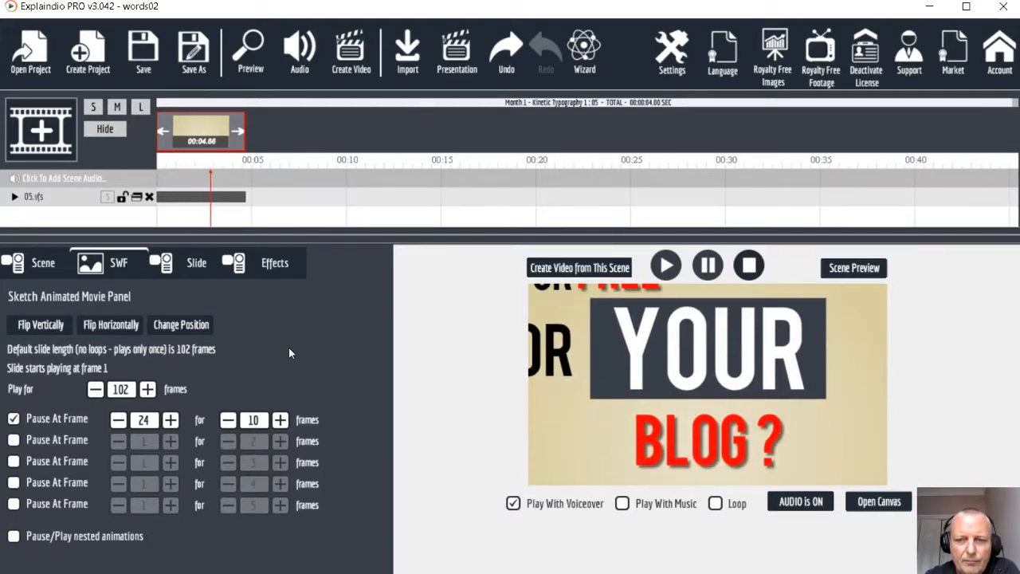
Try frames 21, 22 and 23 as the start of the first pause and restore it to frame 24
{"action": "left_click", "coordinate": [117, 420]}
{"action": "left_click", "coordinate": [117, 420]}
{"action": "left_click", "coordinate": [117, 420]}
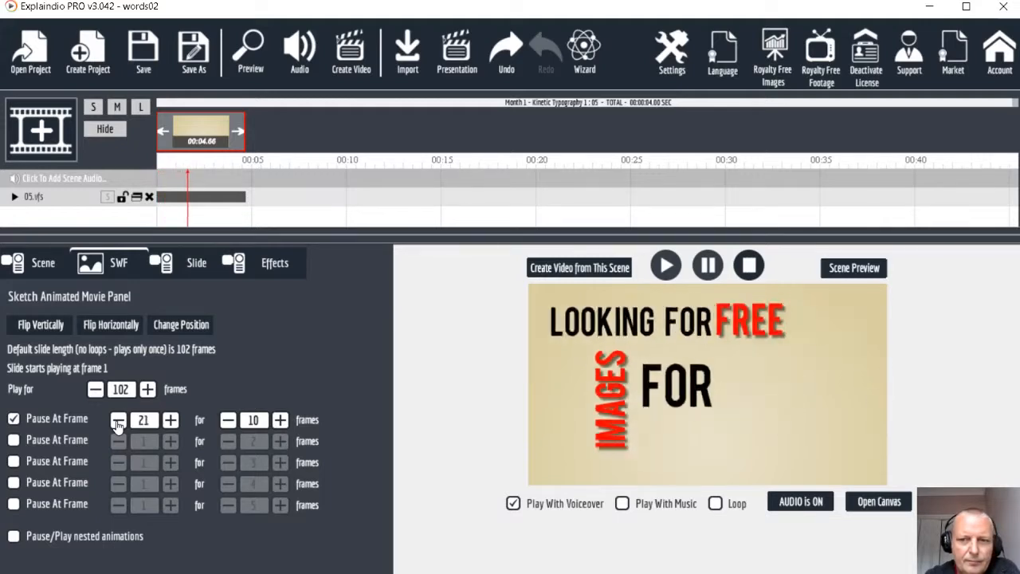
{"action": "left_click", "coordinate": [170, 420]}
{"action": "left_click", "coordinate": [169, 420]}
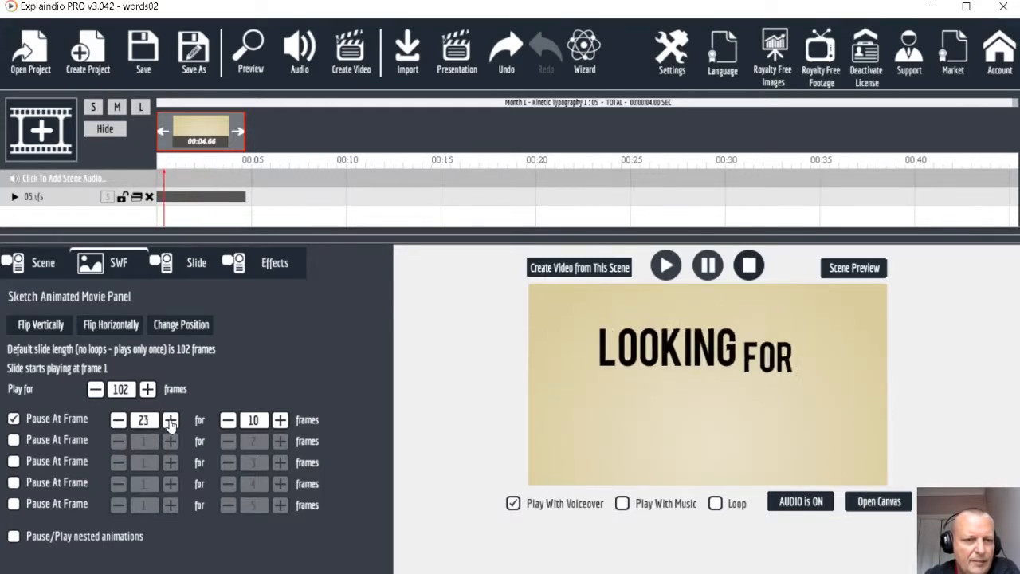
{"action": "left_click", "coordinate": [117, 420]}
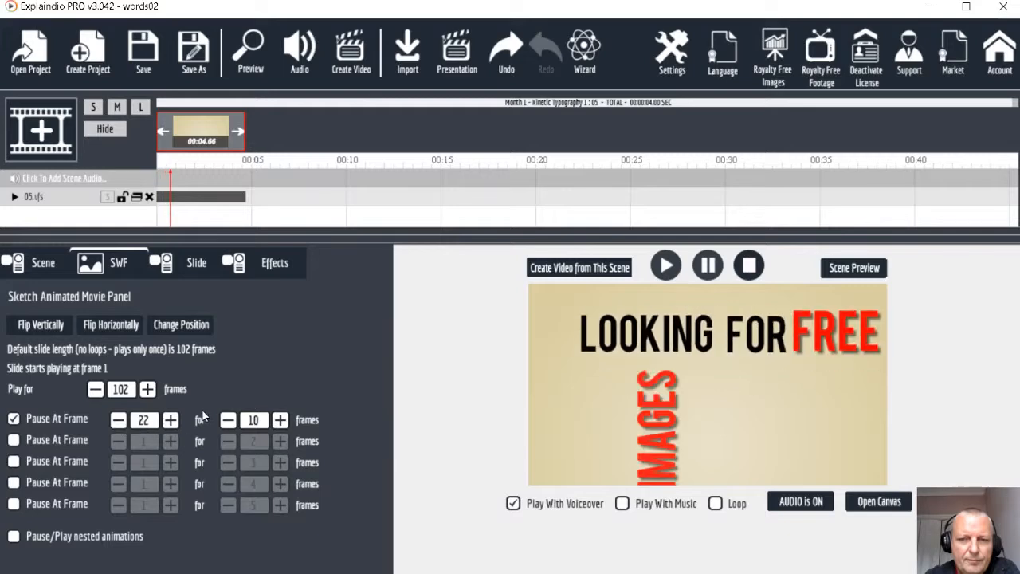
{"action": "left_click", "coordinate": [170, 420]}
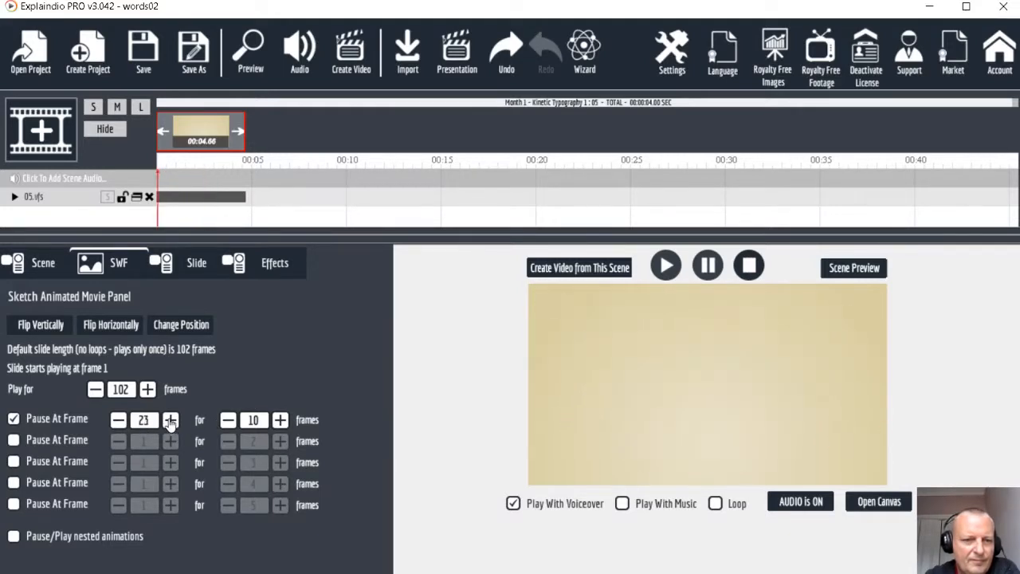
{"action": "left_click", "coordinate": [170, 420]}
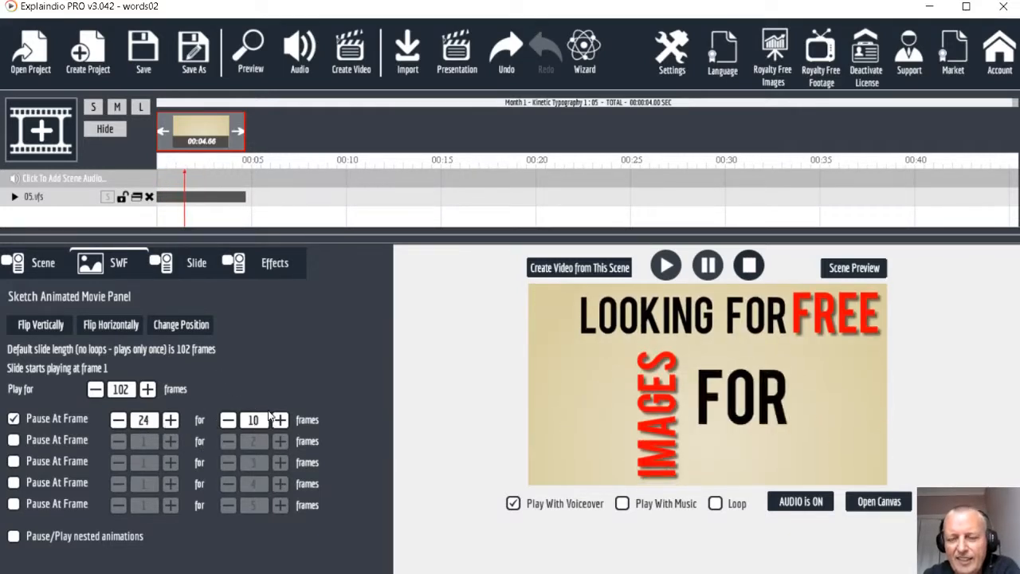
Shorten the slide's pause at frame 24 to 5 frames
{"action": "left_click", "coordinate": [228, 420]}
{"action": "left_click", "coordinate": [228, 420]}
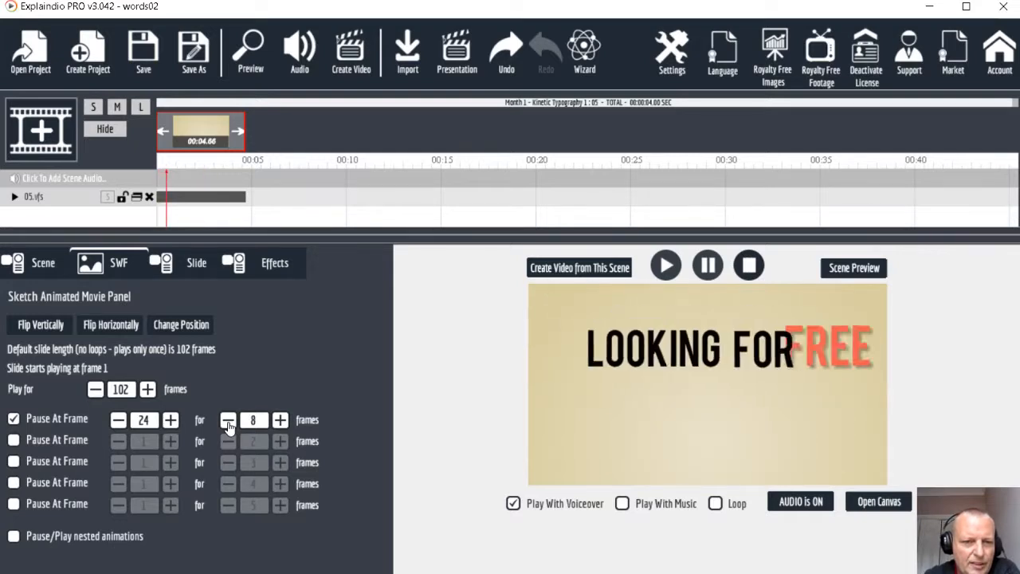
{"action": "left_click", "coordinate": [228, 420]}
{"action": "left_click", "coordinate": [228, 419]}
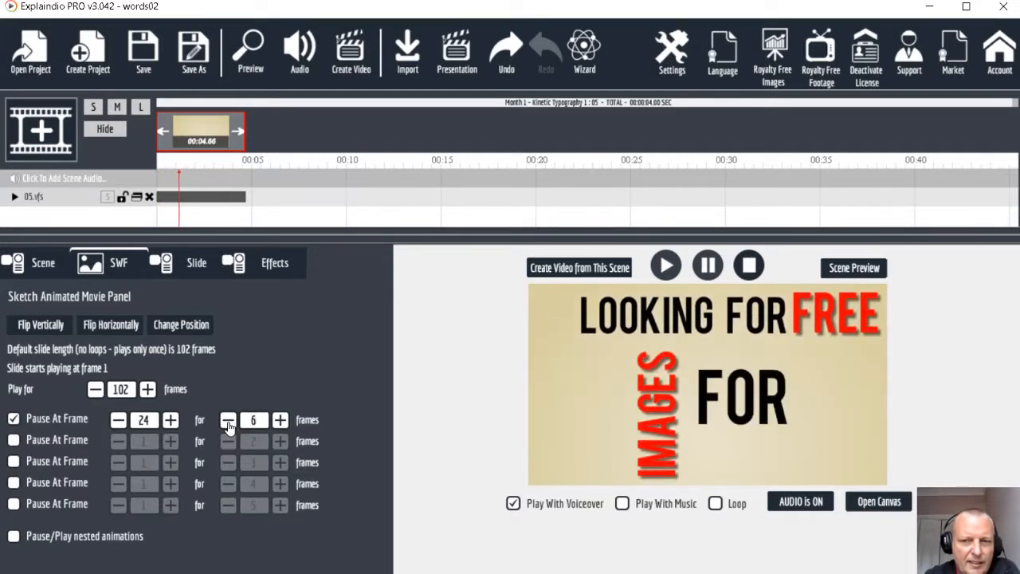
{"action": "left_click", "coordinate": [228, 420]}
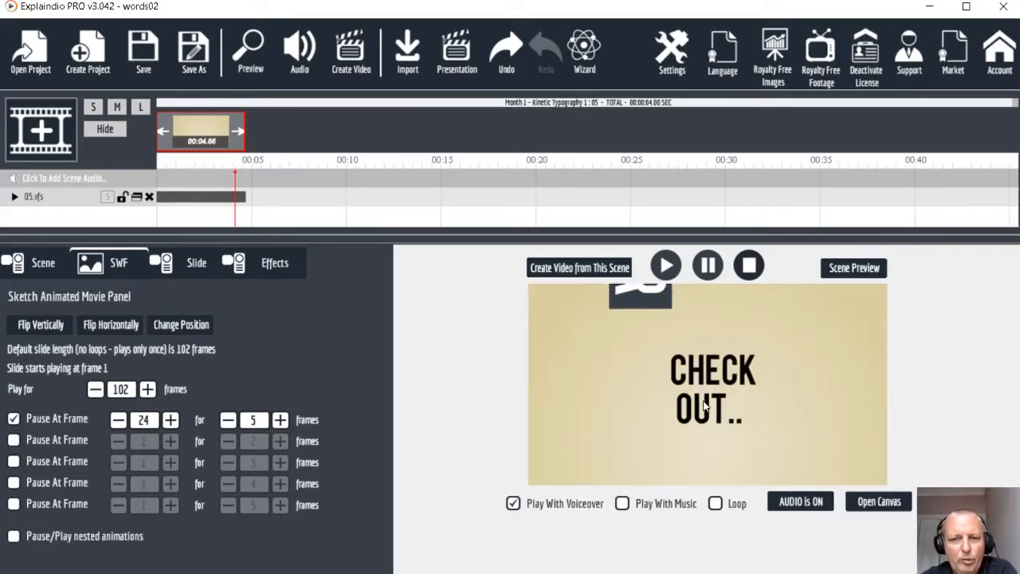
Enable the slide's second pause and, after replaying the animation to judge the timing, set it to occur at frame 60
{"action": "left_click", "coordinate": [13, 442]}
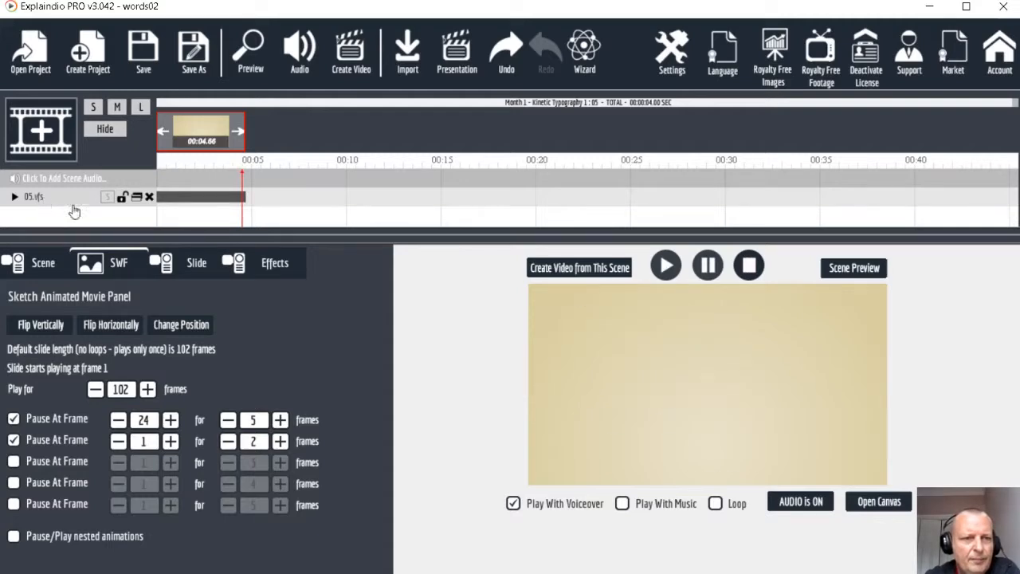
{"action": "left_click", "coordinate": [666, 265]}
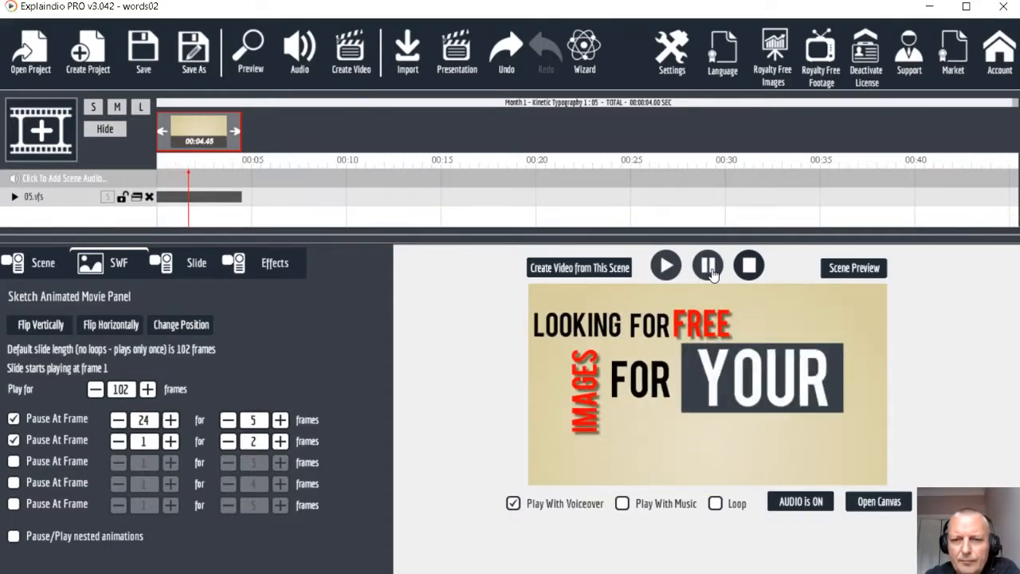
{"action": "left_click", "coordinate": [665, 266]}
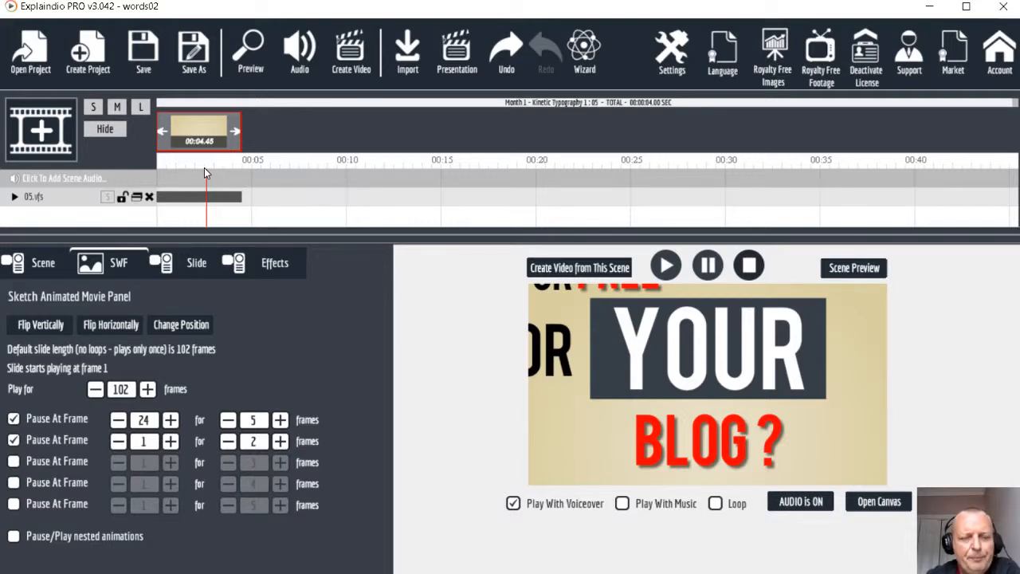
{"action": "left_click", "coordinate": [170, 440]}
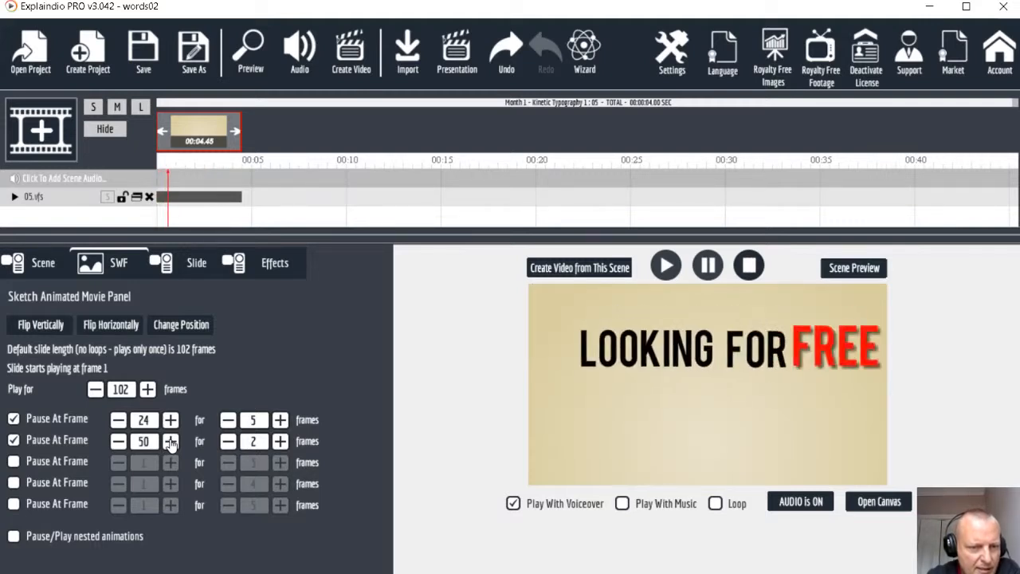
{"action": "left_click", "coordinate": [171, 441]}
{"action": "left_click", "coordinate": [170, 441]}
{"action": "left_click", "coordinate": [171, 440]}
{"action": "left_click", "coordinate": [171, 441]}
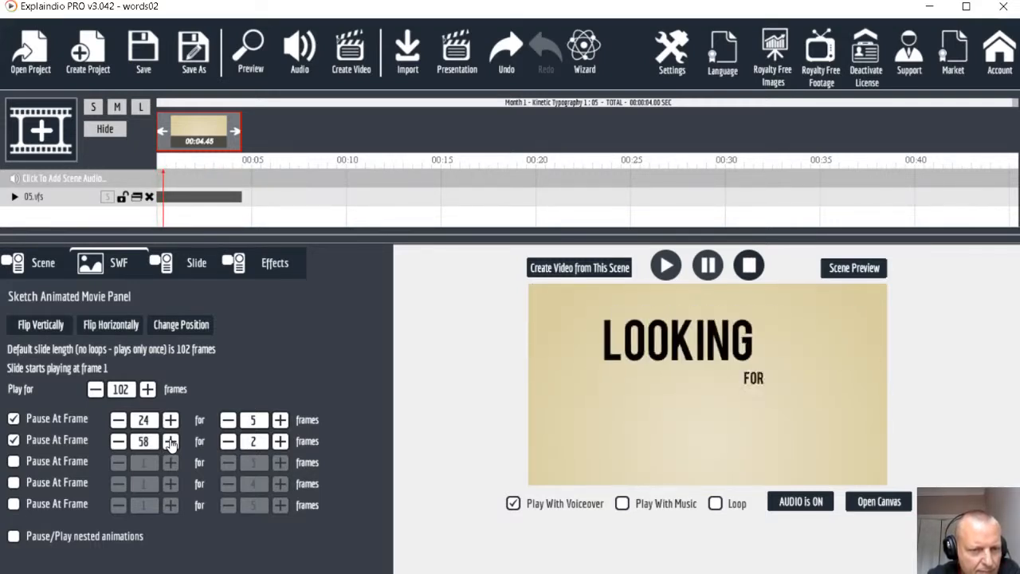
Set the duration of the second pause at frame 60 to 12 frames
{"action": "left_click", "coordinate": [279, 440]}
{"action": "type", "text": "0"}
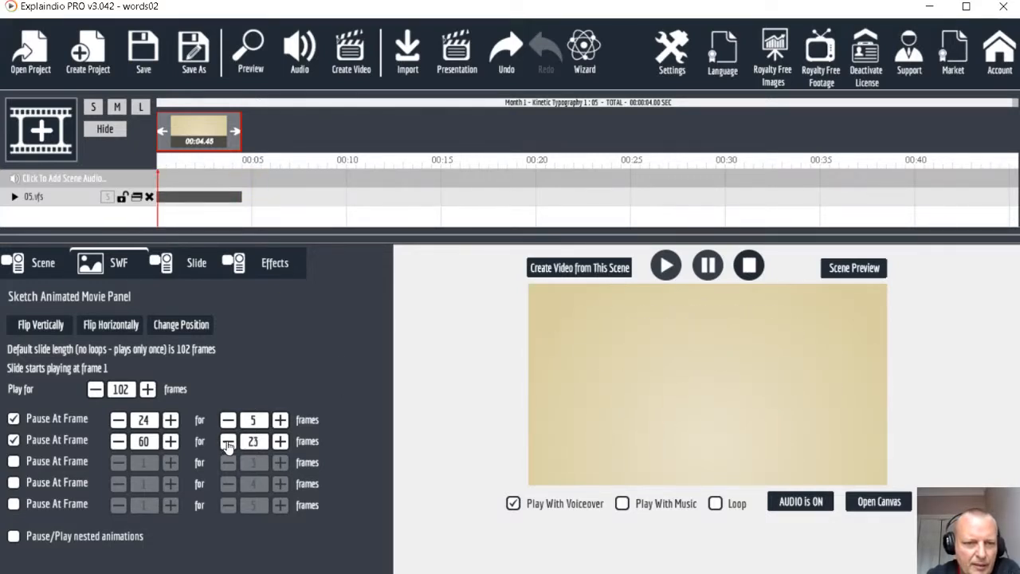
{"action": "key", "text": "BackSpace"}
{"action": "left_click", "coordinate": [280, 443]}
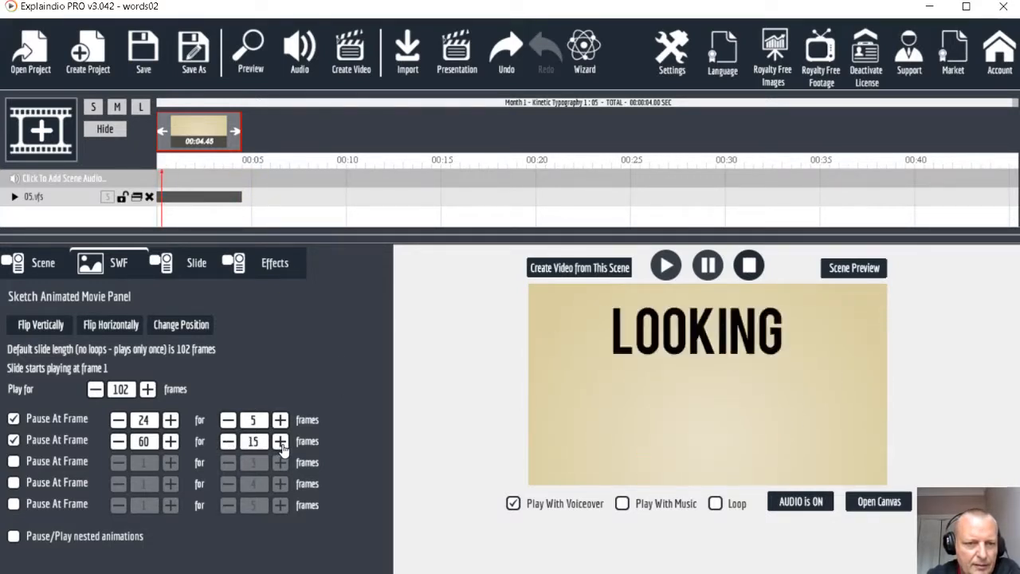
{"action": "left_click", "coordinate": [228, 442]}
{"action": "left_click", "coordinate": [228, 442]}
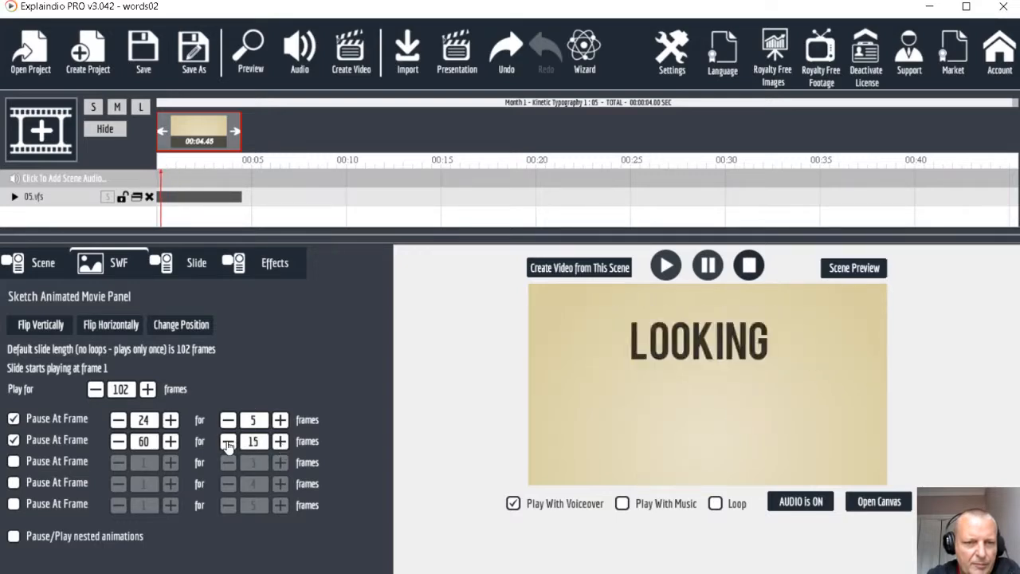
{"action": "left_click", "coordinate": [228, 443]}
{"action": "left_click", "coordinate": [228, 443]}
{"action": "left_click", "coordinate": [227, 443]}
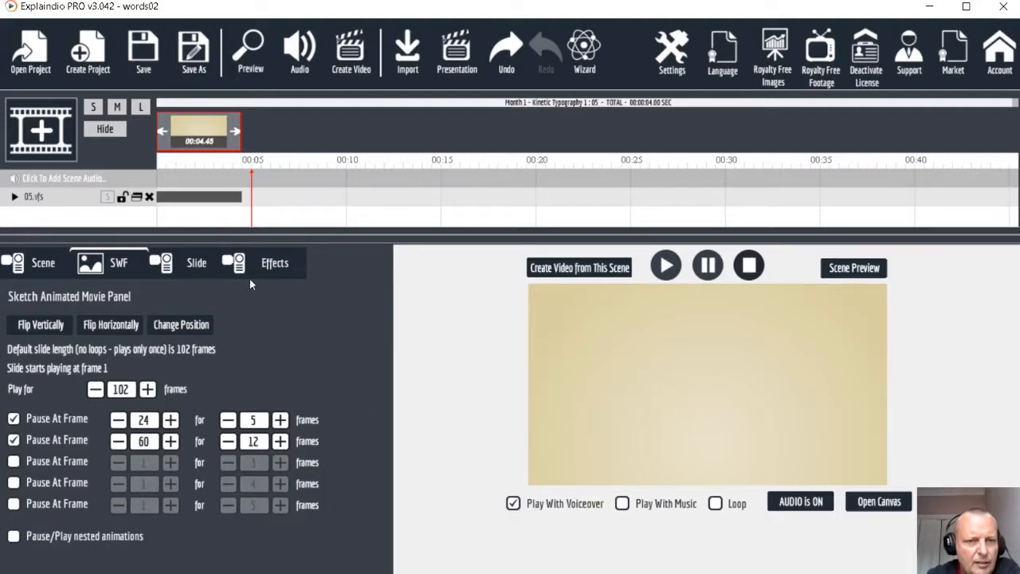
Look at the slide's text areas and replay the animation, halting it at the words "CHECK OUT.."
{"action": "left_click", "coordinate": [196, 270]}
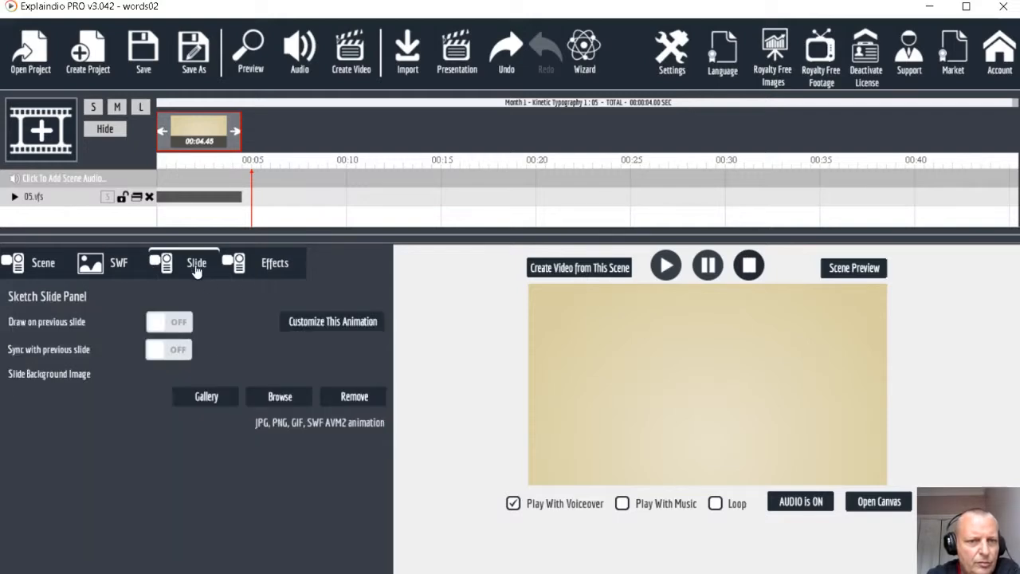
{"action": "left_click", "coordinate": [293, 326]}
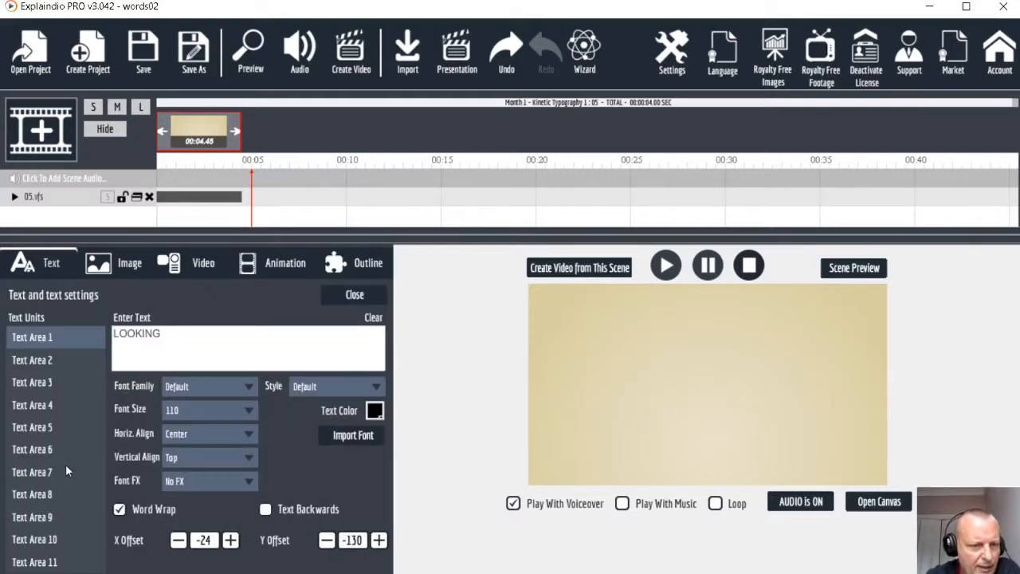
{"action": "left_click", "coordinate": [46, 539]}
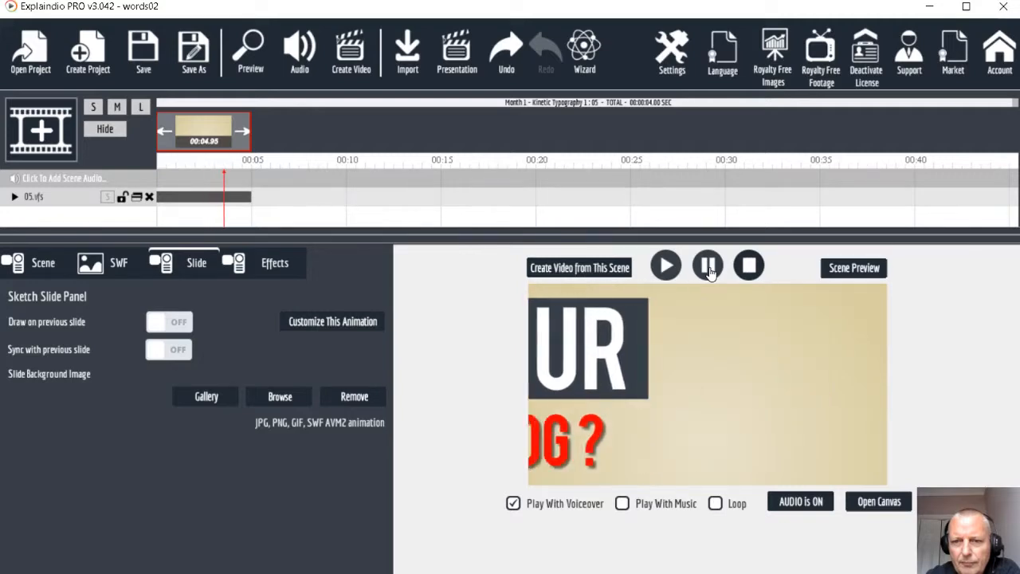
{"action": "left_click", "coordinate": [708, 268]}
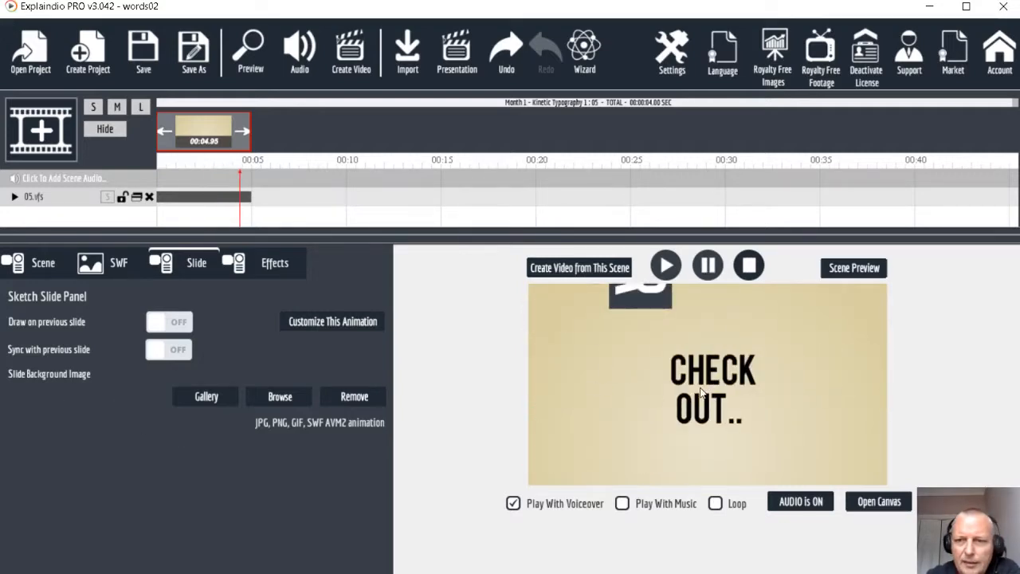
Open the slide's animation customization and show its outline unit settings
{"action": "left_click", "coordinate": [40, 263]}
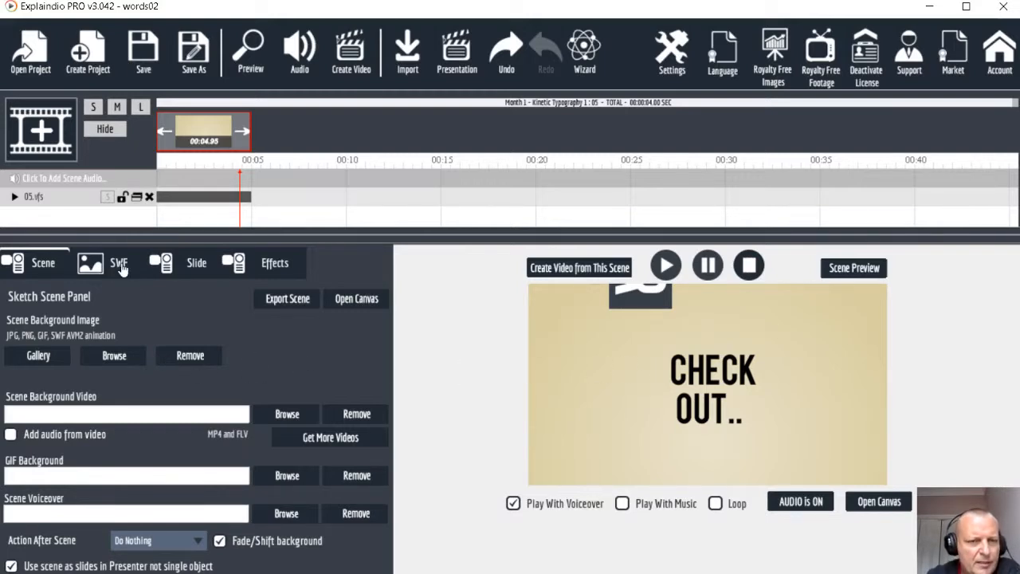
{"action": "left_click", "coordinate": [268, 271]}
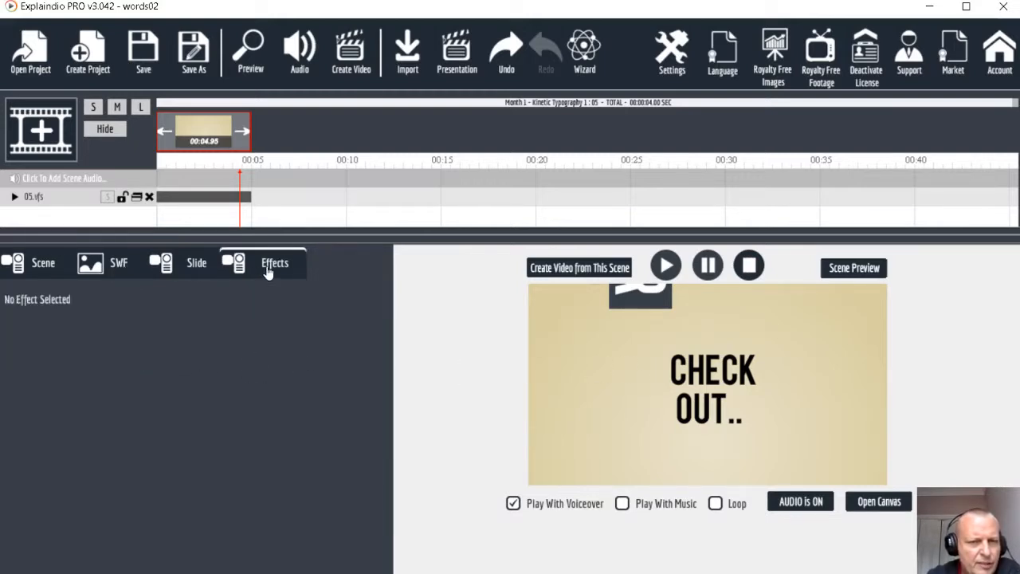
{"action": "left_click", "coordinate": [206, 267]}
{"action": "left_click", "coordinate": [317, 323]}
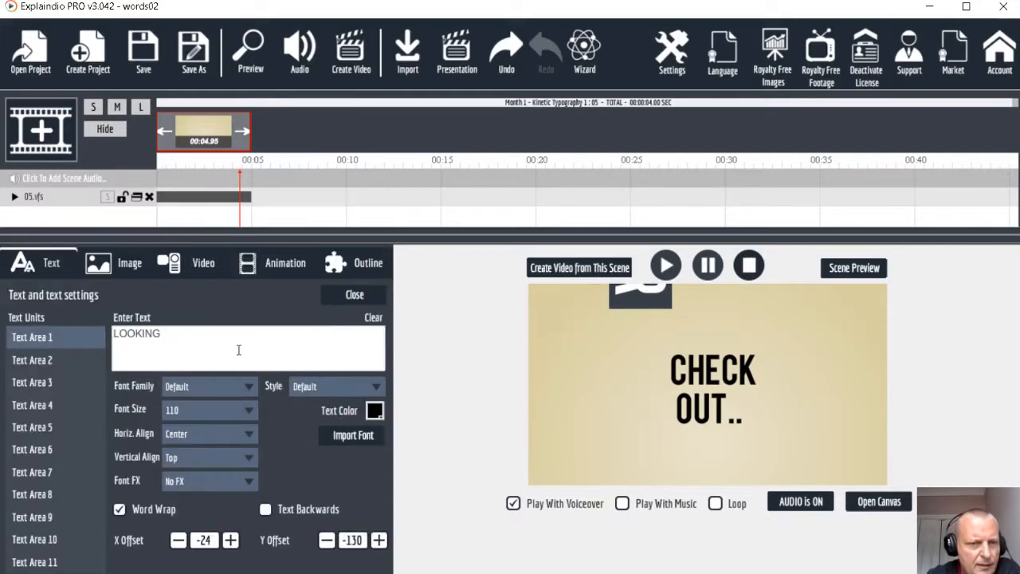
{"action": "left_click", "coordinate": [350, 268]}
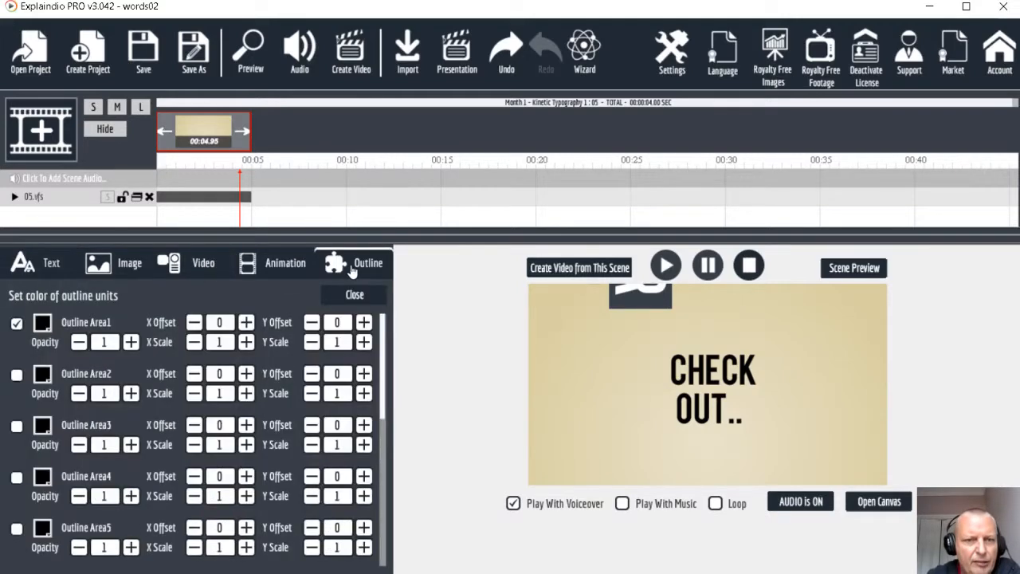
Try outline areas 5 and 6 to see what they add to the slide, leaving both switched off
{"action": "scroll", "coordinate": [88, 426], "scroll_direction": "down", "scroll_amount": 3}
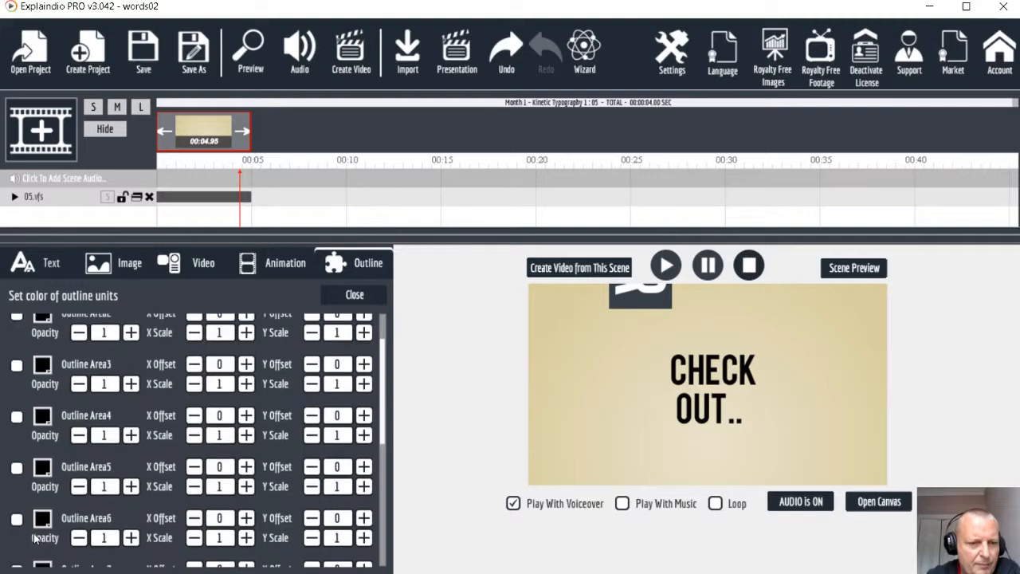
{"action": "scroll", "coordinate": [157, 491], "scroll_direction": "down", "scroll_amount": 1}
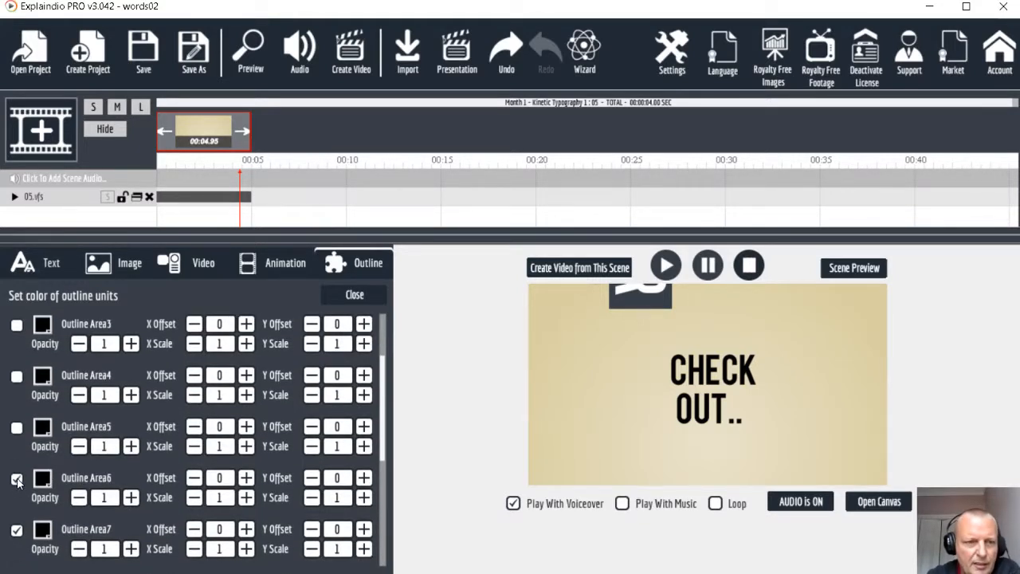
{"action": "left_click", "coordinate": [16, 427]}
{"action": "left_click", "coordinate": [17, 428]}
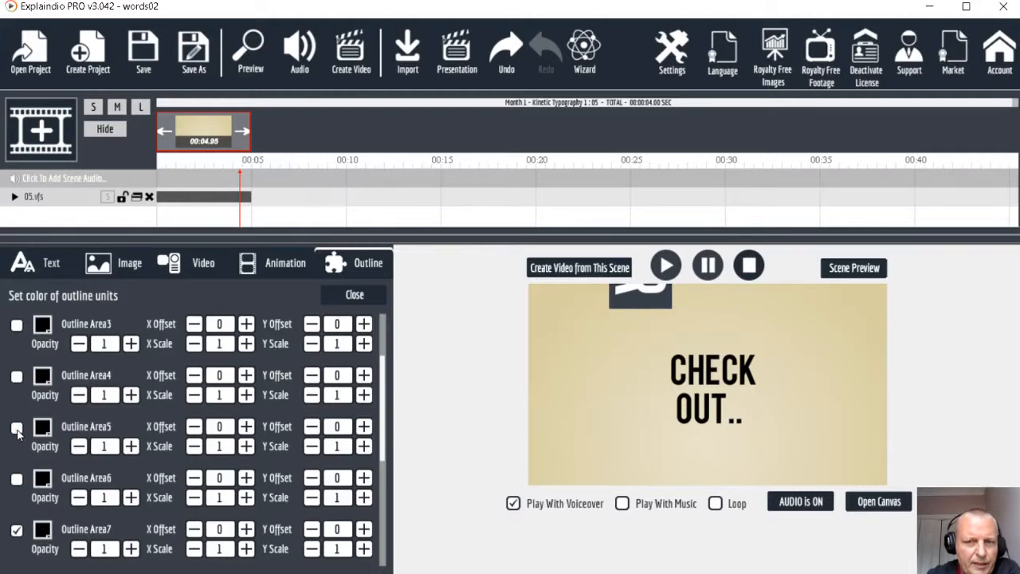
{"action": "left_click", "coordinate": [17, 428]}
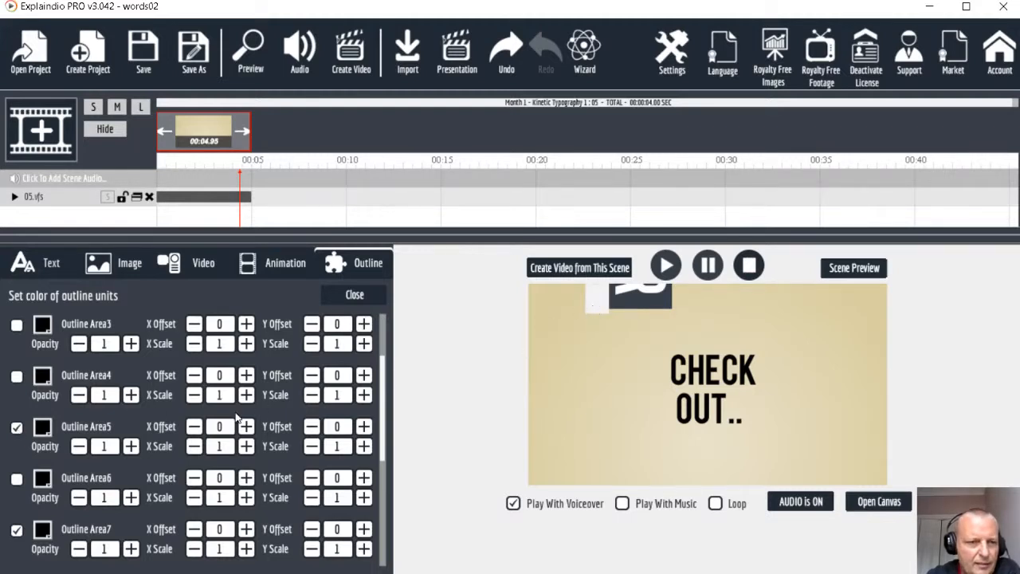
{"action": "left_click", "coordinate": [17, 428]}
Enable Outline Area4 to show its white block on the slide and return to the text settings
{"action": "left_click", "coordinate": [17, 376]}
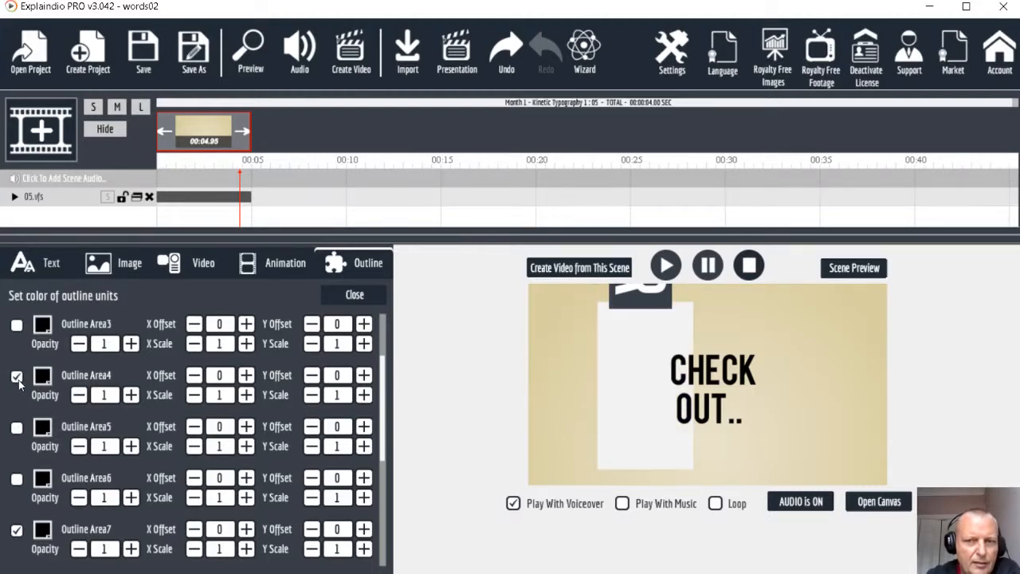
{"action": "left_click", "coordinate": [17, 377]}
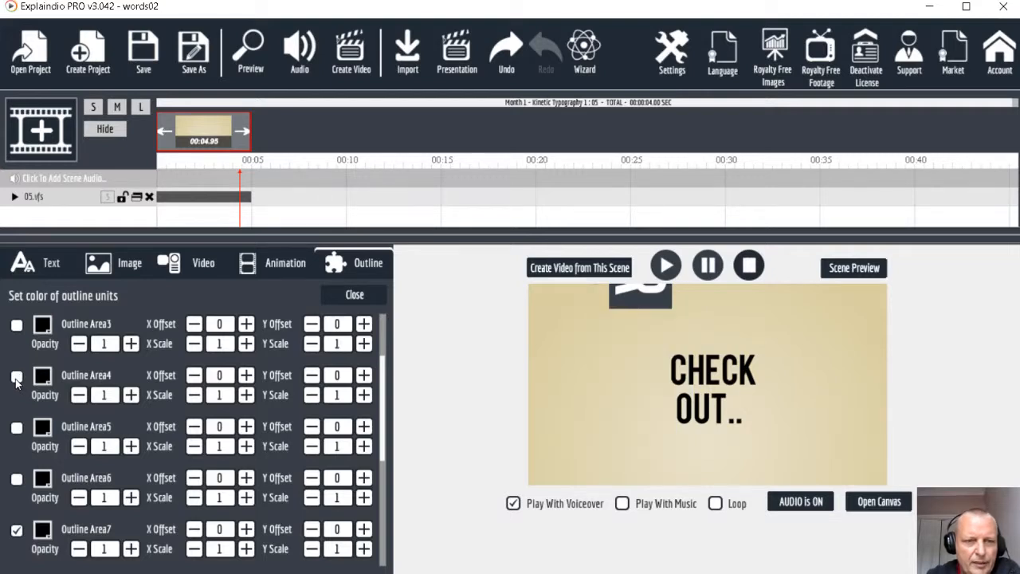
{"action": "left_click", "coordinate": [17, 377]}
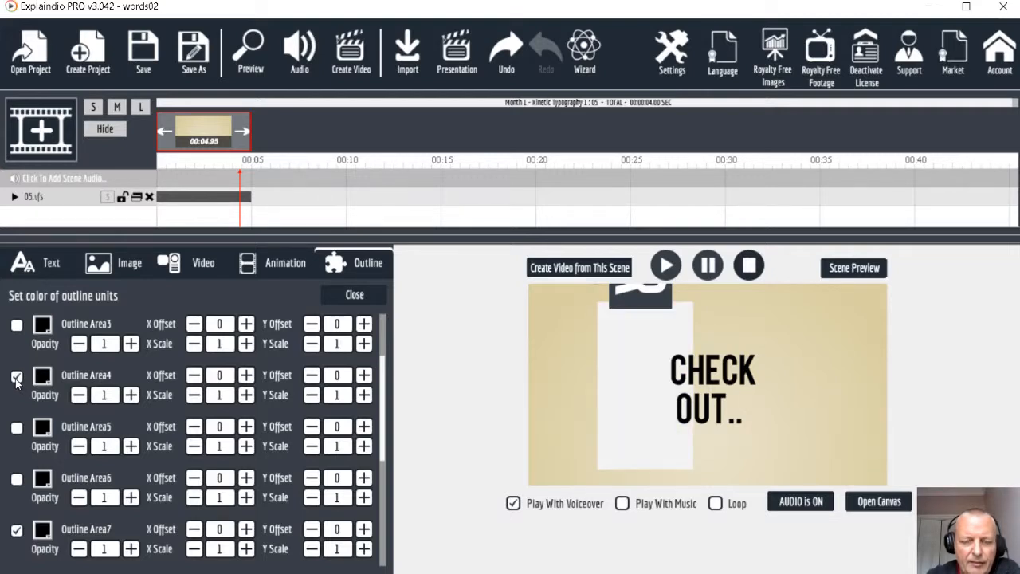
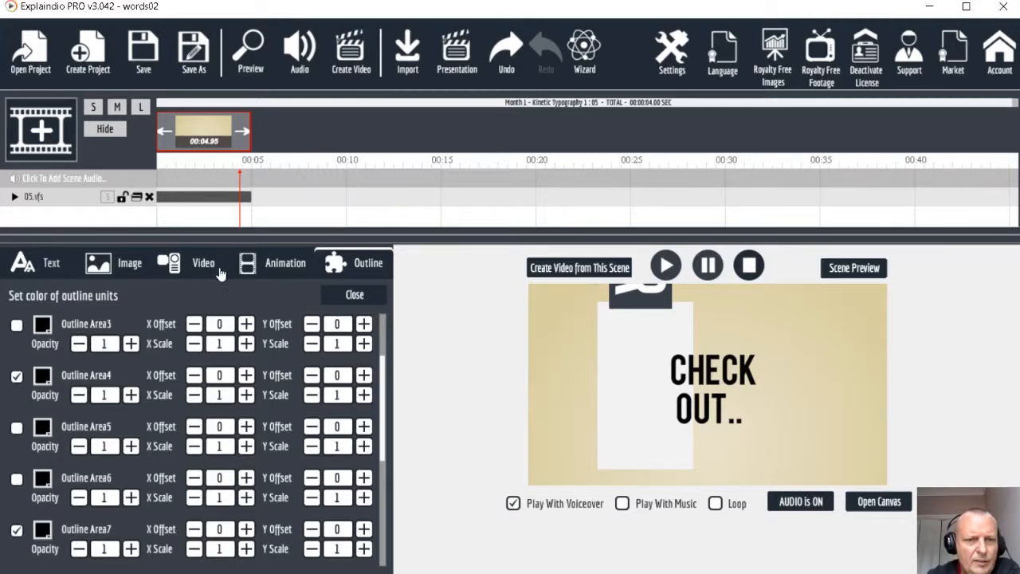
{"action": "left_click", "coordinate": [53, 266]}
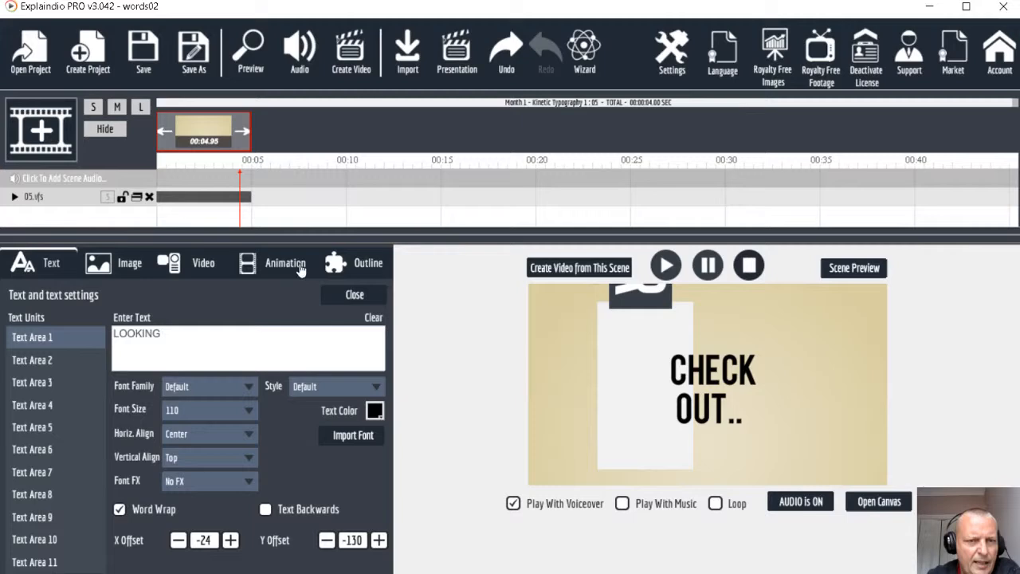
Set the X offset of the word "CHECK" in Text Area 10 to -200
{"action": "left_click", "coordinate": [360, 264]}
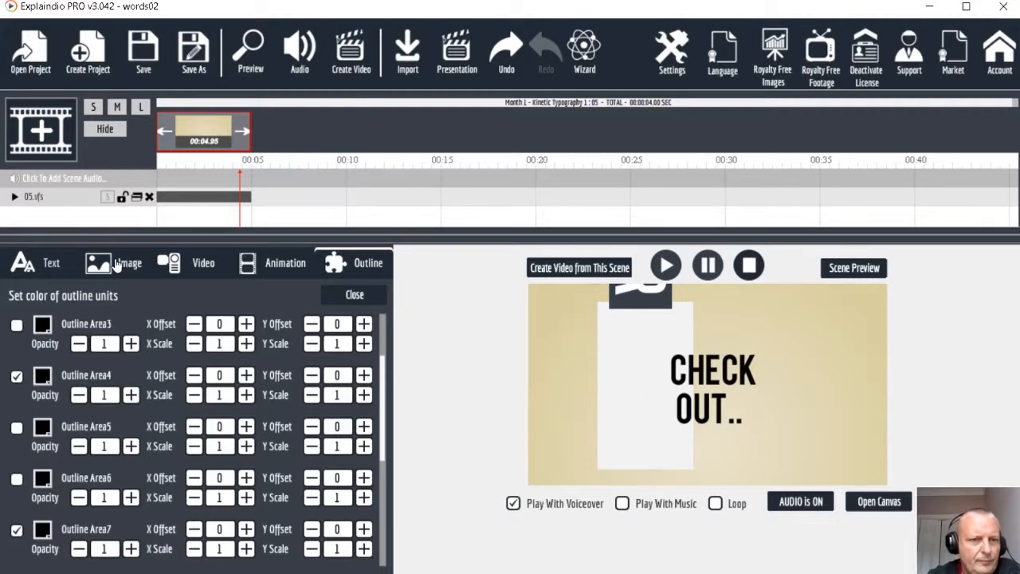
{"action": "left_click", "coordinate": [48, 269]}
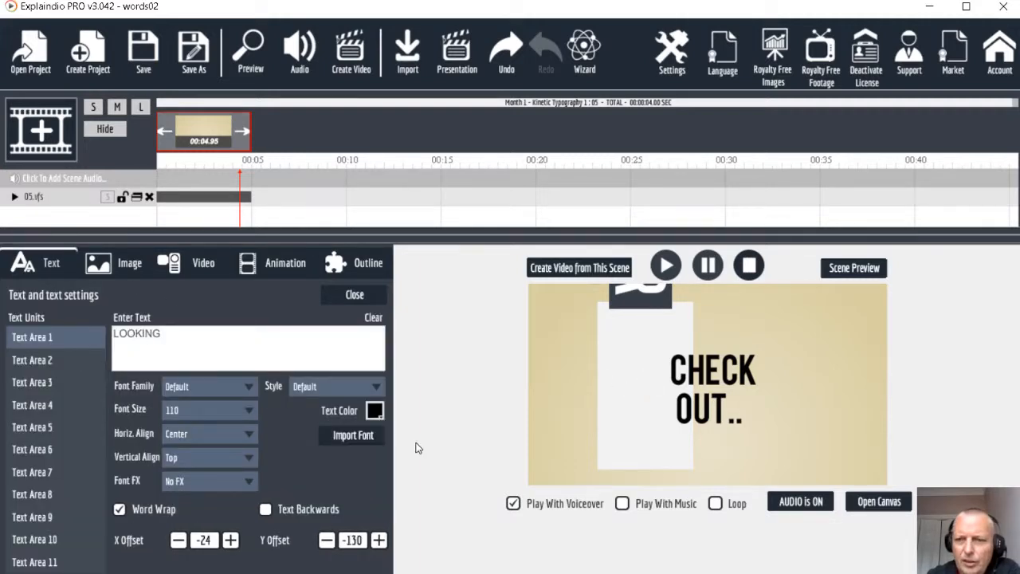
{"action": "left_click", "coordinate": [54, 544]}
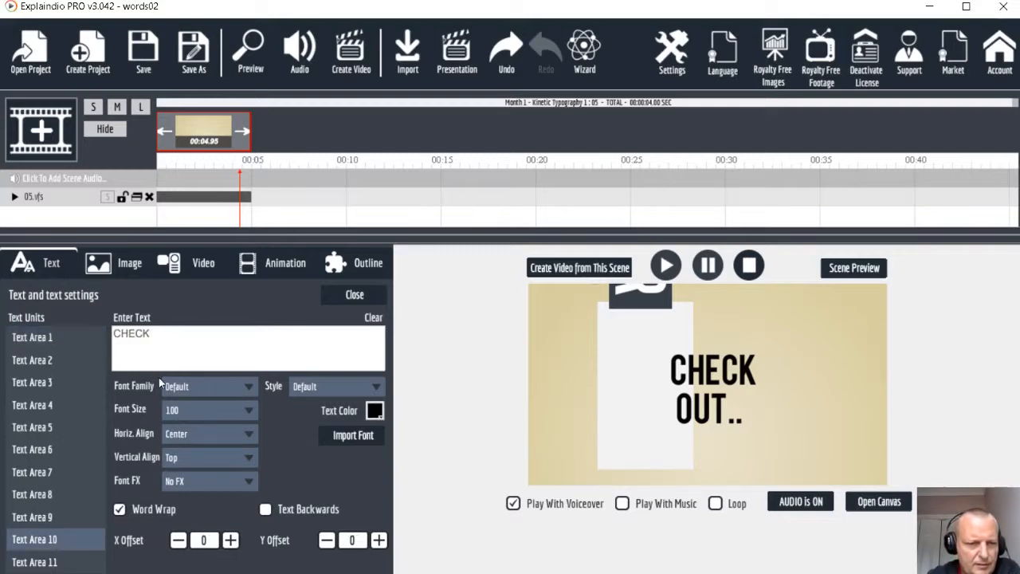
{"action": "left_click_drag", "start_coordinate": [183, 542], "coordinate": [181, 543]}
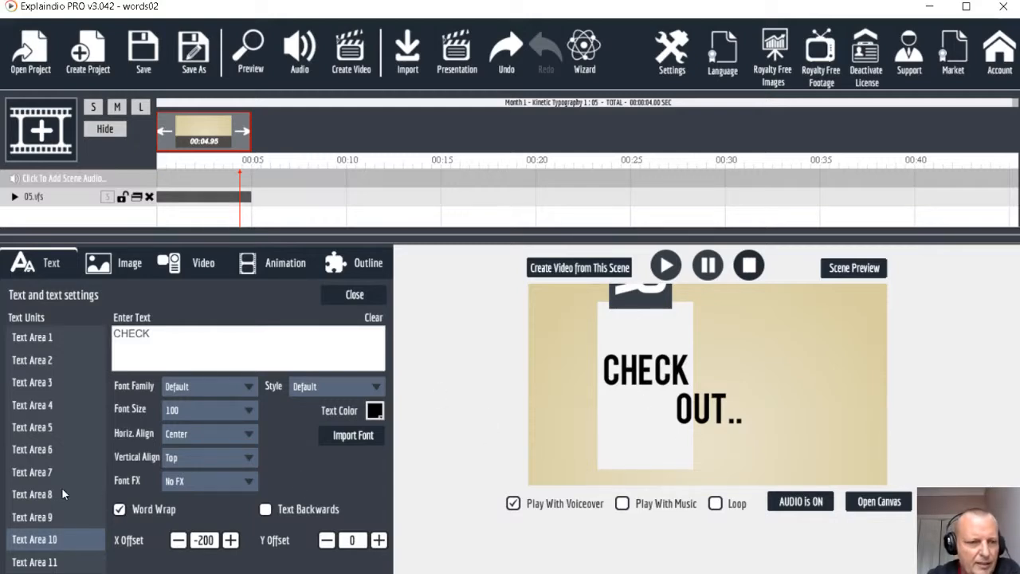
Set the word "OUT.." in Text Area 11 to an X offset of -165 and a Y offset of 10
{"action": "left_click", "coordinate": [45, 562]}
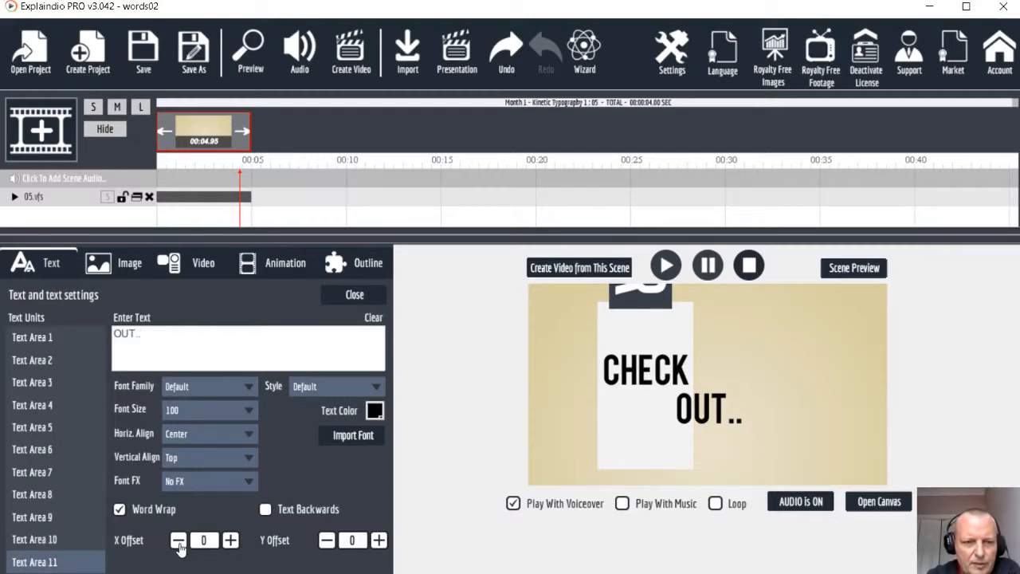
{"action": "left_click_drag", "start_coordinate": [179, 543], "coordinate": [178, 545]}
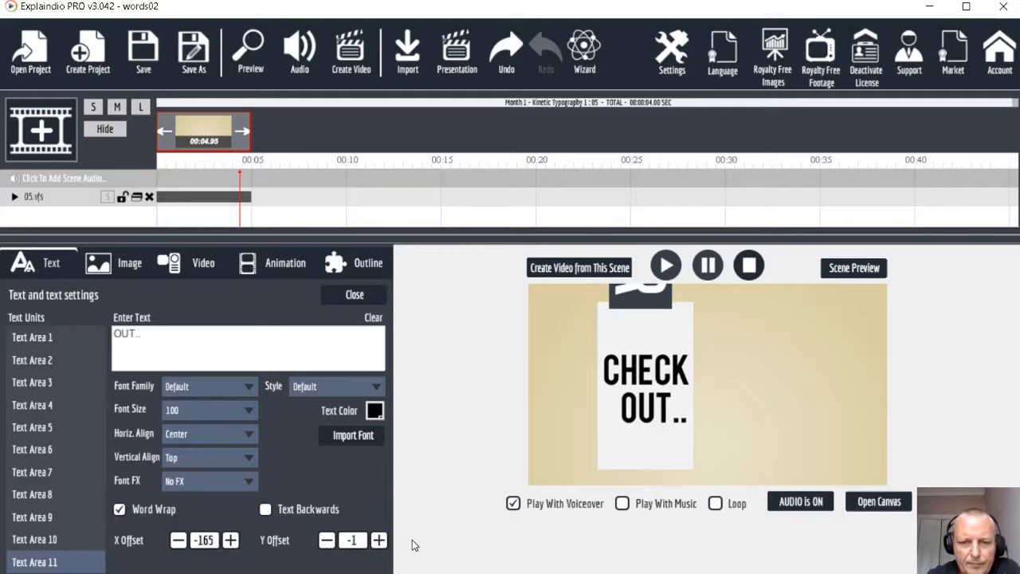
{"action": "left_click", "coordinate": [379, 541]}
{"action": "left_click", "coordinate": [380, 541]}
{"action": "left_click", "coordinate": [379, 541]}
{"action": "left_click_drag", "start_coordinate": [380, 541], "coordinate": [379, 541]}
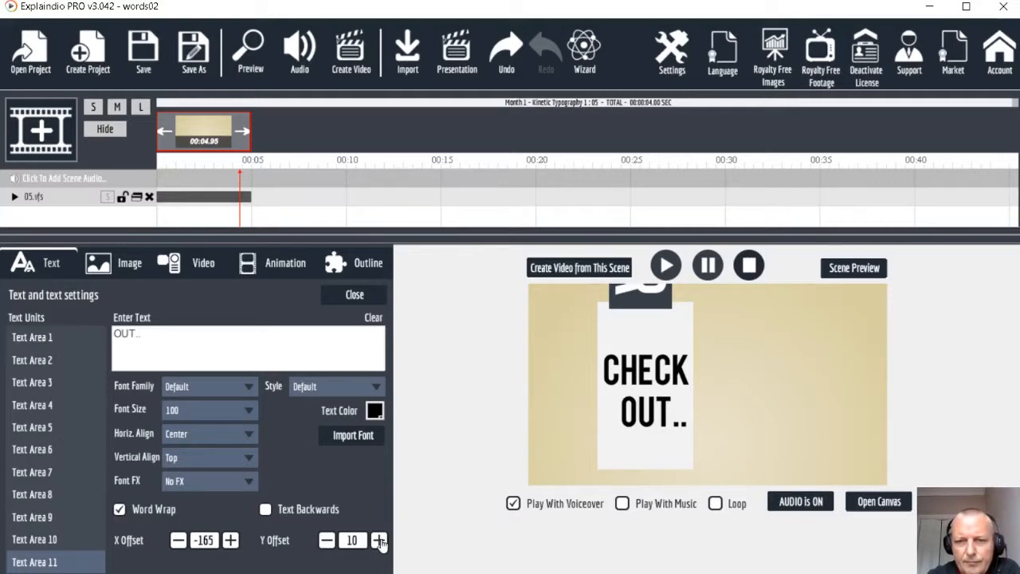
Raise the word "CHECK" in Text Area 10 by setting its Y offset to -17
{"action": "left_click", "coordinate": [36, 539]}
{"action": "left_click", "coordinate": [327, 541]}
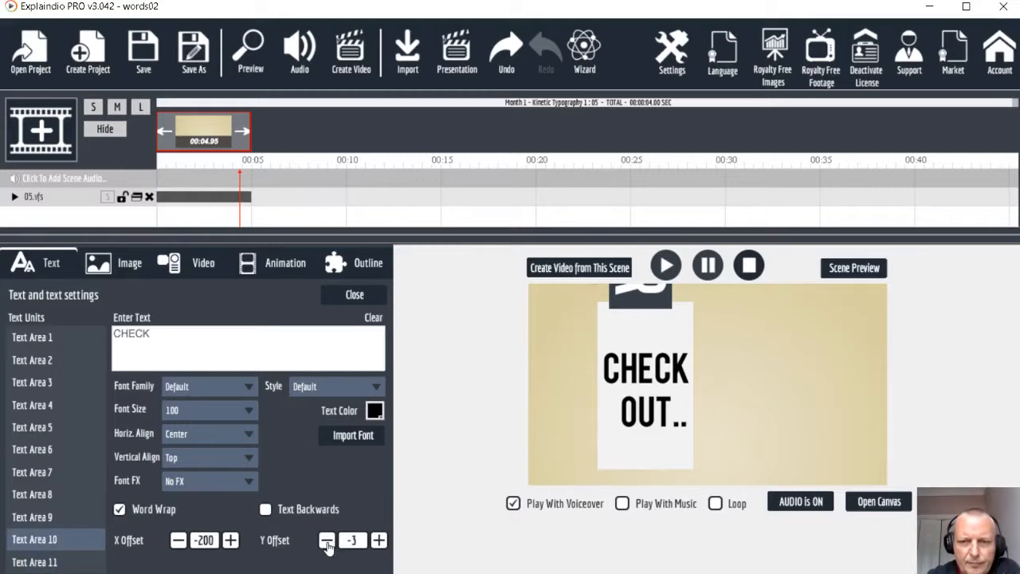
{"action": "left_click_drag", "start_coordinate": [326, 540], "coordinate": [326, 541]}
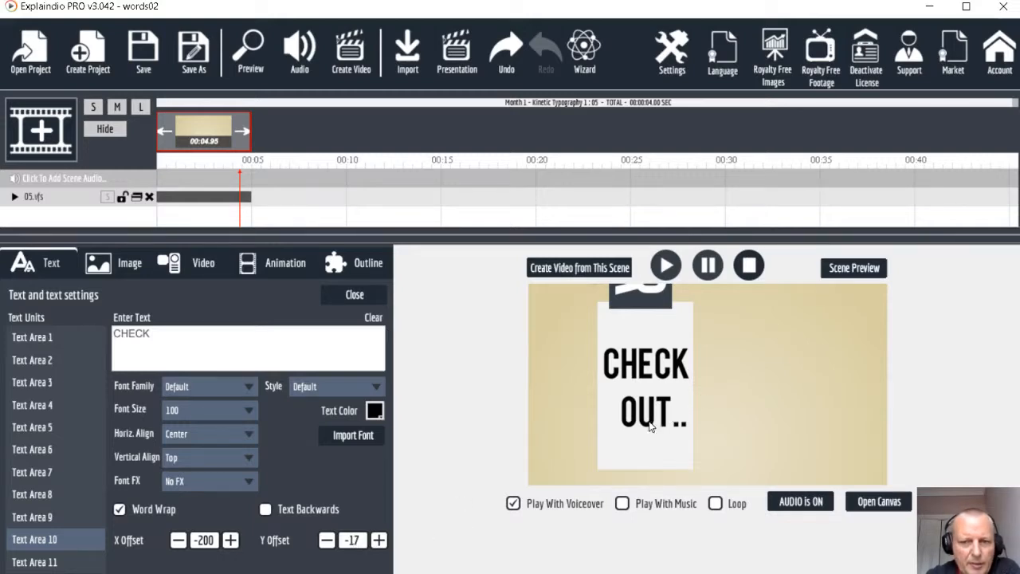
Set the X offset of "OUT.." in Text Area 11 to -171 to centre it under "CHECK"
{"action": "left_click", "coordinate": [63, 559]}
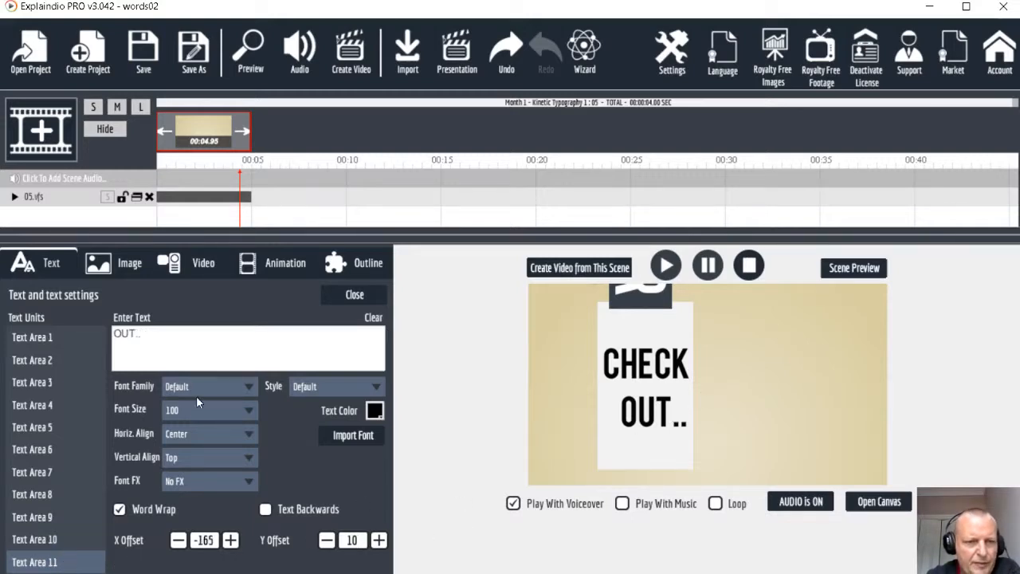
{"action": "left_click", "coordinate": [179, 541]}
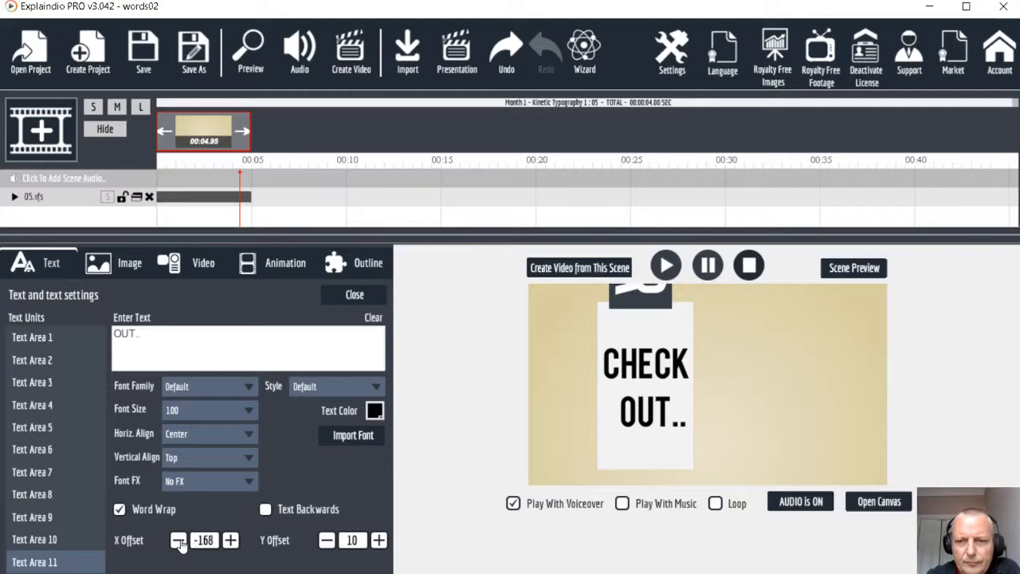
{"action": "left_click", "coordinate": [178, 540]}
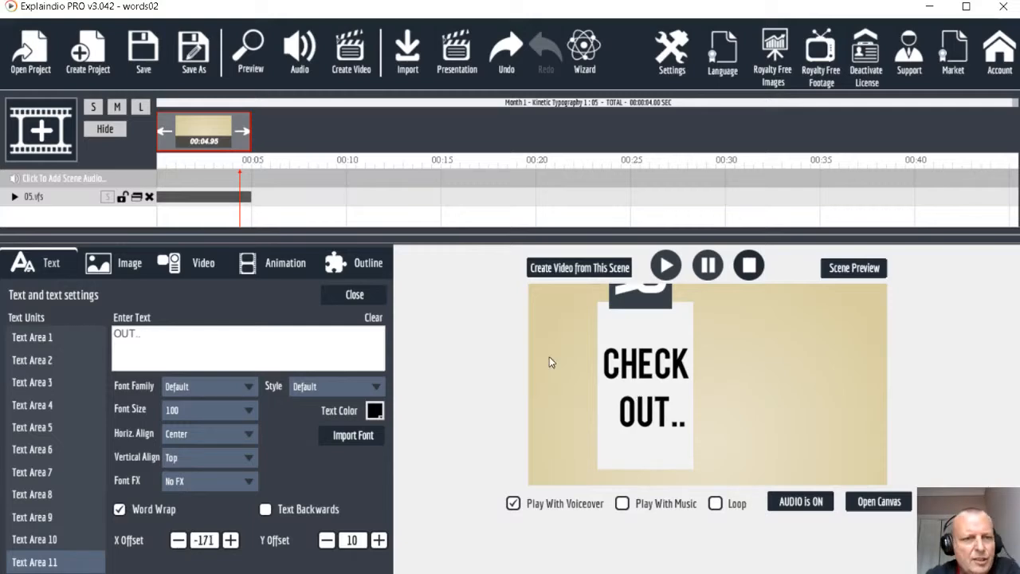
Set the slide's pause at frame 24 to 8 frames and save the project, overwriting words02
{"action": "left_click", "coordinate": [33, 199]}
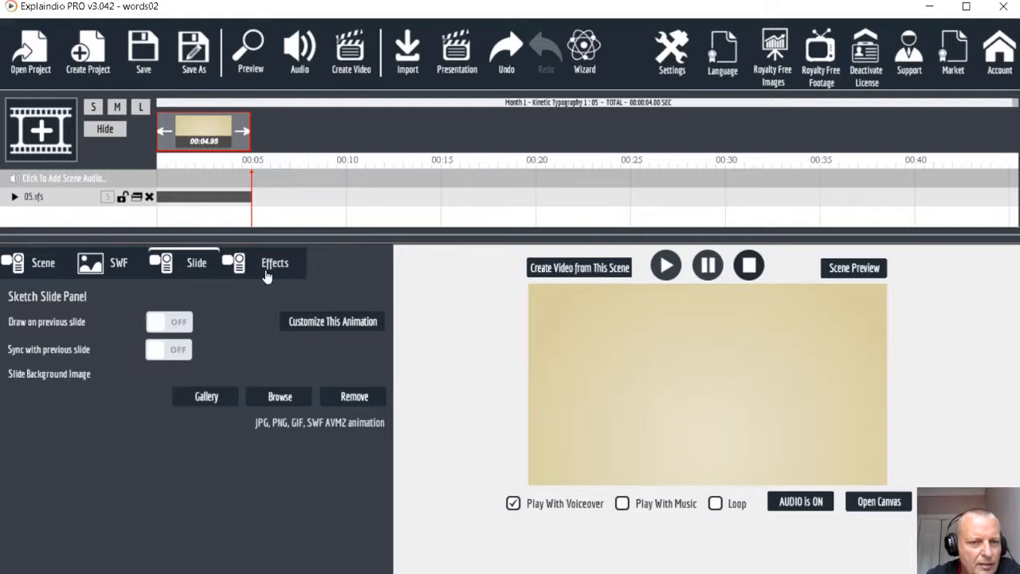
{"action": "left_click", "coordinate": [313, 326]}
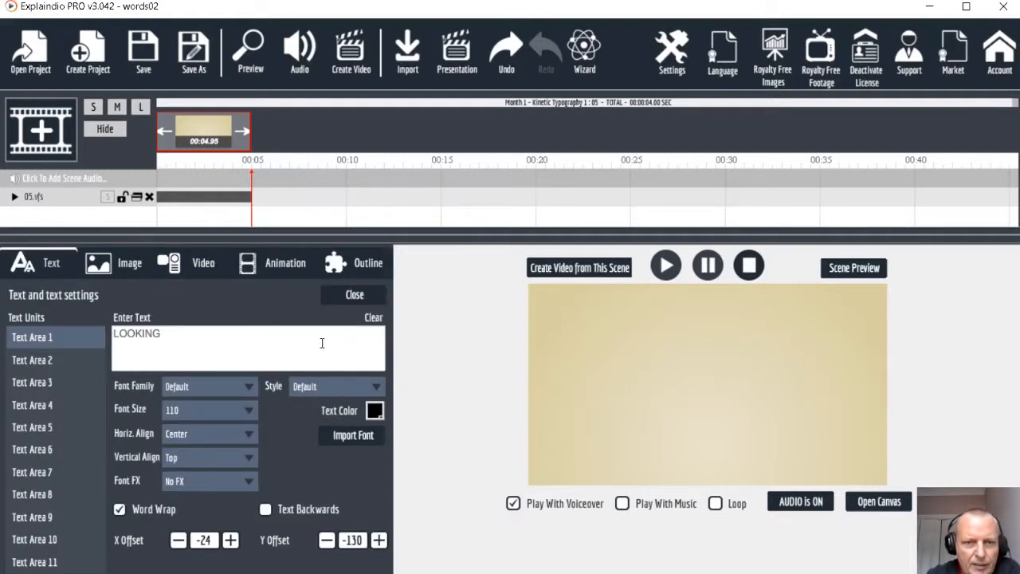
{"action": "left_click", "coordinate": [354, 294]}
{"action": "left_click", "coordinate": [118, 265]}
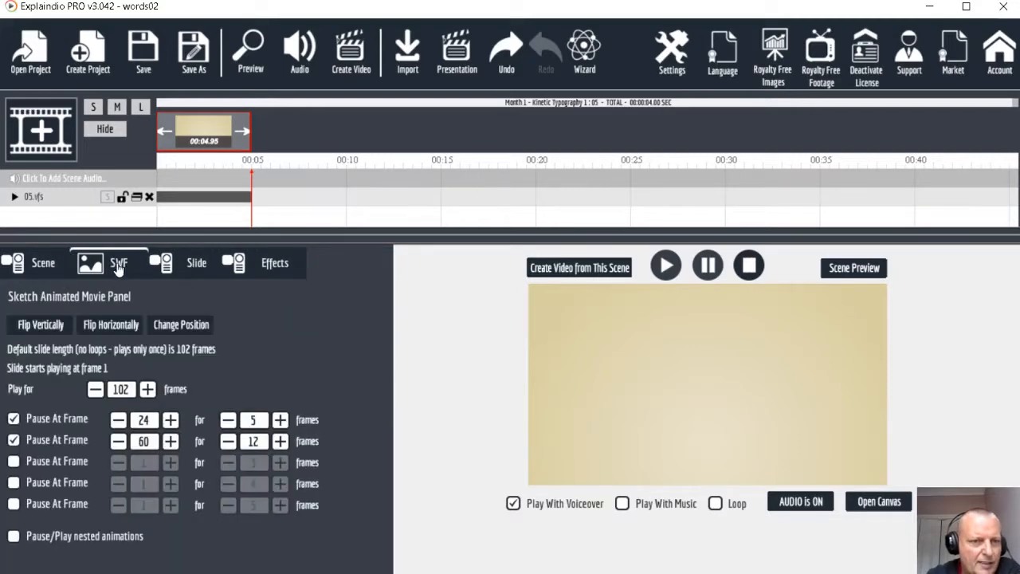
{"action": "left_click", "coordinate": [281, 420]}
{"action": "left_click", "coordinate": [280, 420]}
{"action": "left_click", "coordinate": [280, 420]}
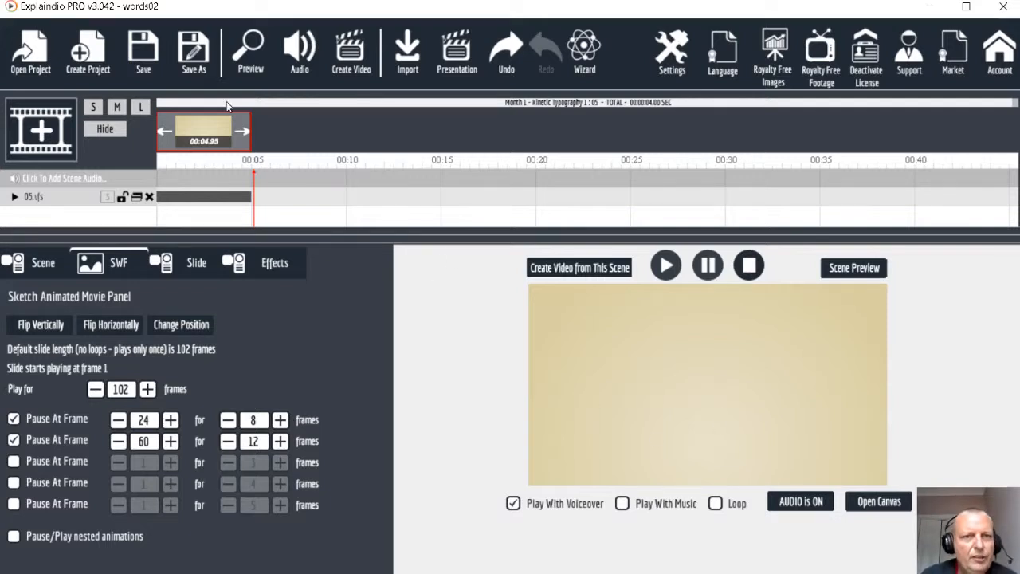
{"action": "left_click", "coordinate": [137, 70]}
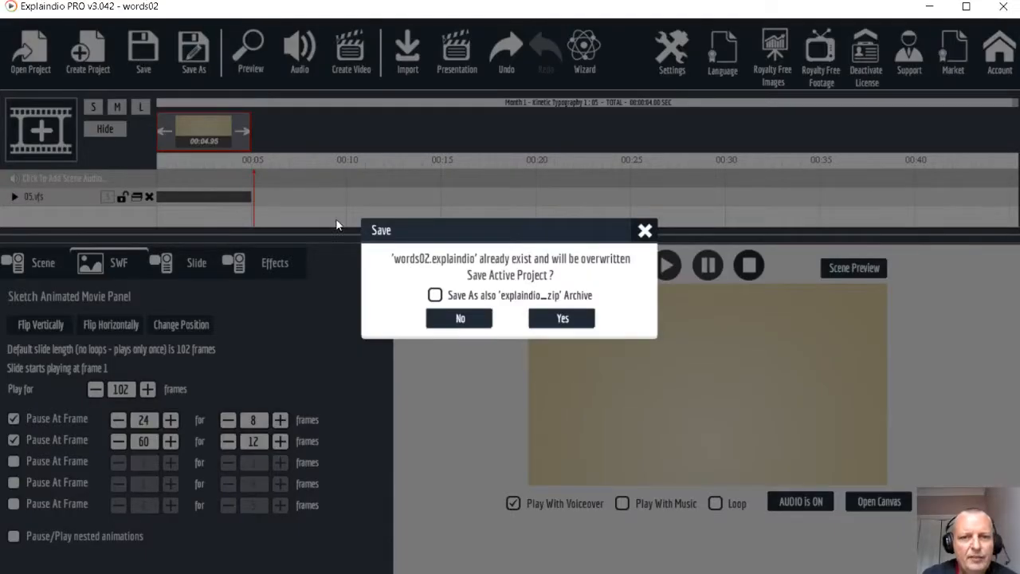
{"action": "left_click", "coordinate": [544, 319]}
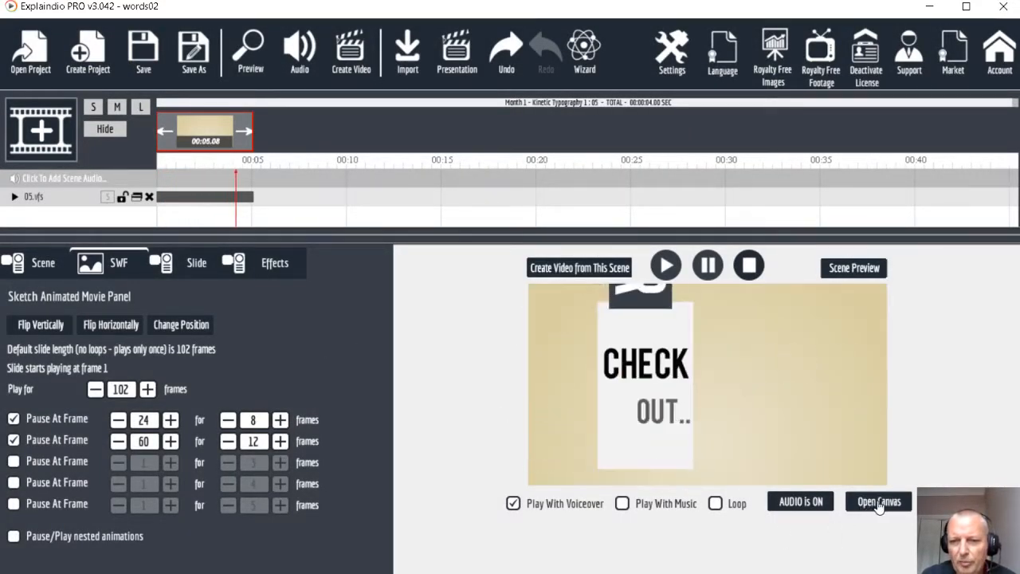
Add a text element reading "Blogpiks.com" to the scene canvas and enlarge it across the middle
{"action": "left_click", "coordinate": [879, 502]}
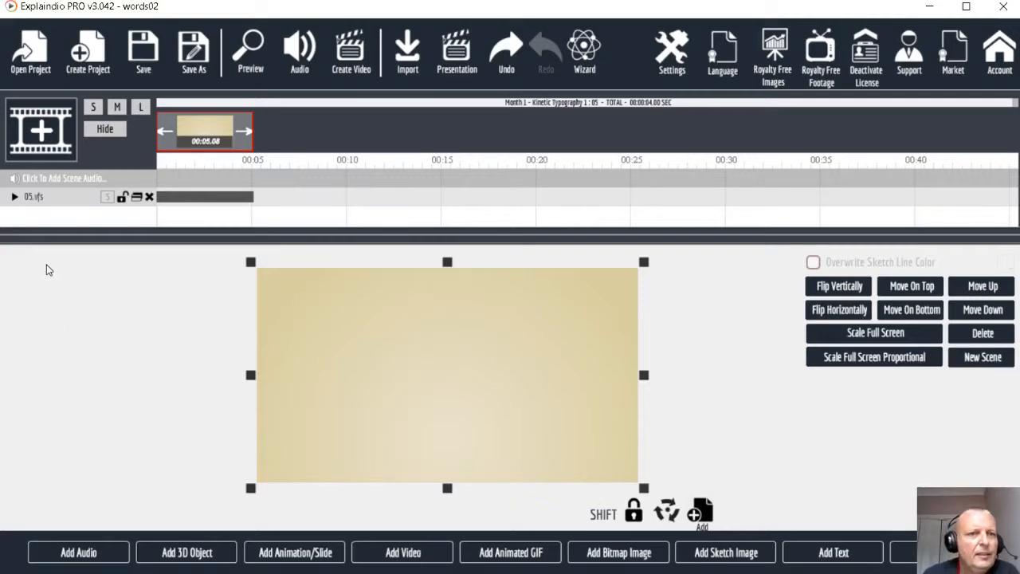
{"action": "left_click", "coordinate": [831, 552]}
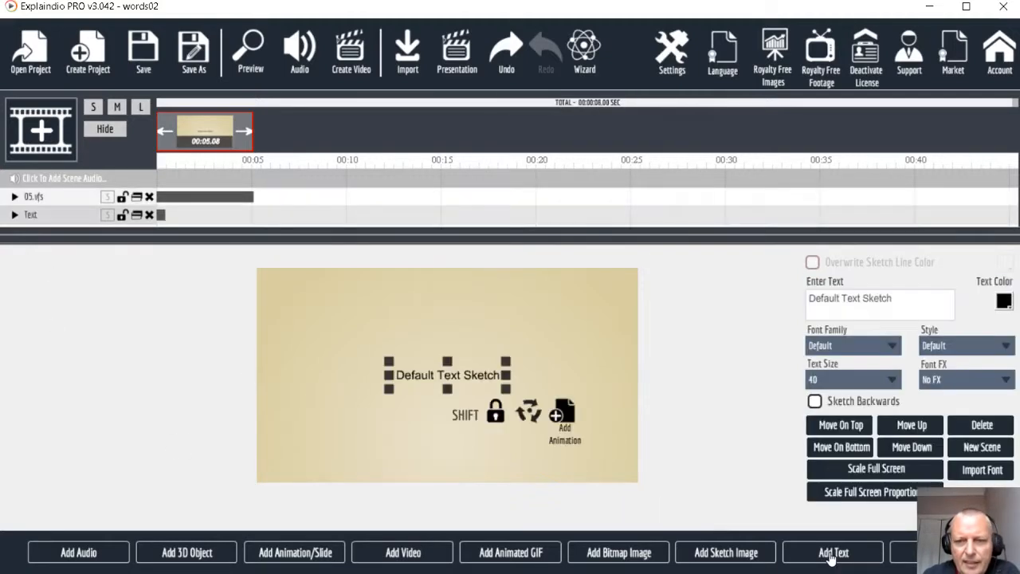
{"action": "left_click_drag", "start_coordinate": [891, 298], "coordinate": [806, 298]}
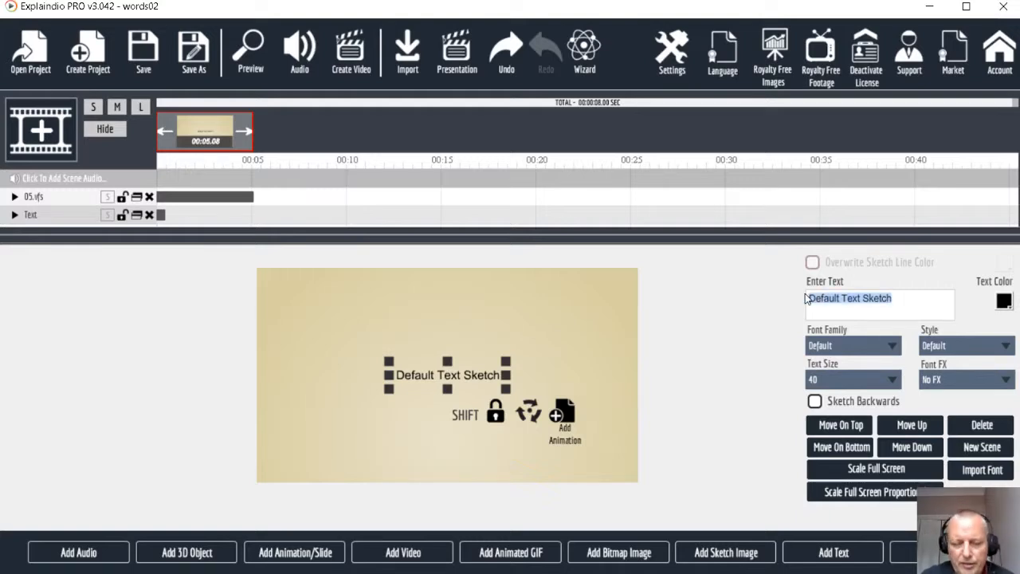
{"action": "type", "text": "Blo"}
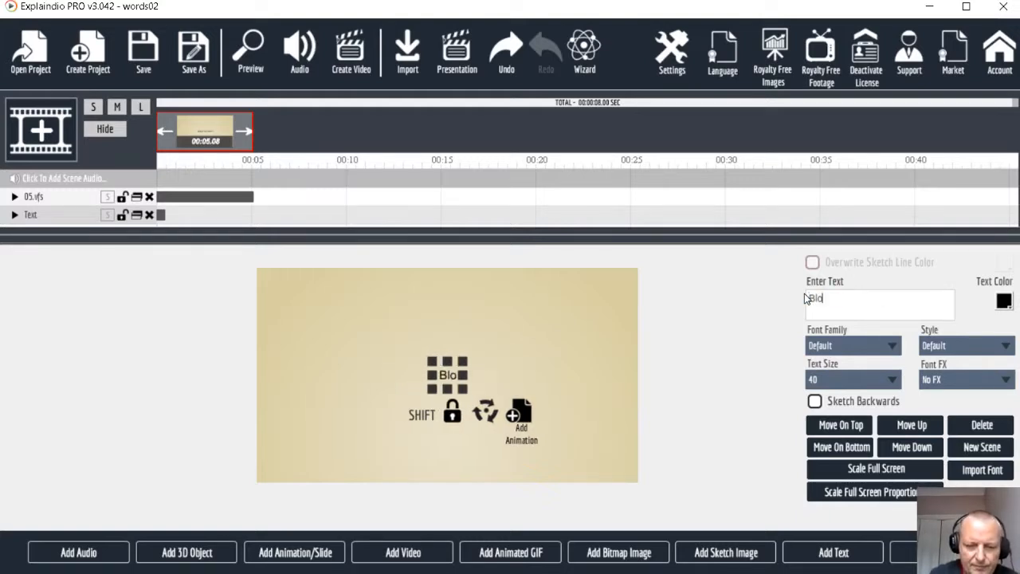
{"action": "type", "text": "gpiks.com"}
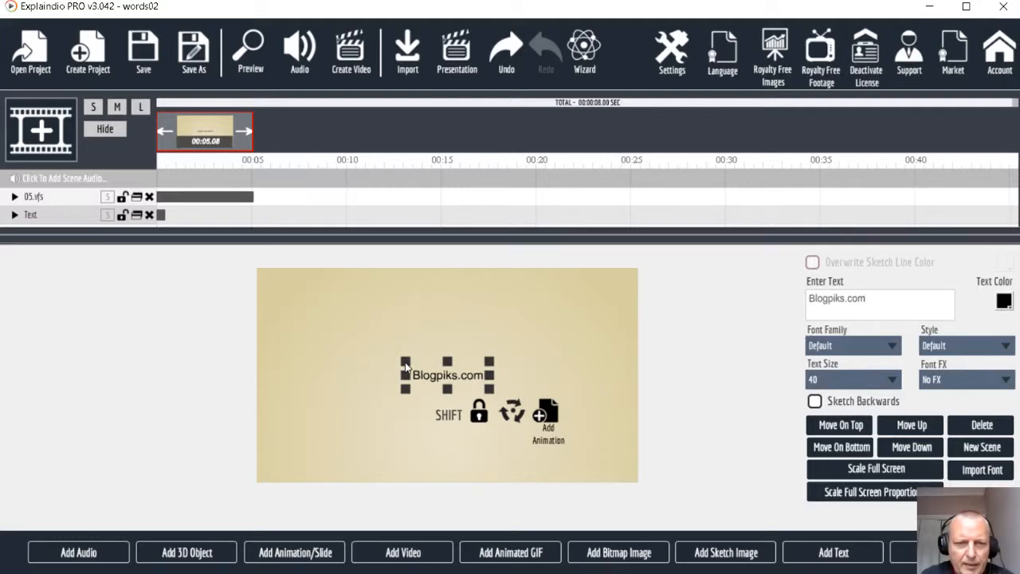
{"action": "left_click_drag", "start_coordinate": [405, 363], "coordinate": [305, 338]}
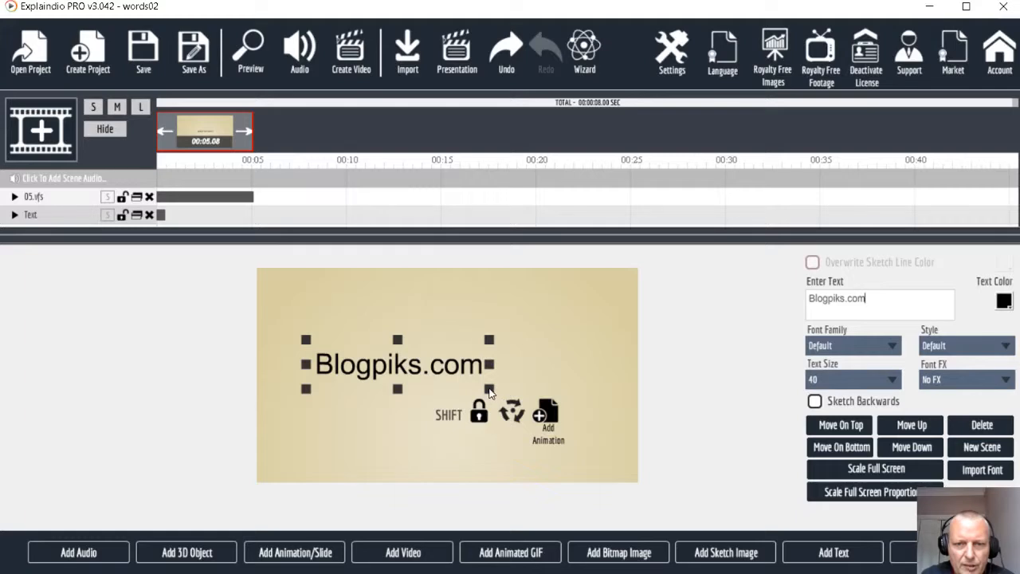
{"action": "left_click_drag", "start_coordinate": [489, 389], "coordinate": [595, 412]}
Style the Blogpiks.com text in red with the Bitter font and enlarge it to nearly the full scene width
{"action": "left_click", "coordinate": [860, 345]}
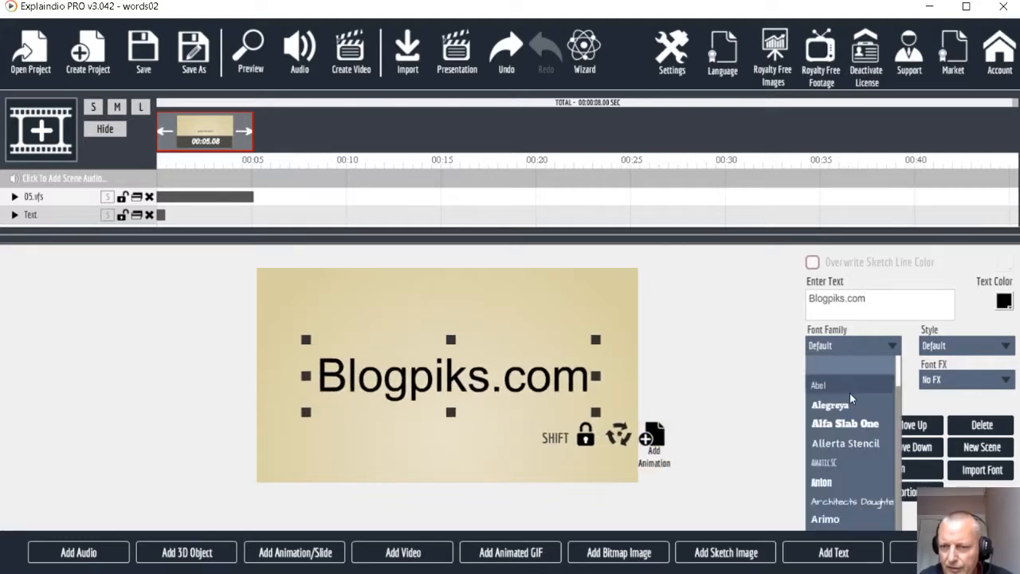
{"action": "scroll", "coordinate": [859, 460], "scroll_direction": "down", "scroll_amount": 3}
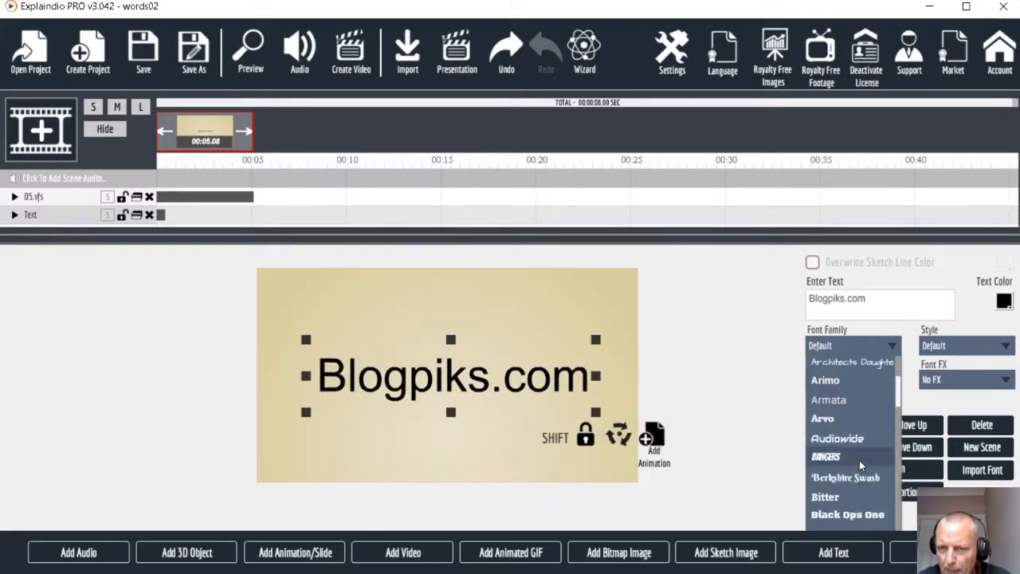
{"action": "scroll", "coordinate": [860, 446], "scroll_direction": "down", "scroll_amount": 1}
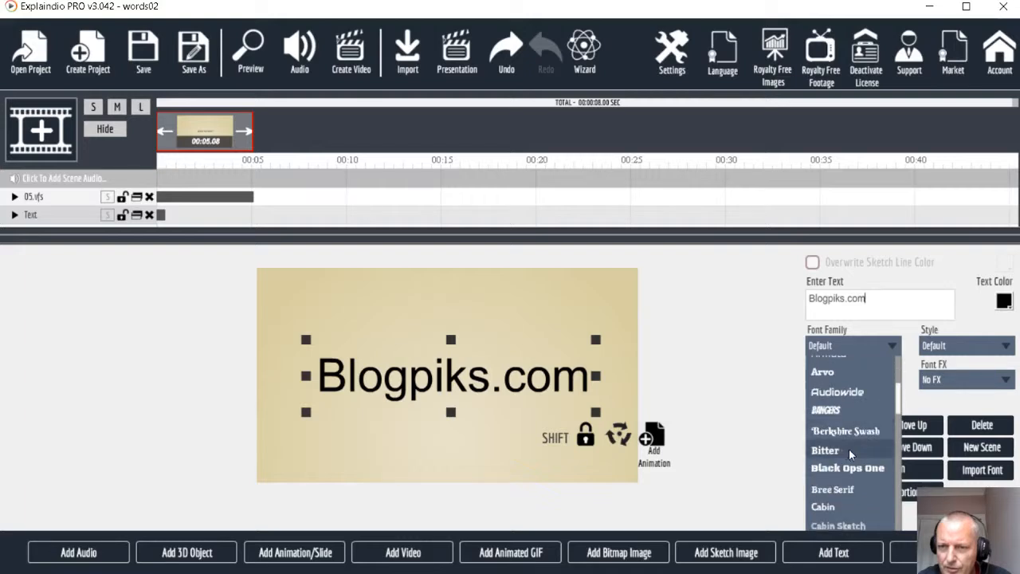
{"action": "left_click", "coordinate": [849, 448]}
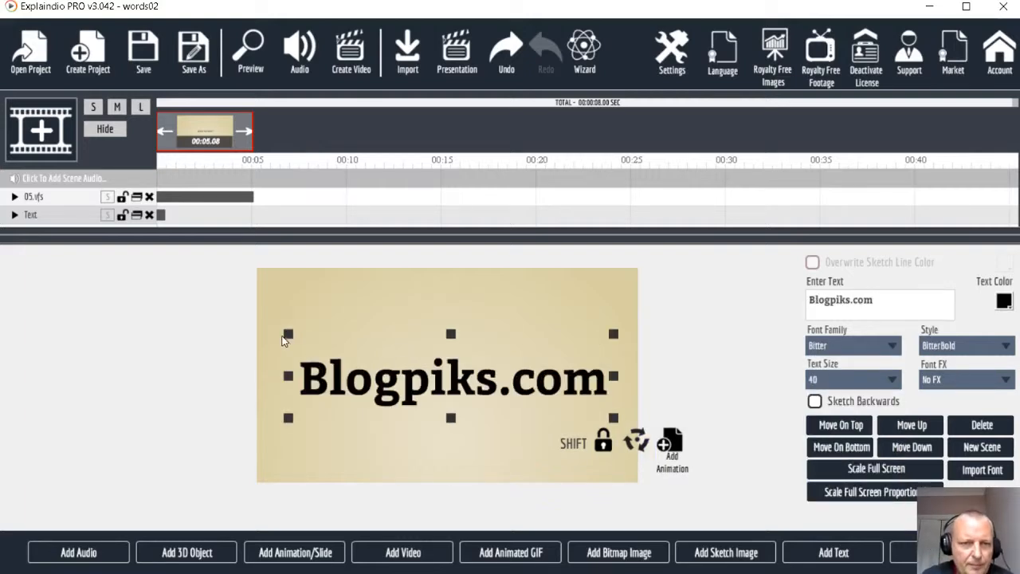
{"action": "left_click_drag", "start_coordinate": [283, 340], "coordinate": [268, 335]}
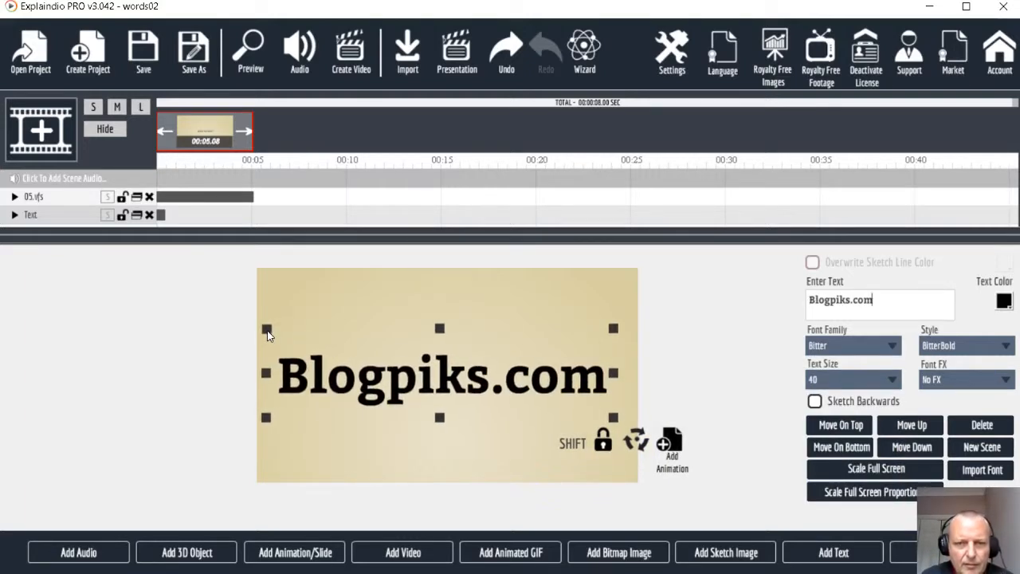
{"action": "left_click_drag", "start_coordinate": [614, 418], "coordinate": [627, 423]}
{"action": "left_click", "coordinate": [1003, 301]}
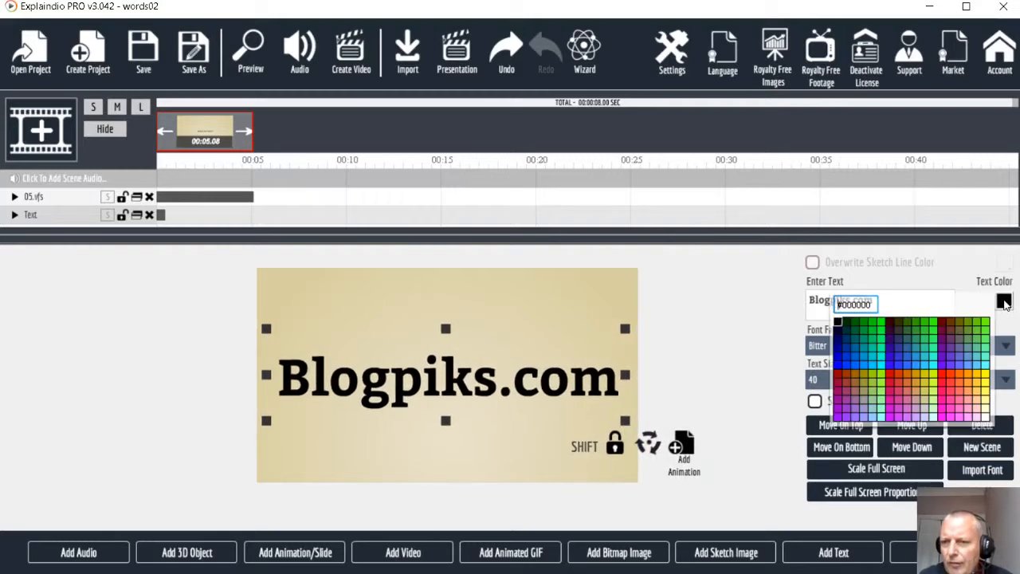
{"action": "left_click", "coordinate": [943, 375]}
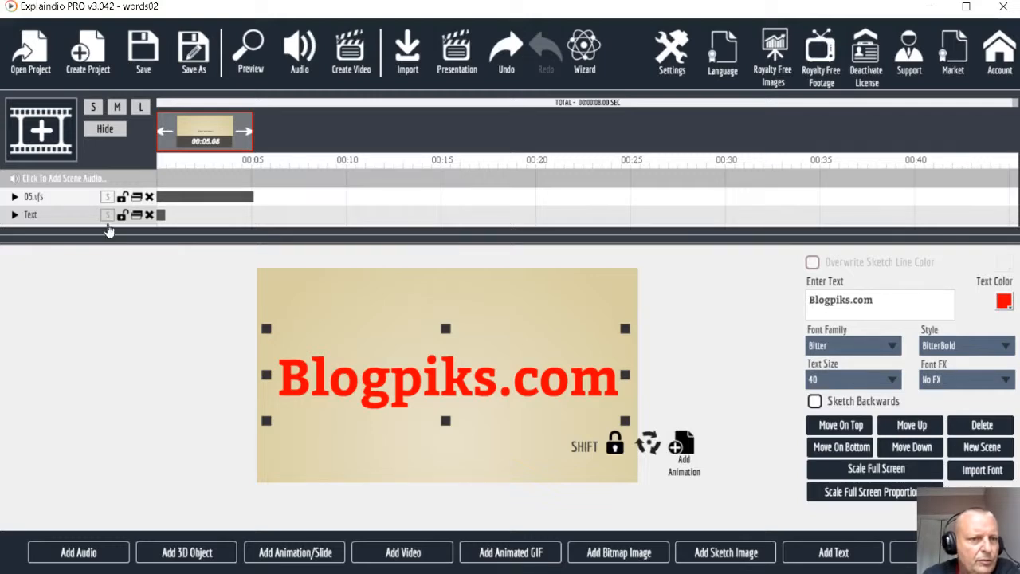
Enlarge the layer timeline and add the Zoom In animation preset as an effect on the Blogpiks.com text layer
{"action": "left_click", "coordinate": [94, 108]}
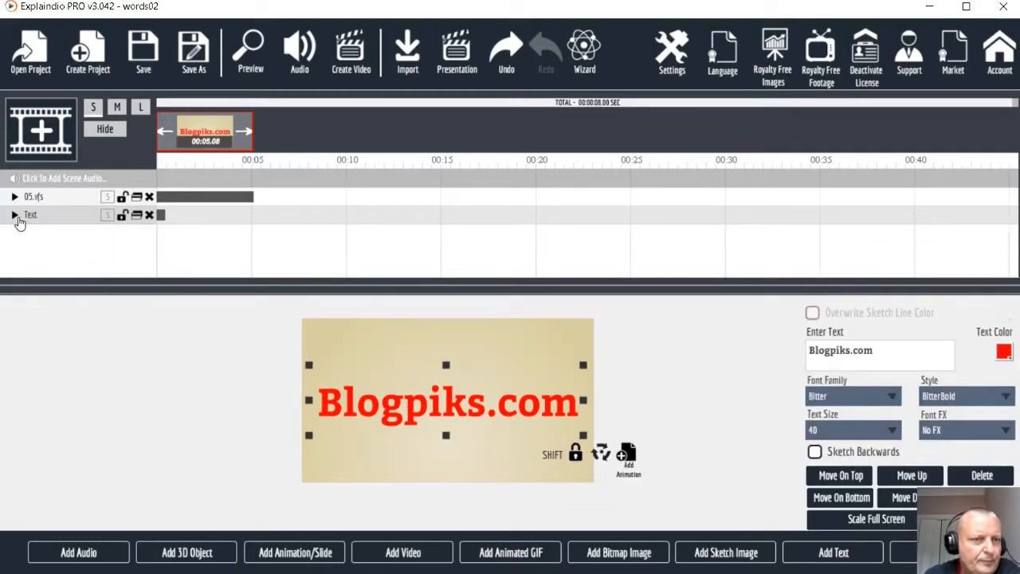
{"action": "left_click", "coordinate": [117, 108]}
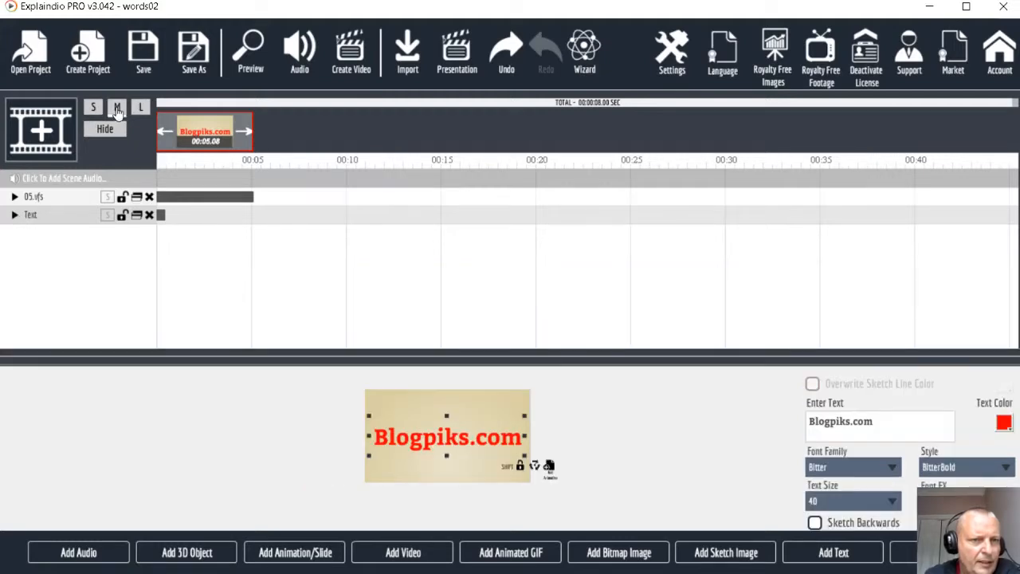
{"action": "left_click", "coordinate": [94, 108]}
{"action": "left_click", "coordinate": [14, 215]}
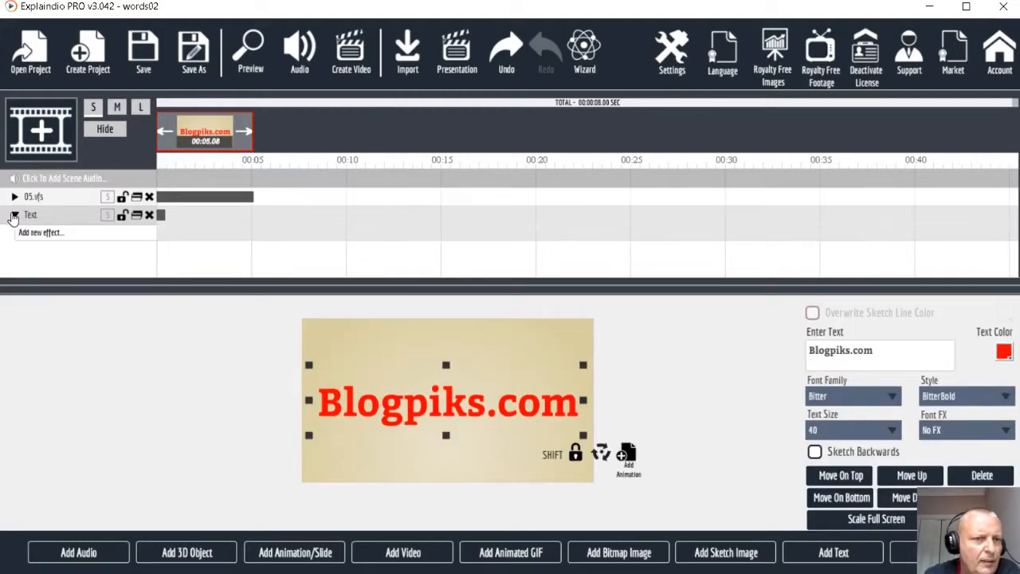
{"action": "left_click", "coordinate": [56, 233]}
{"action": "mouse_move", "coordinate": [191, 298]}
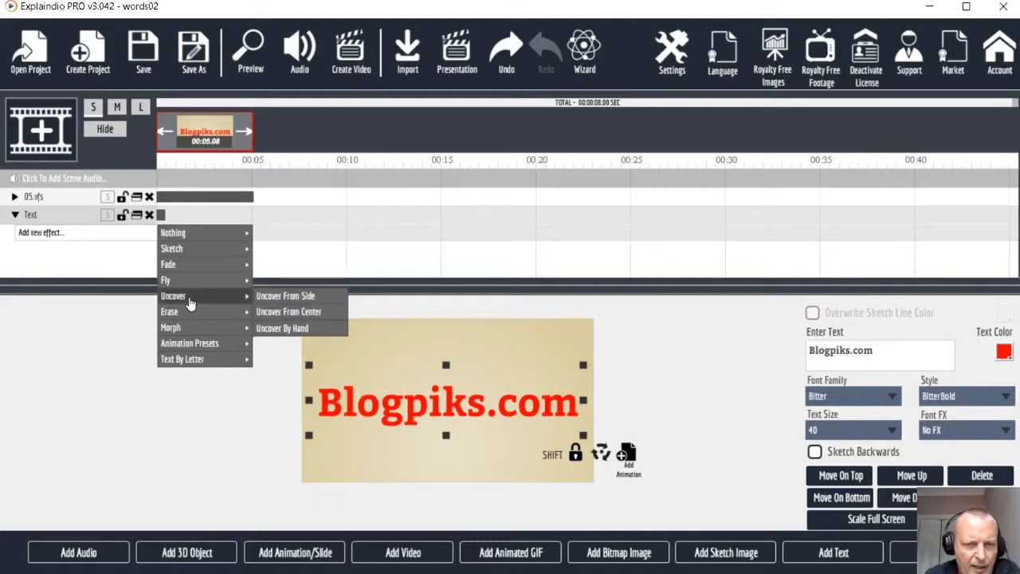
{"action": "mouse_move", "coordinate": [201, 345]}
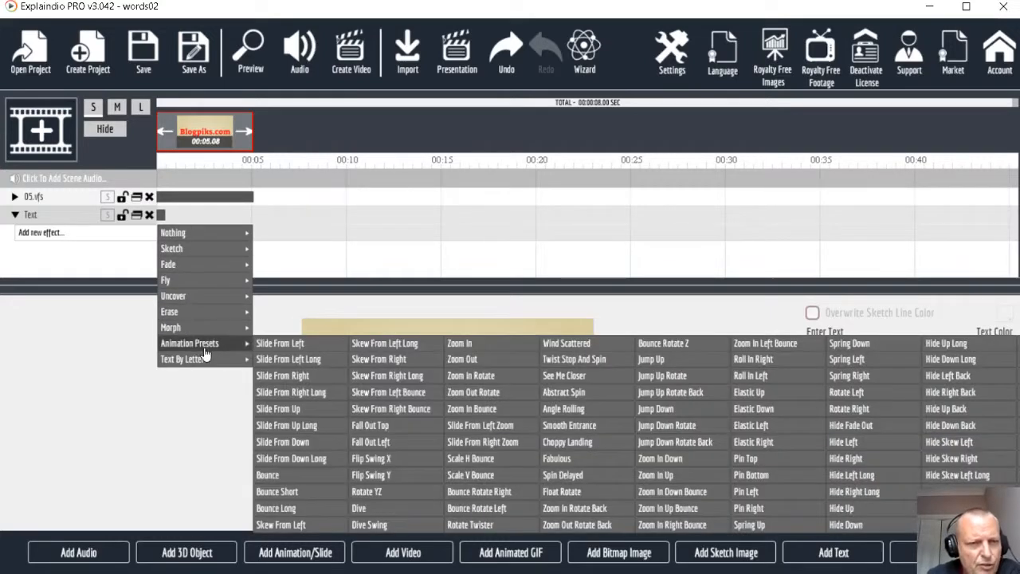
{"action": "left_click", "coordinate": [469, 346]}
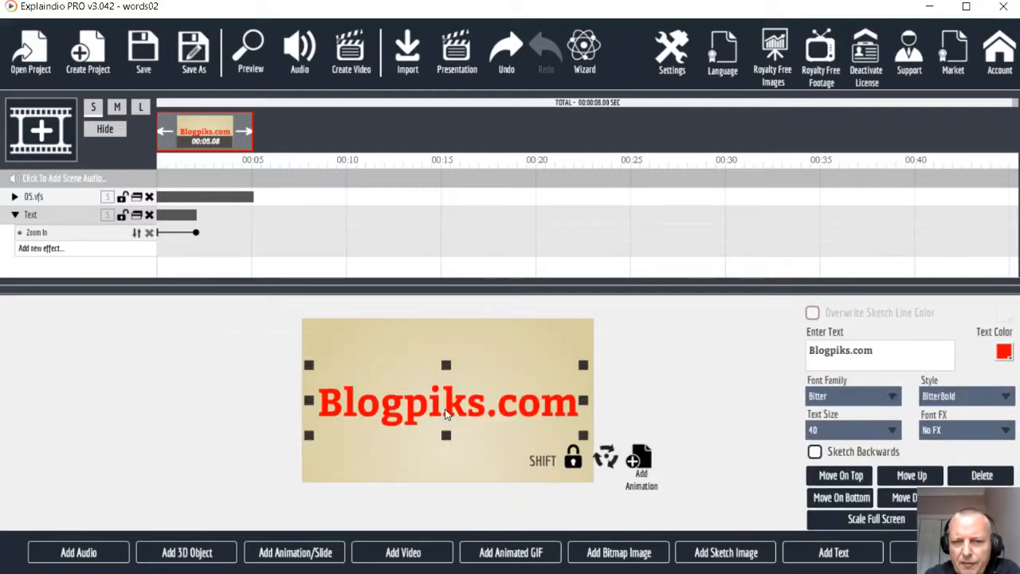
Apply the Strong Shadow font effect to the Blogpiks.com text and save the project, overwriting words02
{"action": "left_click", "coordinate": [964, 430]}
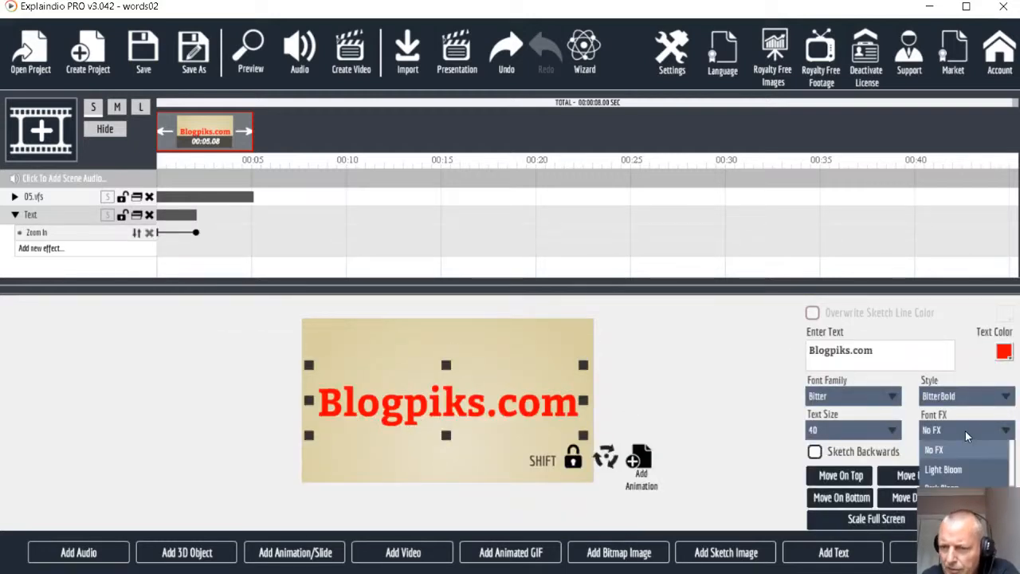
{"action": "scroll", "coordinate": [964, 466], "scroll_direction": "down", "scroll_amount": 2}
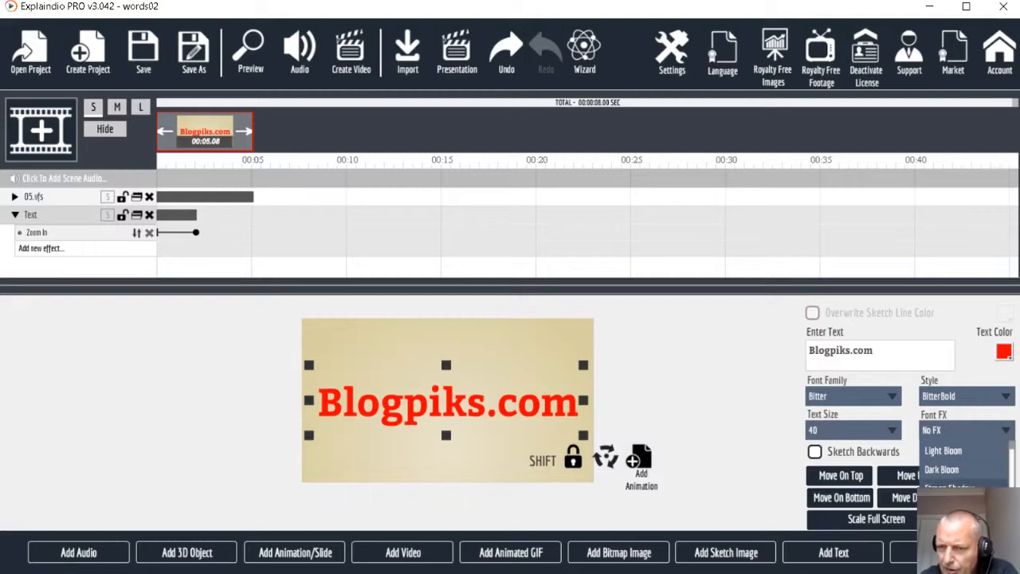
{"action": "left_click", "coordinate": [960, 507]}
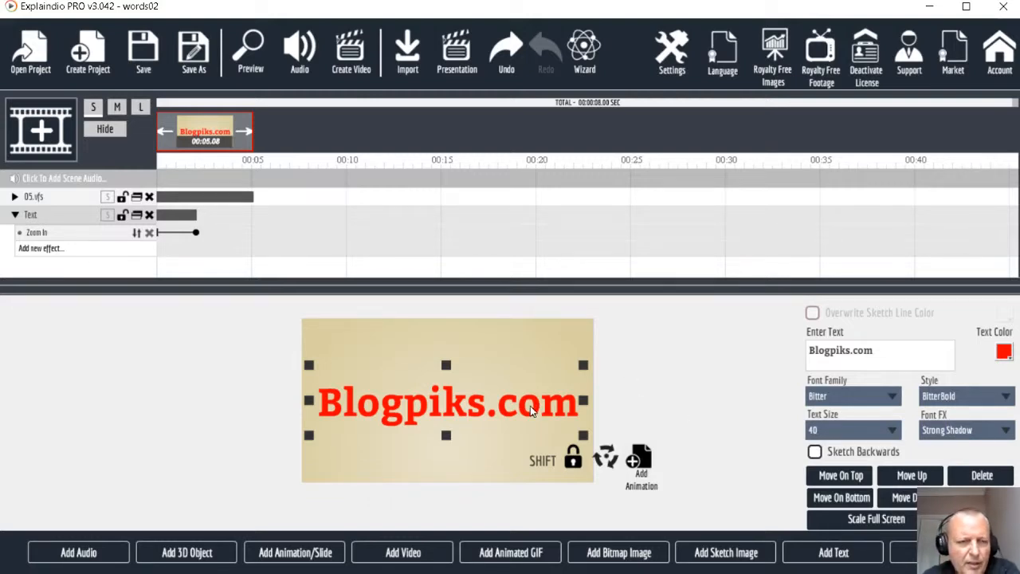
{"action": "left_click", "coordinate": [137, 61]}
{"action": "left_click", "coordinate": [561, 319]}
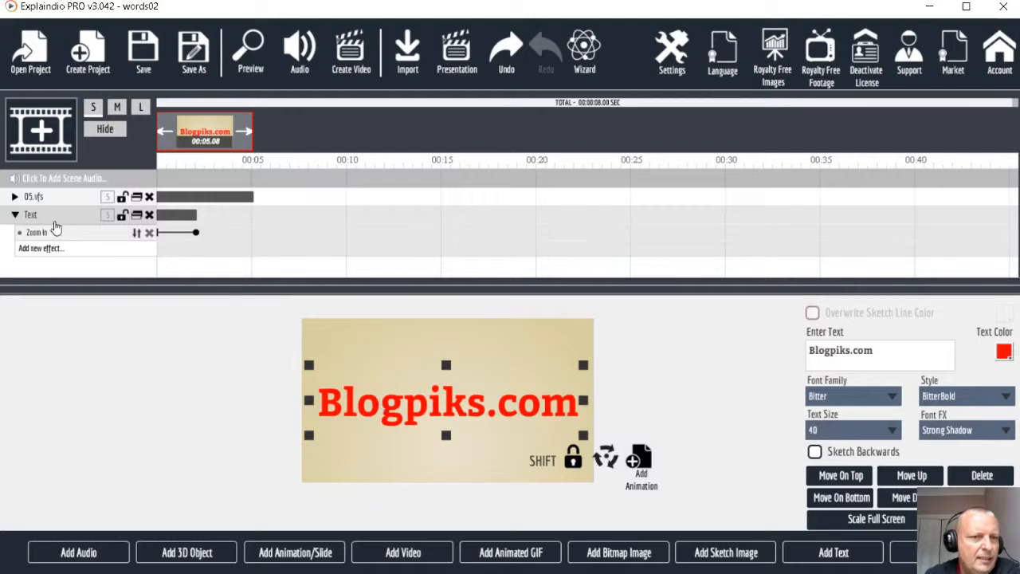
Place the Text layer above 05.vfs with its clip starting at about 5 seconds, where the slide ends, and preview the project
{"action": "left_click_drag", "start_coordinate": [50, 219], "coordinate": [57, 196]}
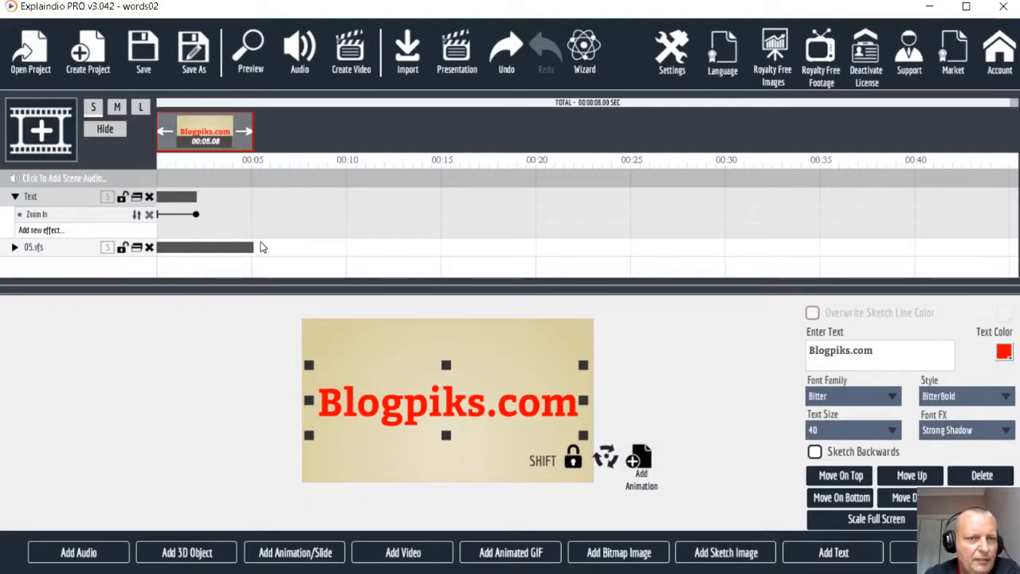
{"action": "left_click", "coordinate": [108, 199]}
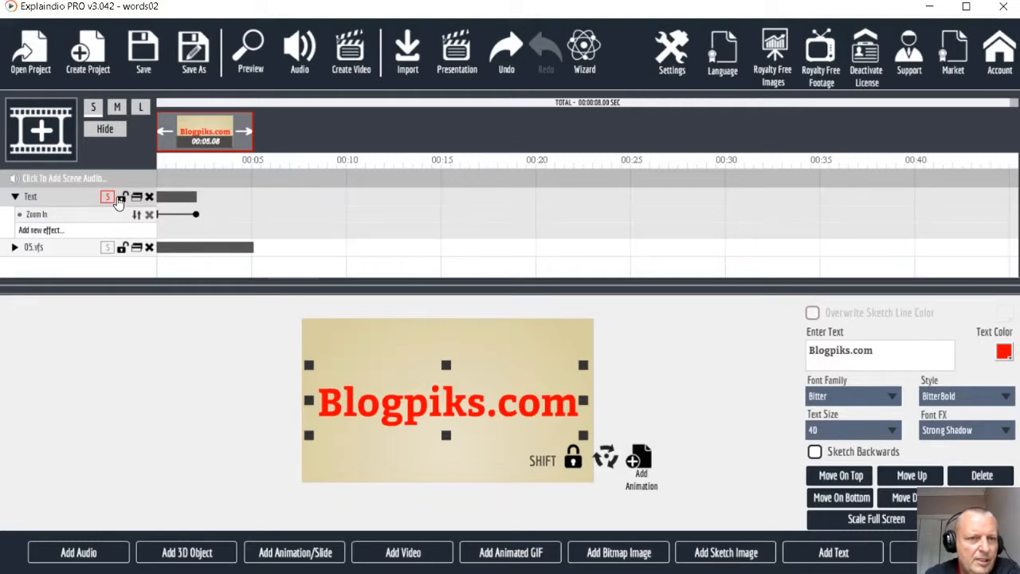
{"action": "left_click", "coordinate": [107, 198]}
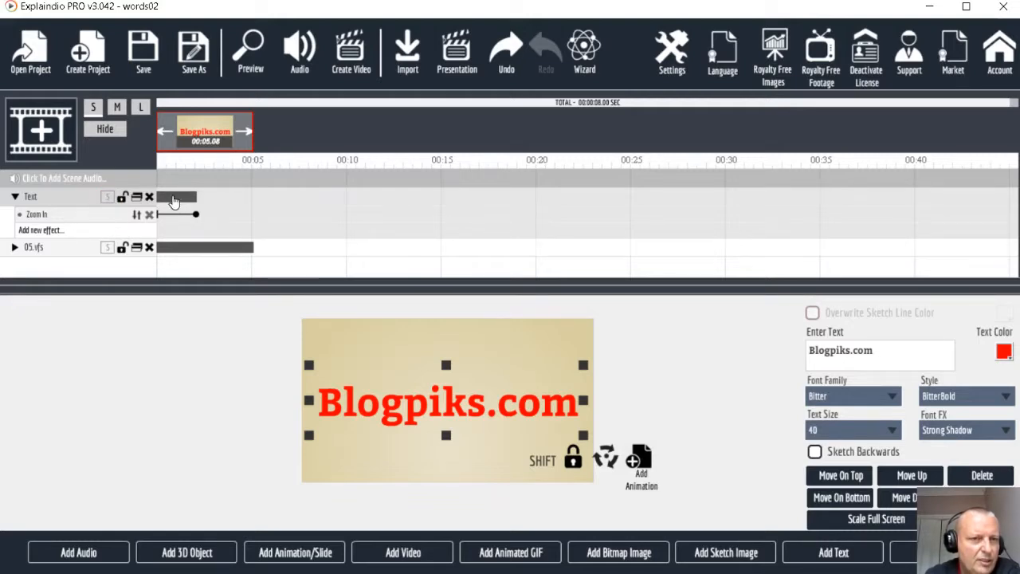
{"action": "left_click_drag", "start_coordinate": [175, 199], "coordinate": [268, 208]}
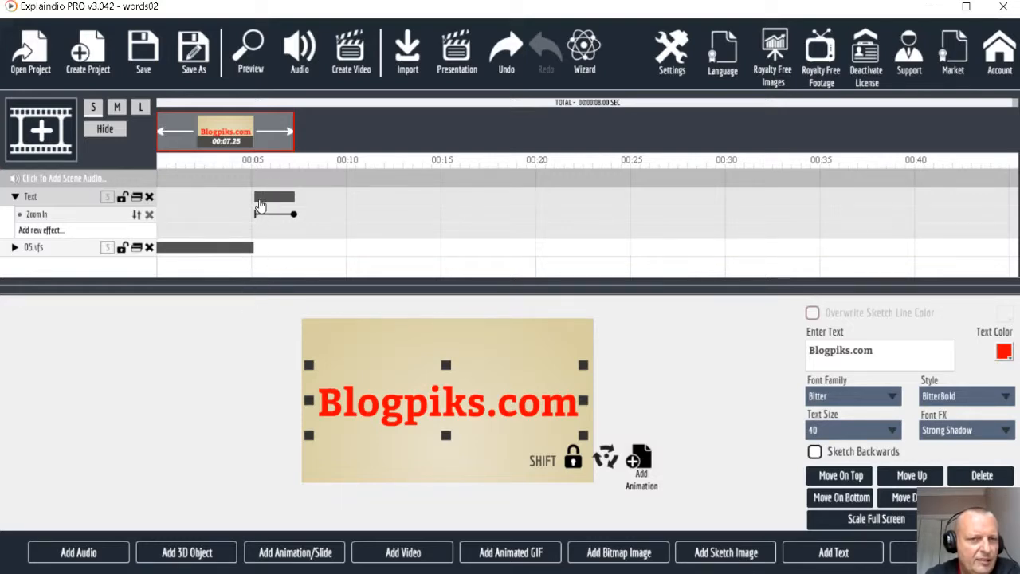
{"action": "left_click_drag", "start_coordinate": [266, 199], "coordinate": [264, 199]}
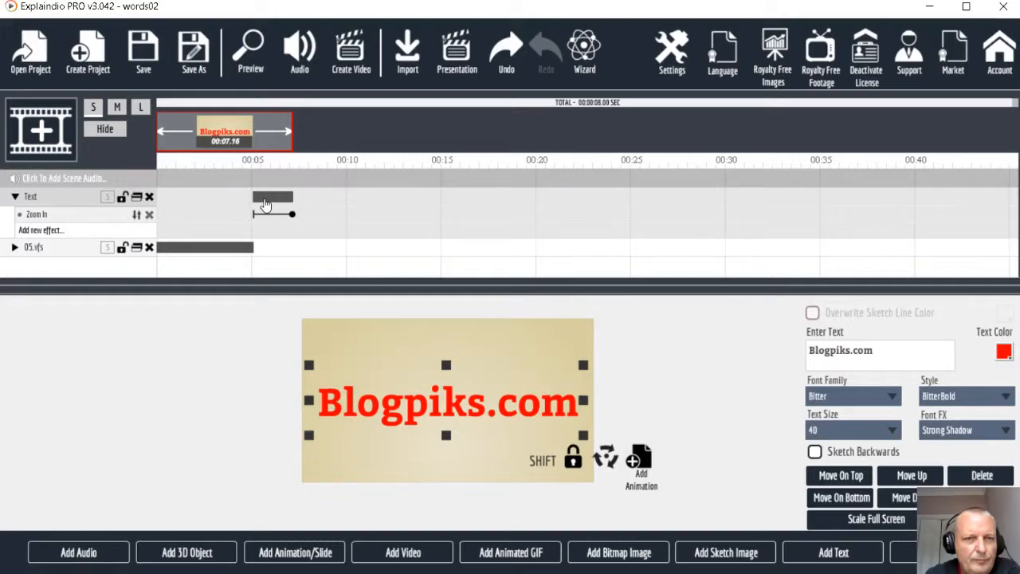
{"action": "left_click", "coordinate": [250, 60]}
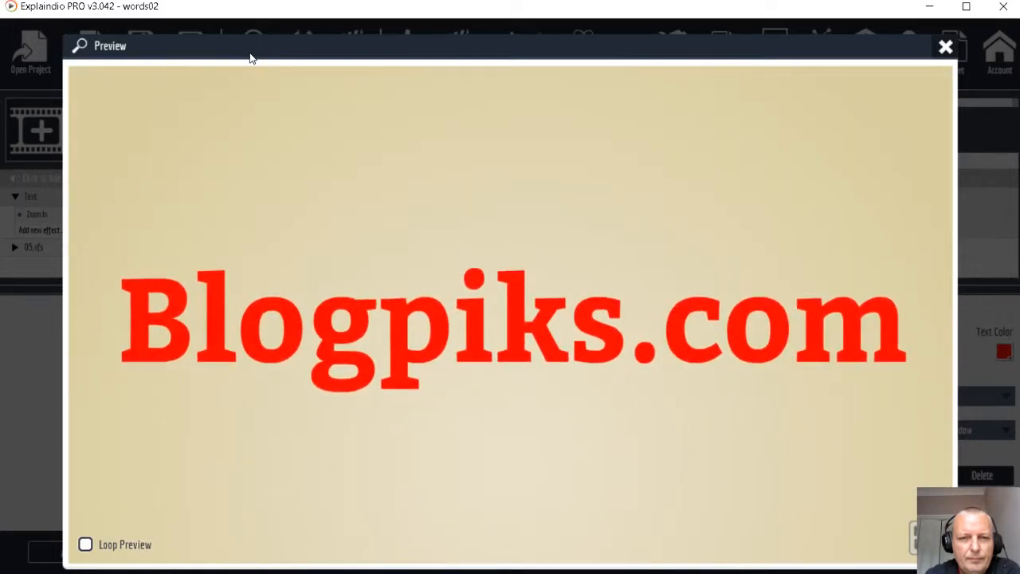
{"action": "left_click", "coordinate": [945, 49]}
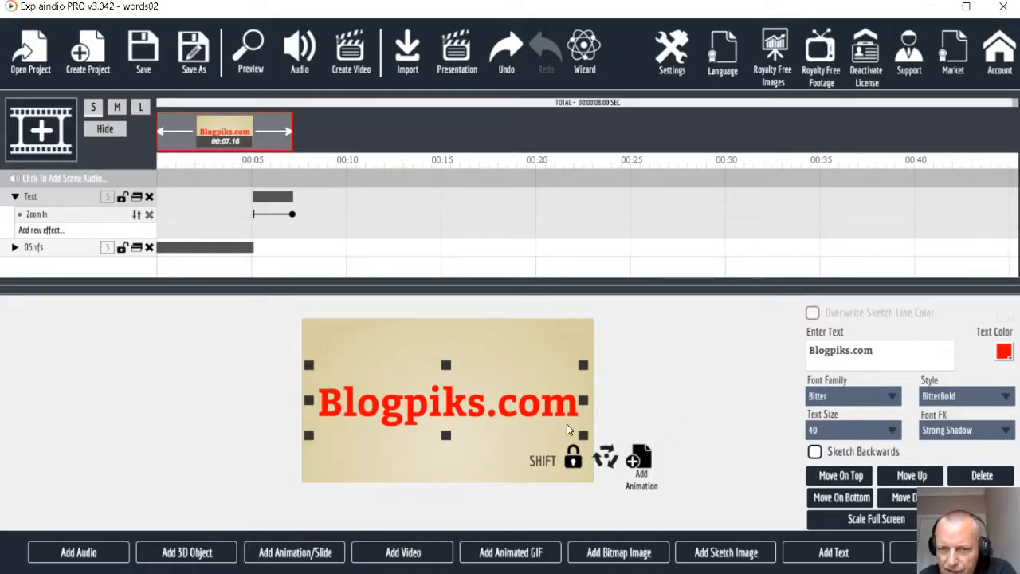
Try the Dark Bloom font effect on the Blogpiks.com text and replace it with Black Clone Shift 1
{"action": "left_click", "coordinate": [948, 430]}
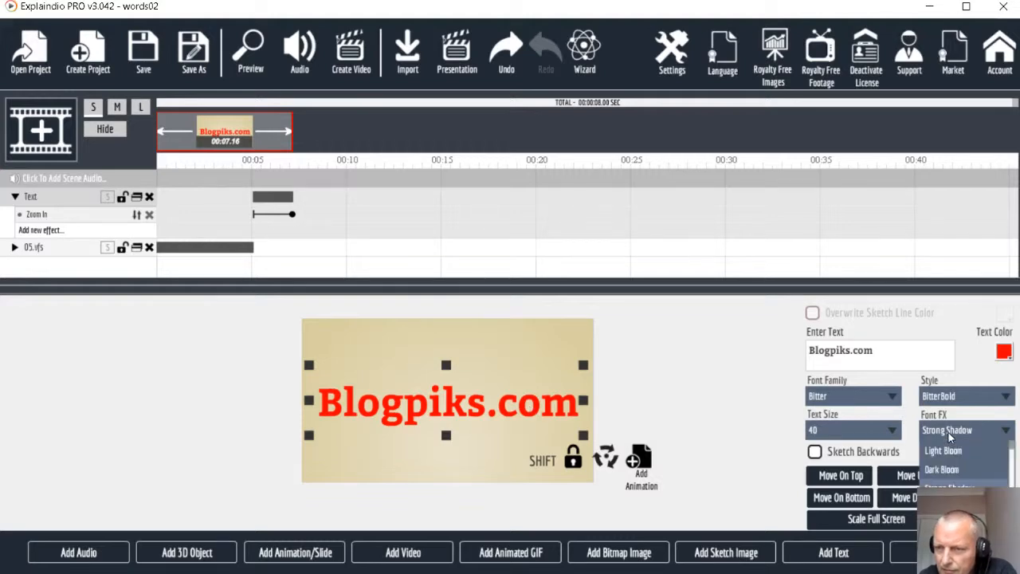
{"action": "left_click", "coordinate": [944, 469]}
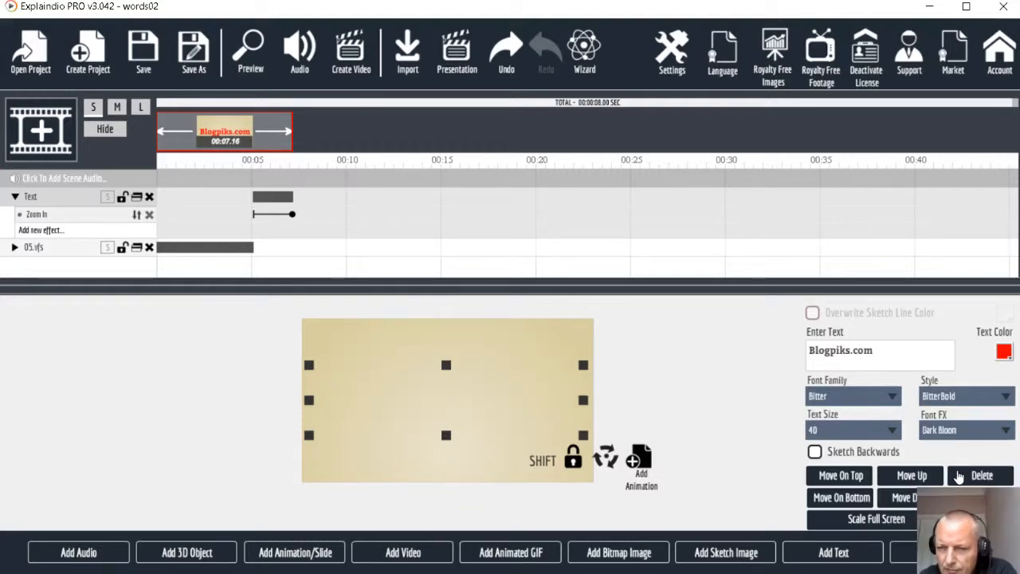
{"action": "left_click", "coordinate": [950, 431]}
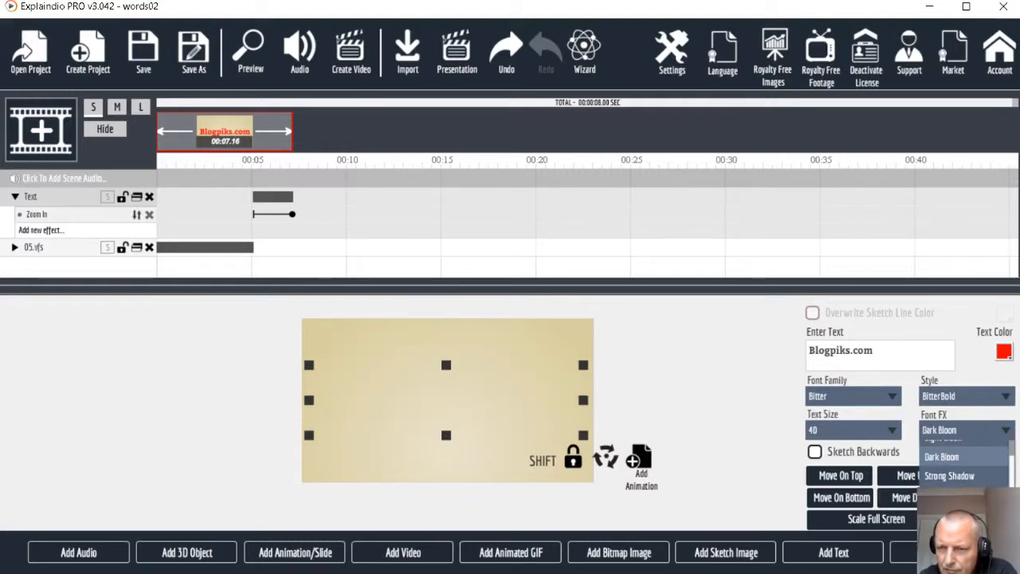
{"action": "left_click", "coordinate": [952, 495]}
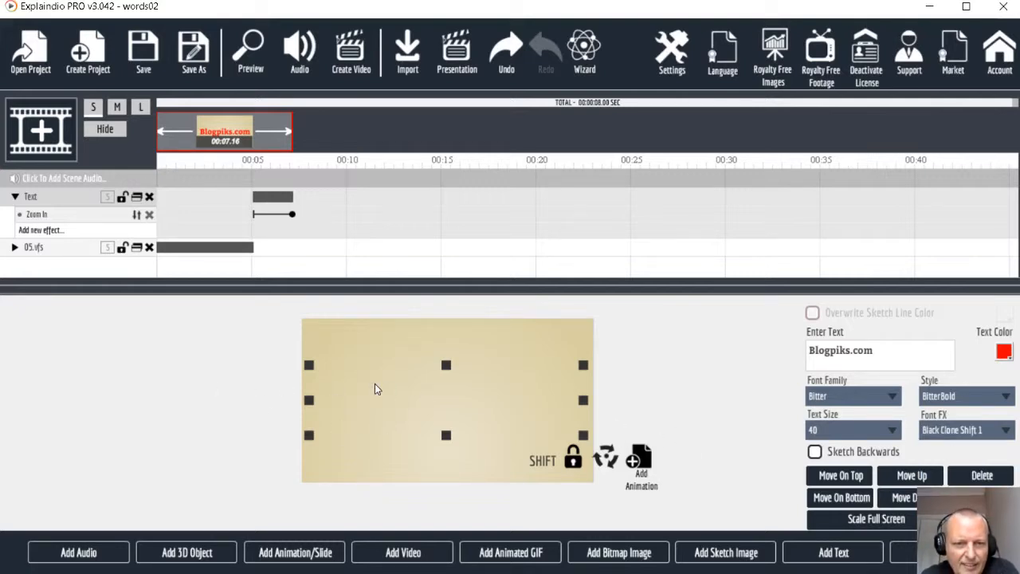
{"action": "left_click", "coordinate": [420, 395]}
{"action": "left_click", "coordinate": [37, 196]}
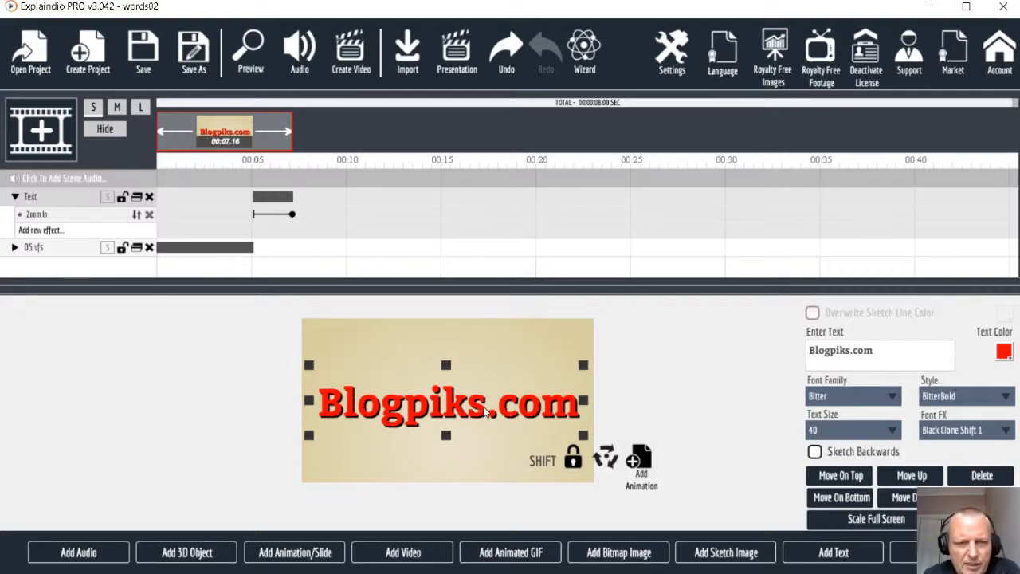
Close the canvas and set the Pause After Action of the text's Zoom In effect to 79 frames
{"action": "left_click", "coordinate": [906, 560]}
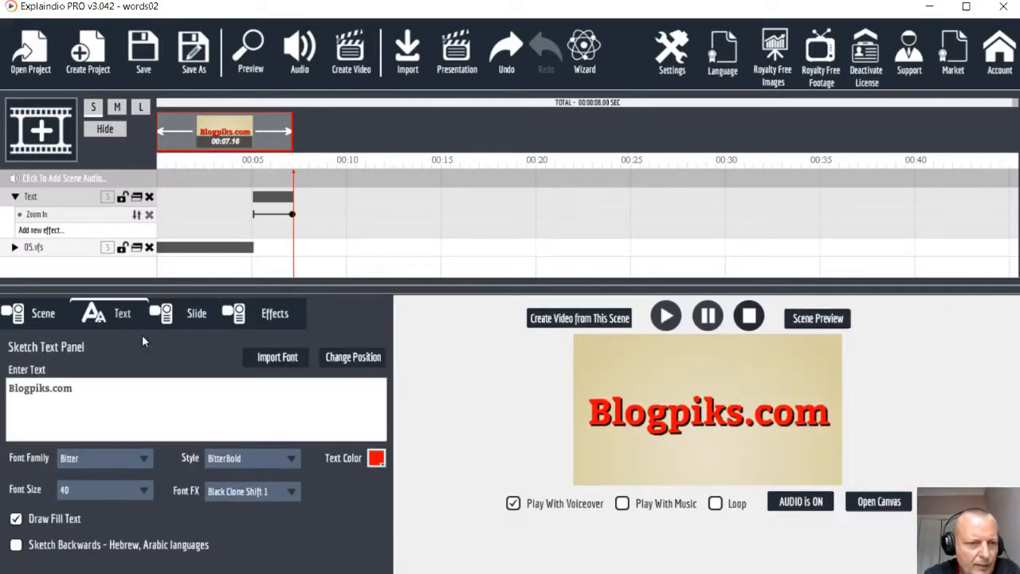
{"action": "left_click", "coordinate": [203, 314]}
{"action": "left_click", "coordinate": [238, 315]}
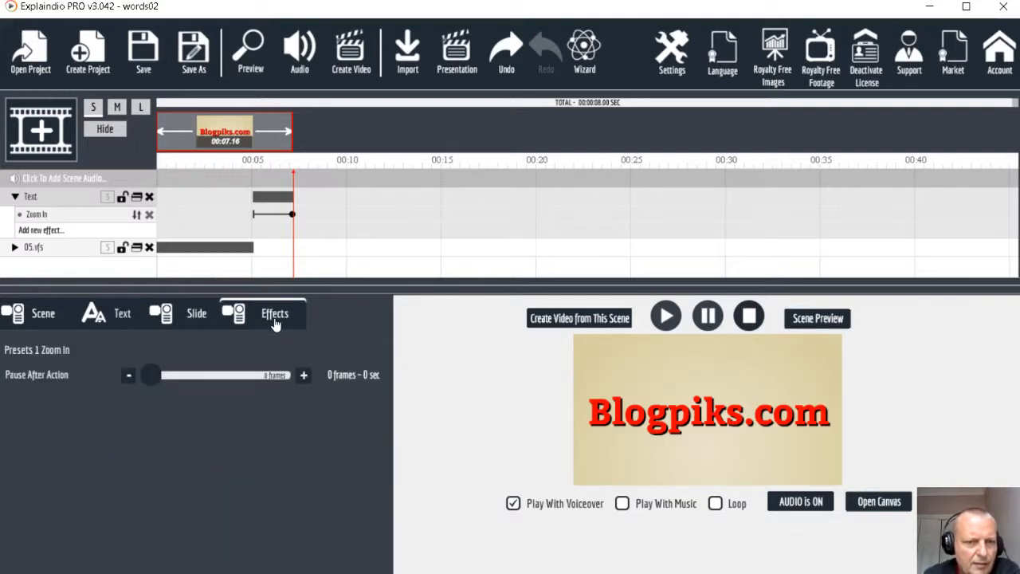
{"action": "left_click_drag", "start_coordinate": [154, 380], "coordinate": [172, 381]}
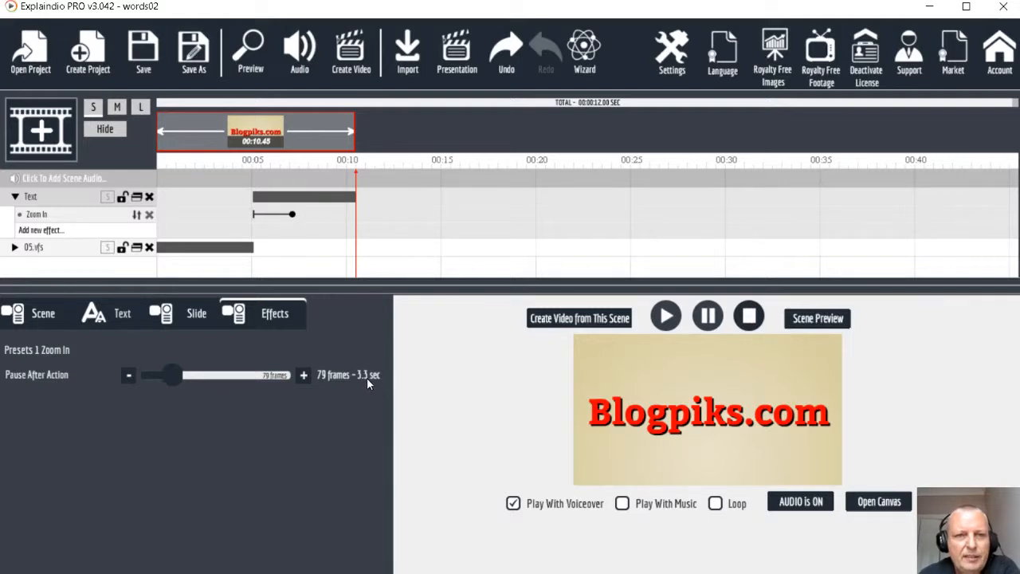
Save the project, overwriting words02, and play the full project preview
{"action": "left_click", "coordinate": [141, 55]}
{"action": "left_click", "coordinate": [560, 318]}
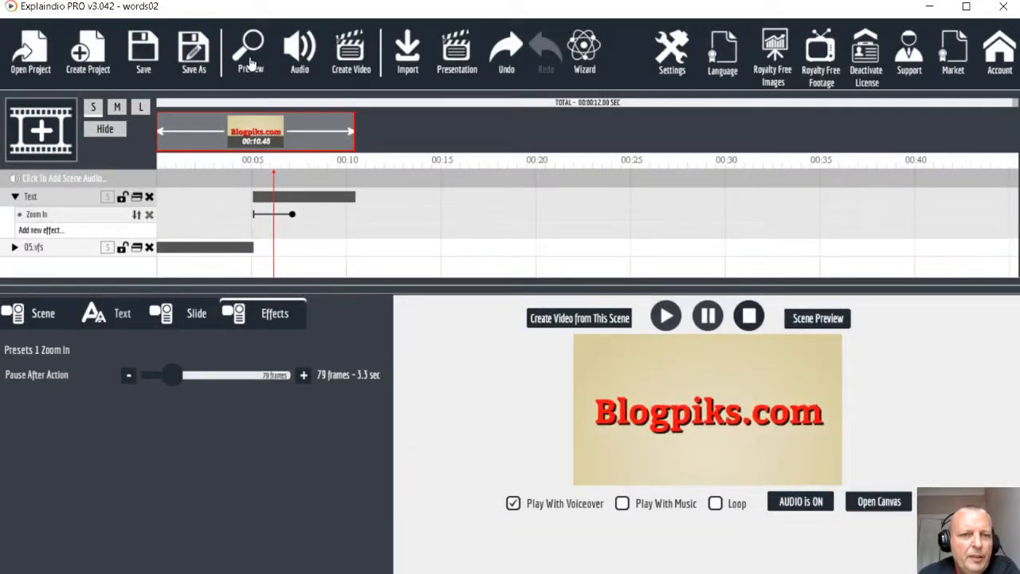
{"action": "left_click", "coordinate": [250, 59]}
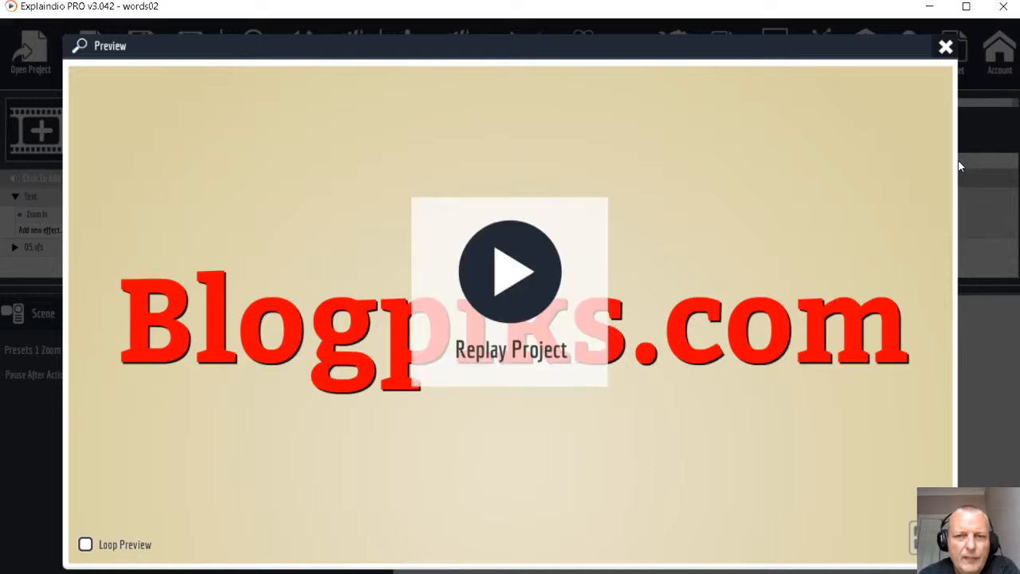
{"action": "left_click", "coordinate": [945, 46]}
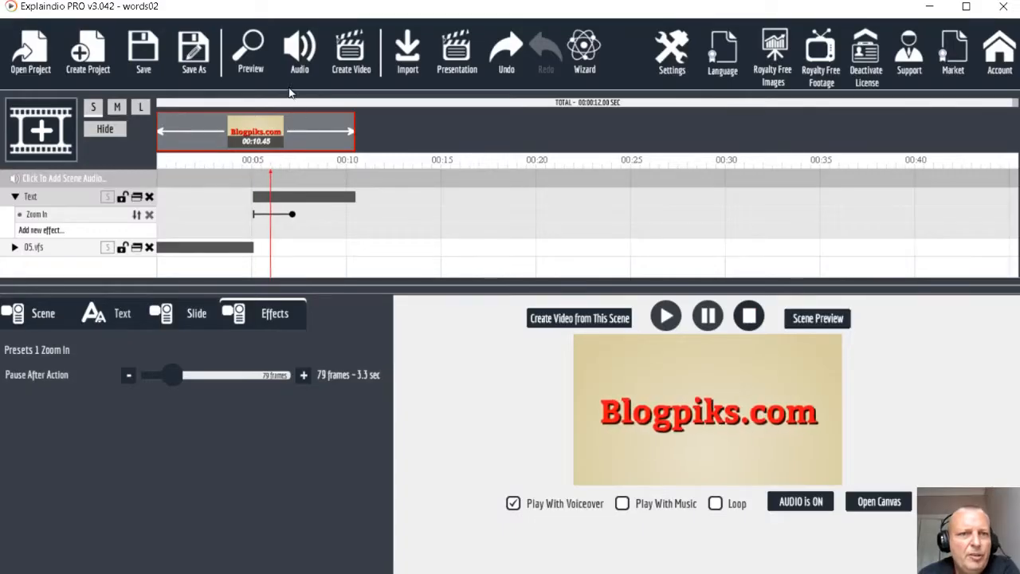
Enable background music in the project's sound settings without choosing a track
{"action": "left_click", "coordinate": [298, 54]}
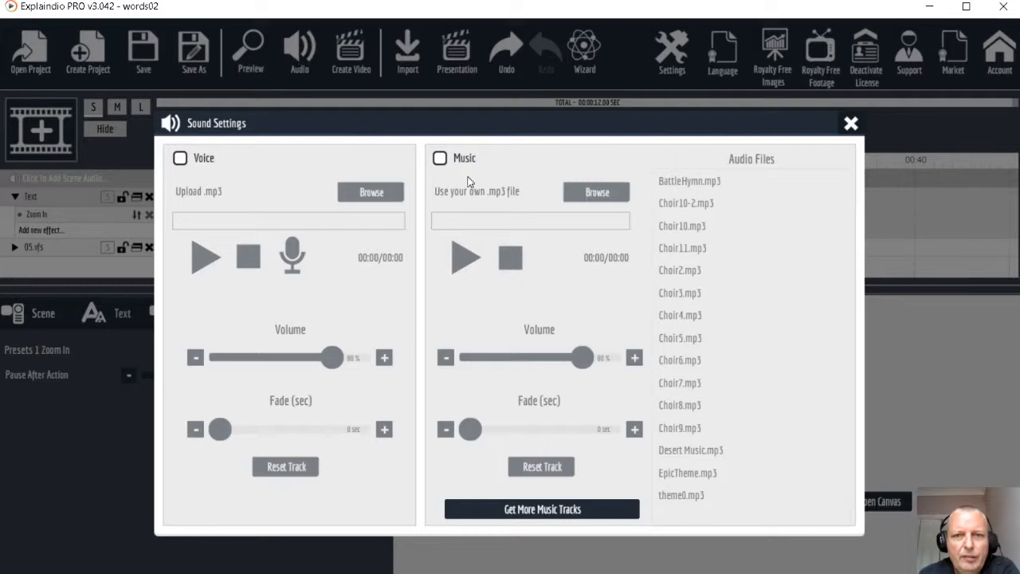
{"action": "left_click", "coordinate": [441, 158]}
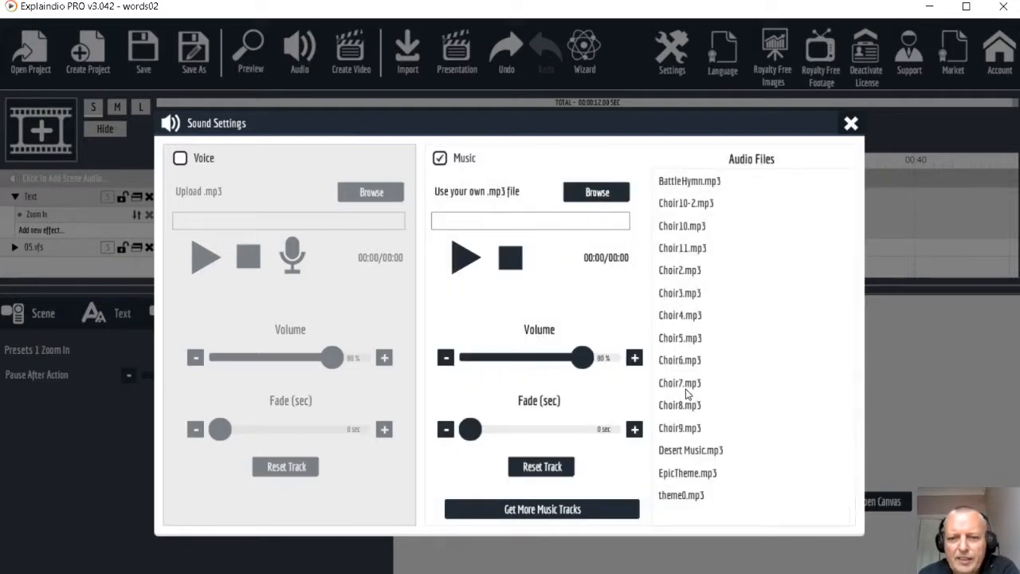
{"action": "left_click", "coordinate": [850, 125]}
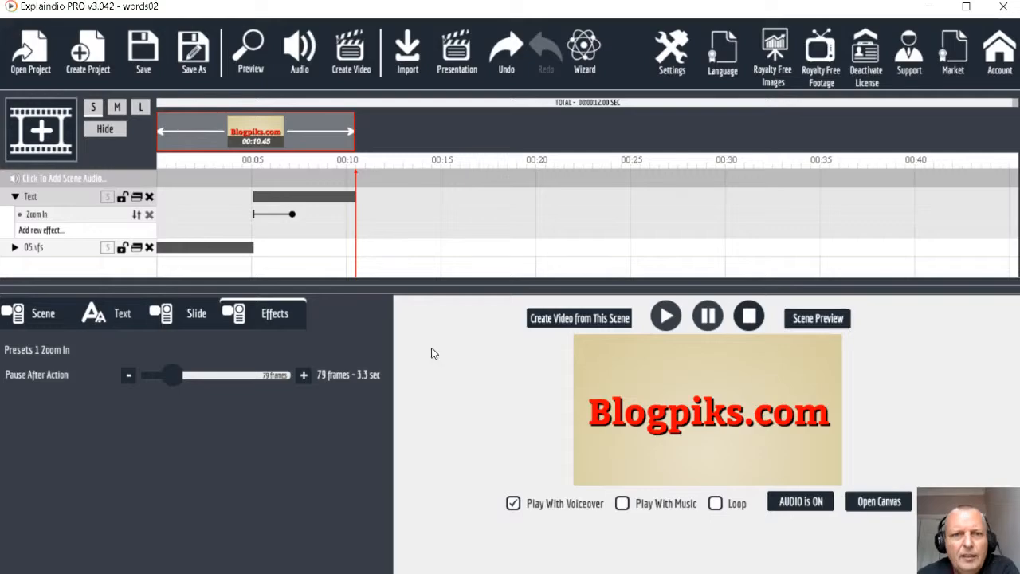
Export the project as a video named word02 in the exportvideo folder
{"action": "left_click", "coordinate": [351, 51]}
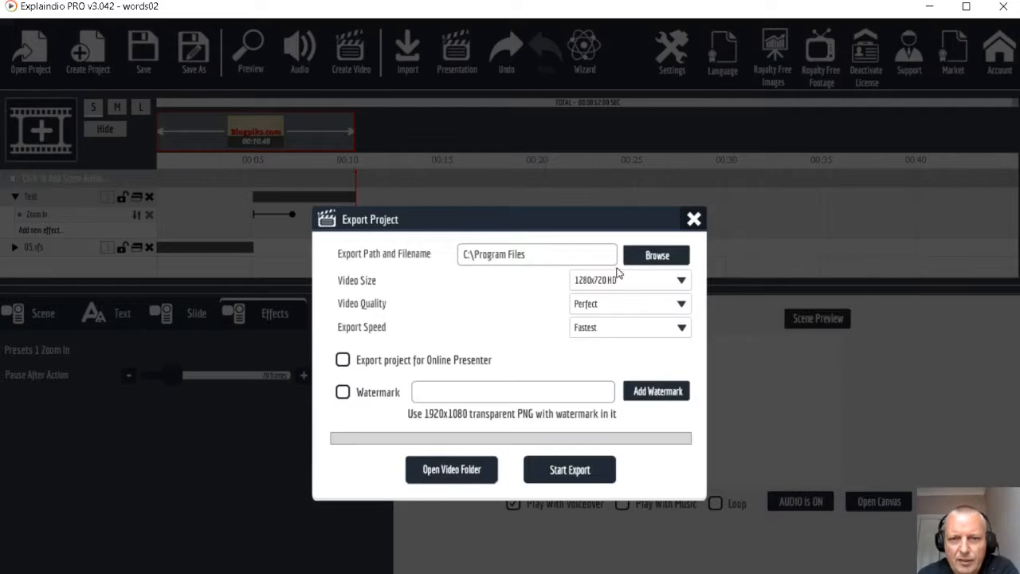
{"action": "left_click", "coordinate": [653, 256]}
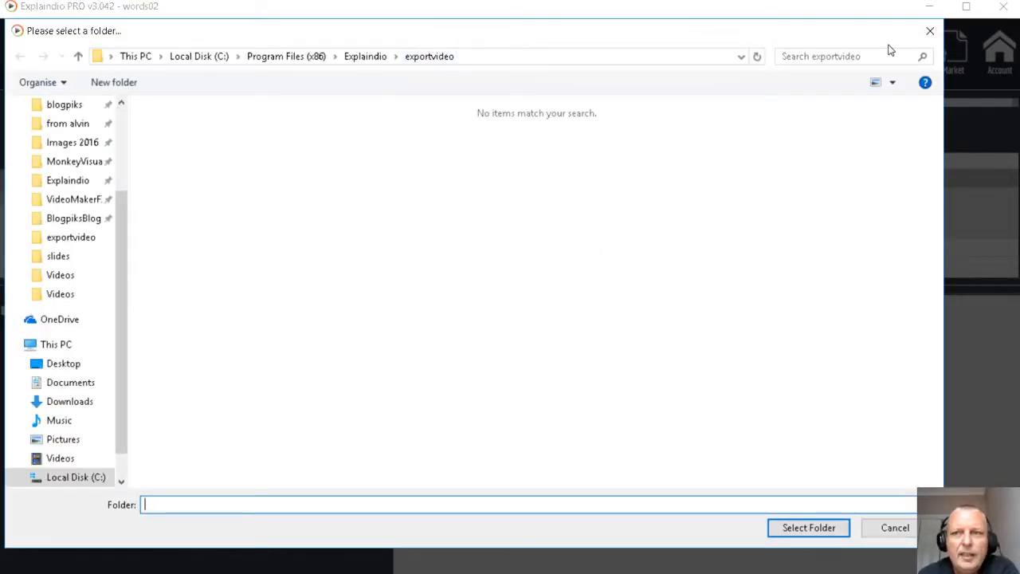
{"action": "left_click", "coordinate": [929, 31]}
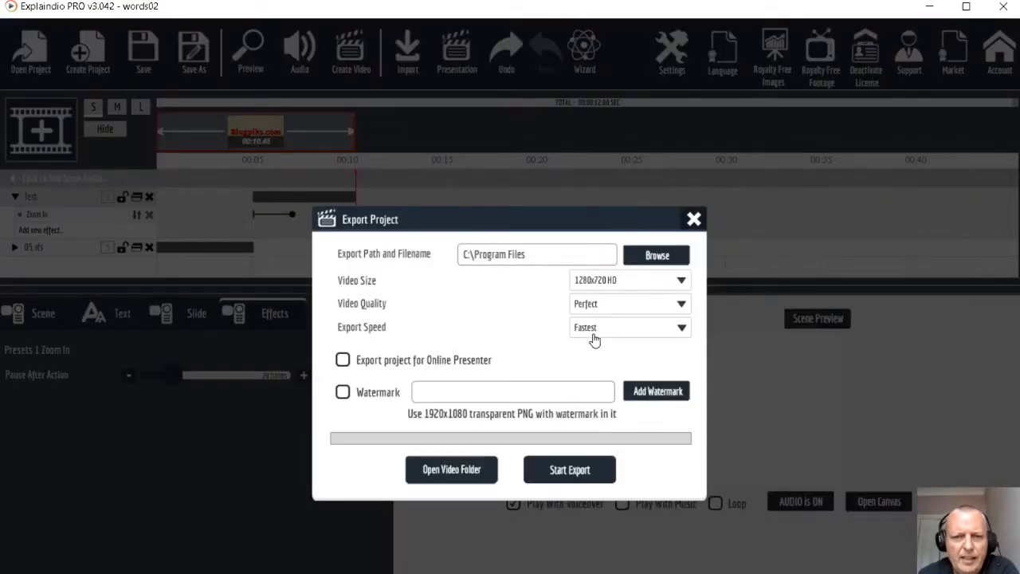
{"action": "left_click", "coordinate": [567, 472]}
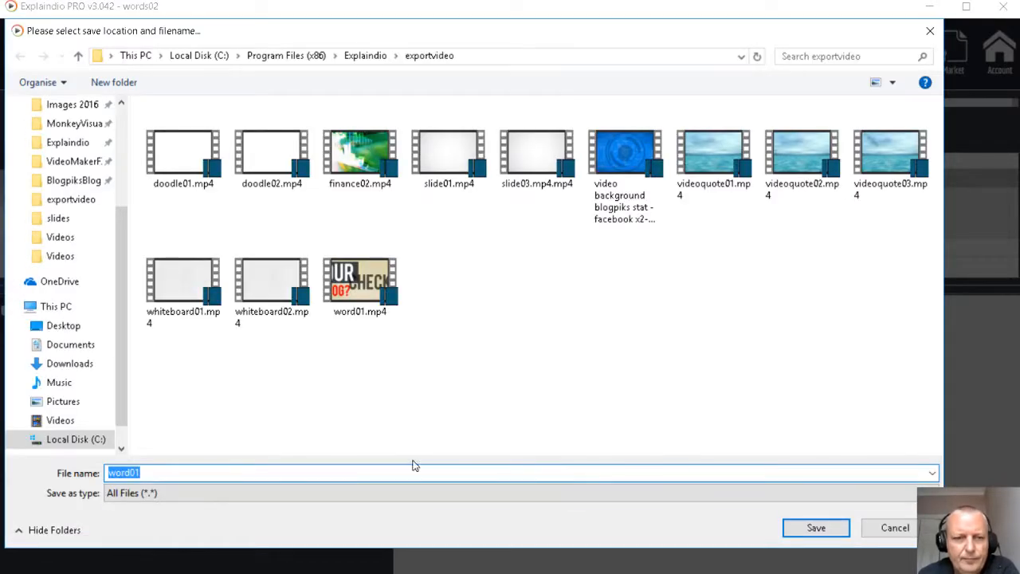
{"action": "left_click", "coordinate": [139, 472]}
{"action": "key", "text": "BackSpace"}
{"action": "type", "text": "2"}
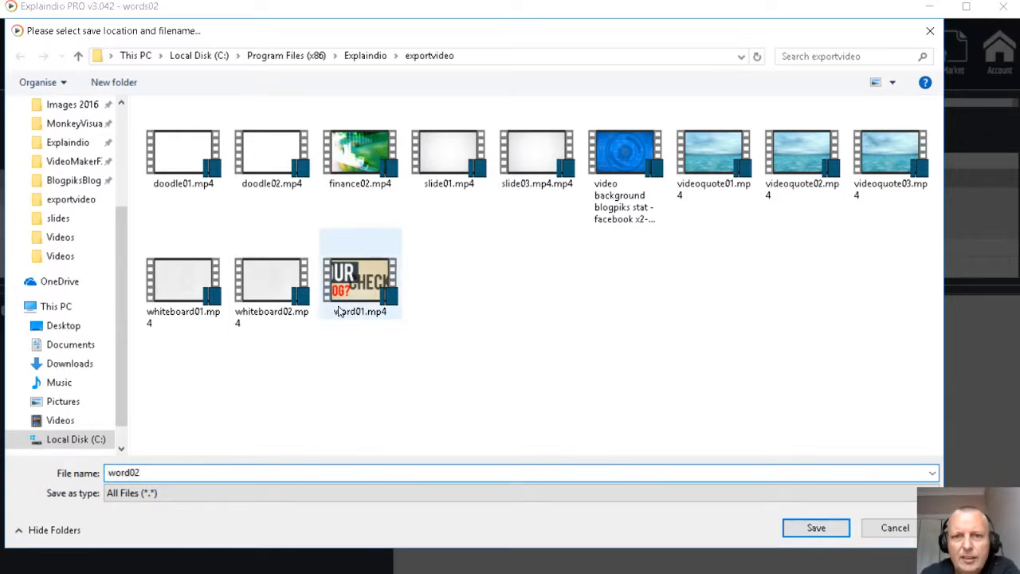
{"action": "left_click", "coordinate": [811, 533]}
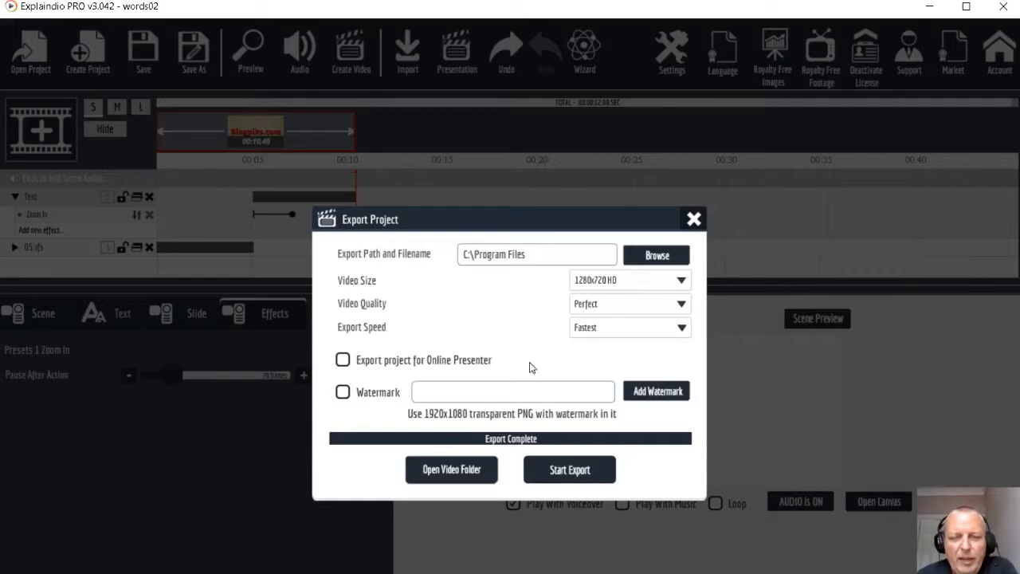
Play the exported word02.mp4 from its folder in Windows Media Player and return to the project, closing the export dialog
{"action": "left_click", "coordinate": [450, 470]}
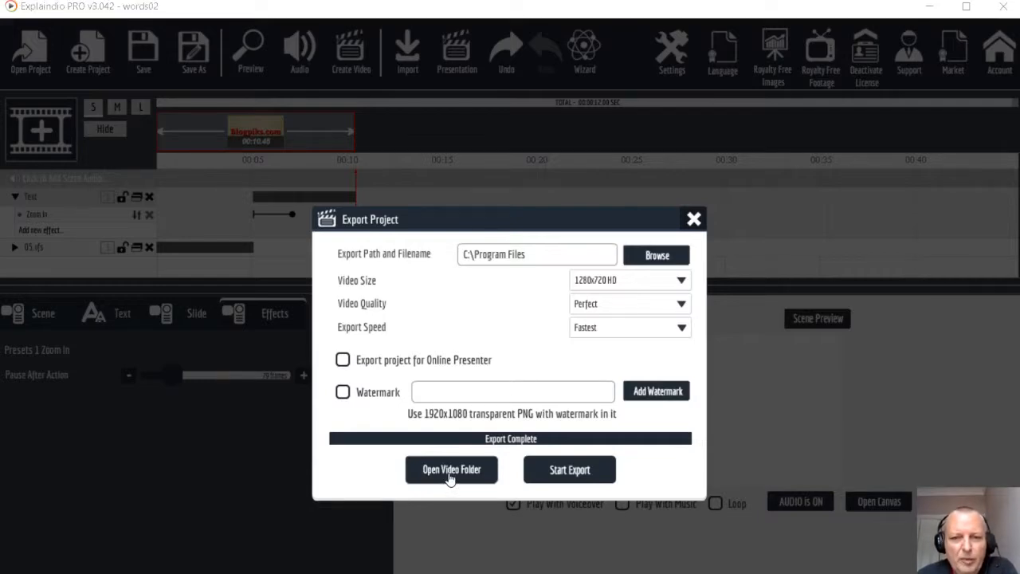
{"action": "right_click", "coordinate": [532, 239]}
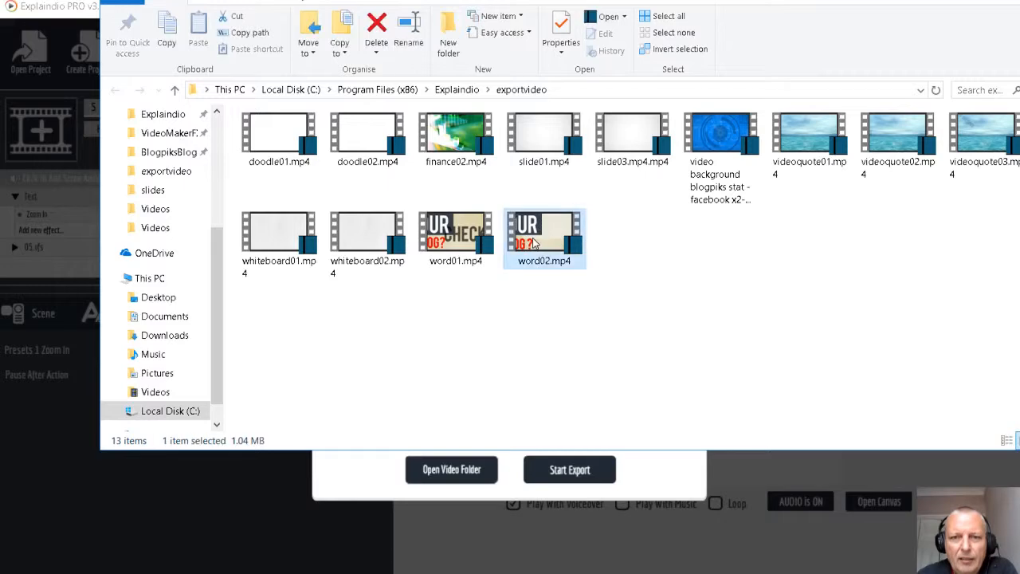
{"action": "mouse_move", "coordinate": [662, 375]}
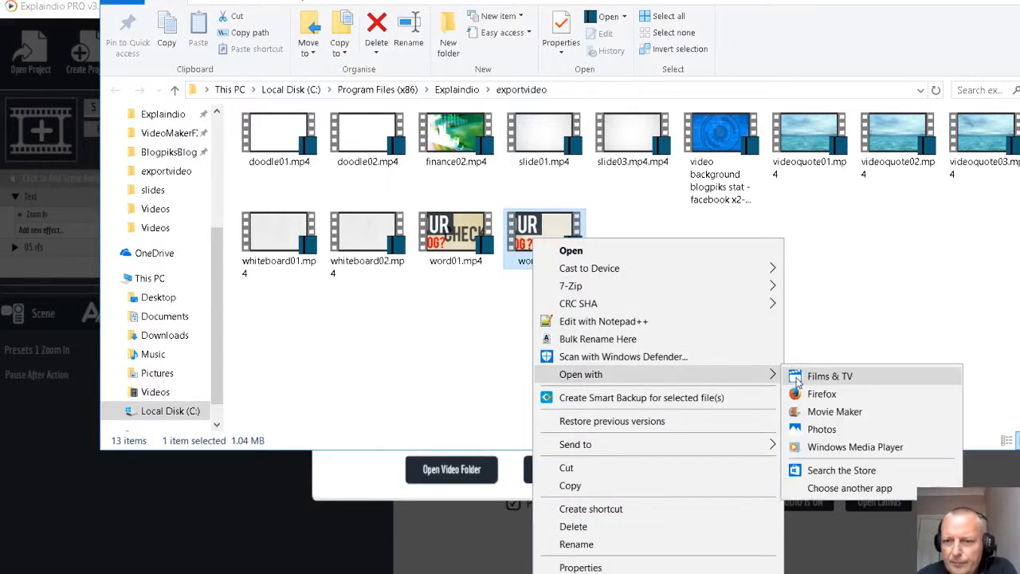
{"action": "left_click", "coordinate": [838, 446]}
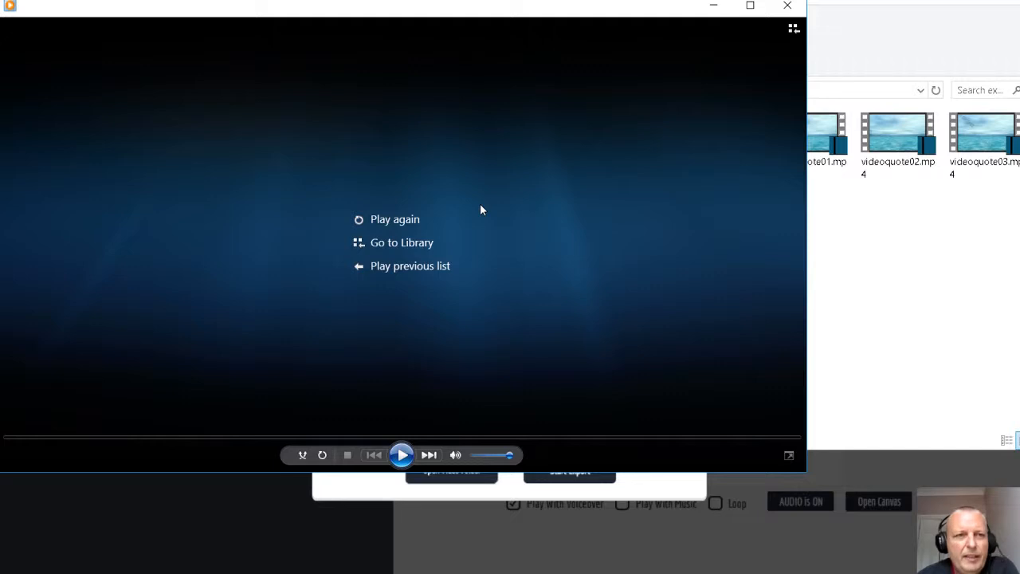
{"action": "left_click", "coordinate": [787, 5]}
{"action": "left_click", "coordinate": [707, 291]}
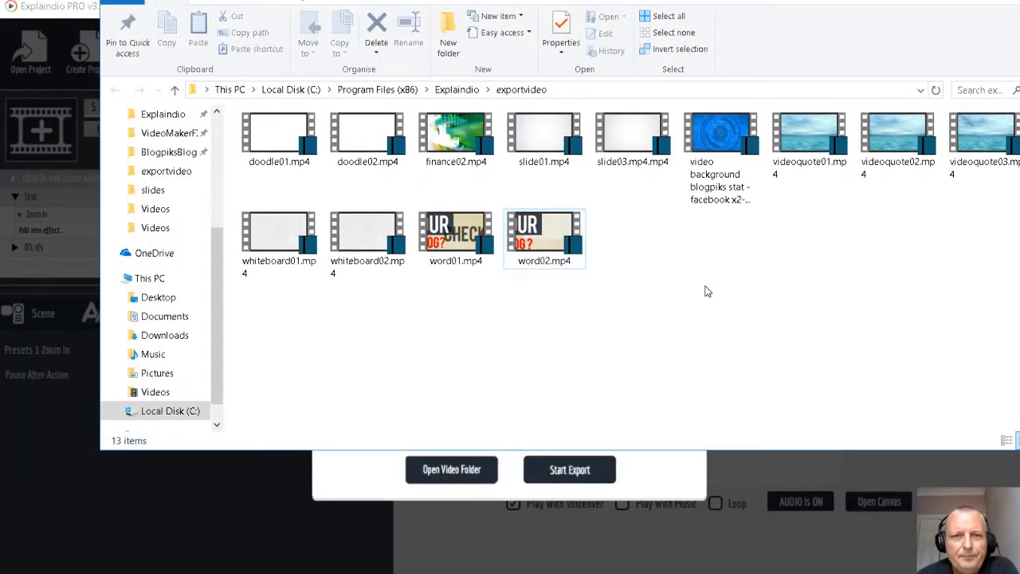
{"action": "key", "text": "alt+F4"}
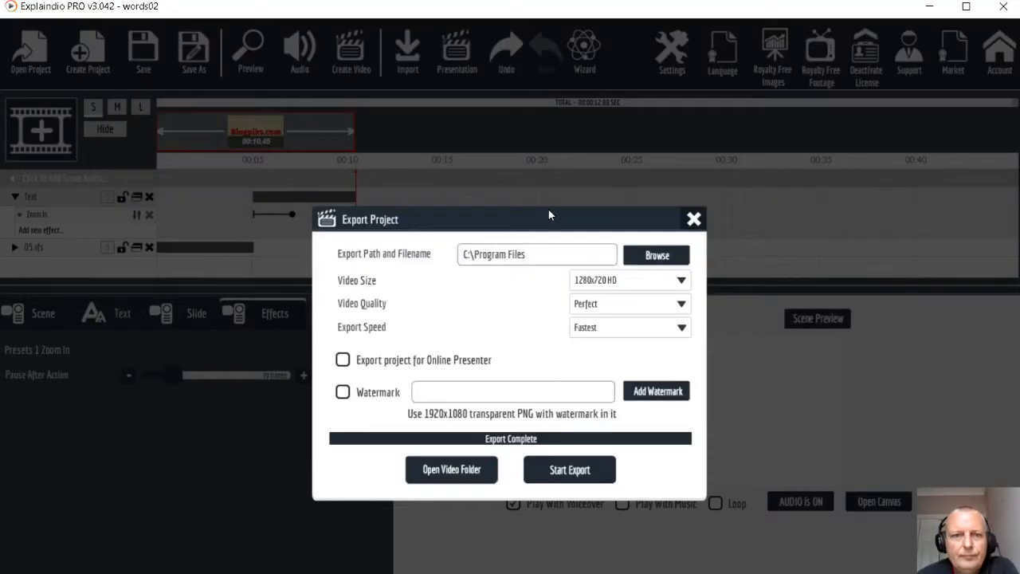
{"action": "left_click", "coordinate": [694, 219]}
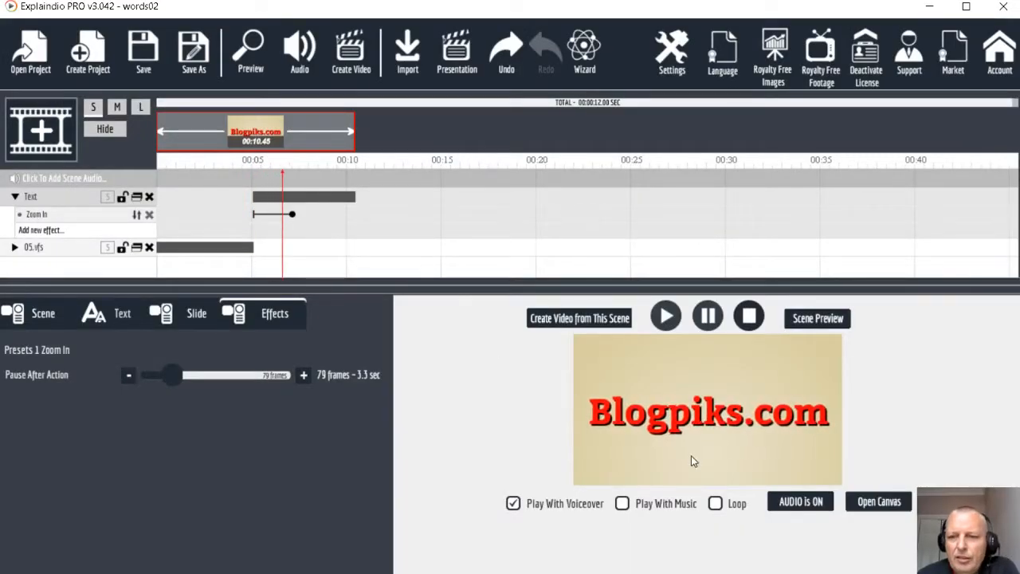